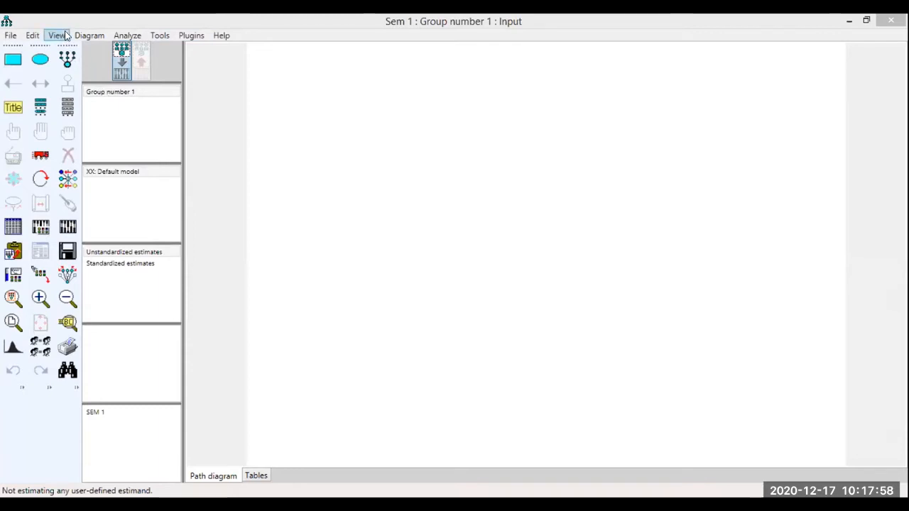
Set the diagram page's paper size to Portrait - Legal in the interface properties and apply it.
click(59, 36)
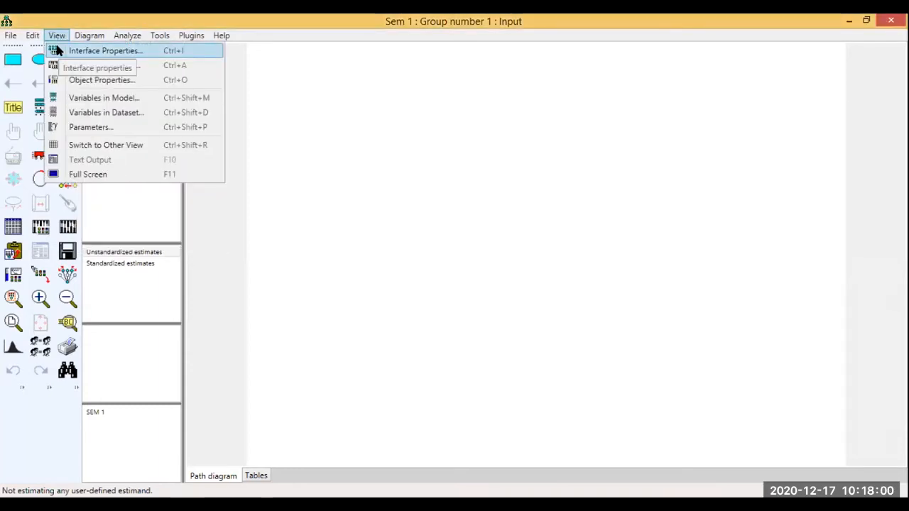
click(57, 47)
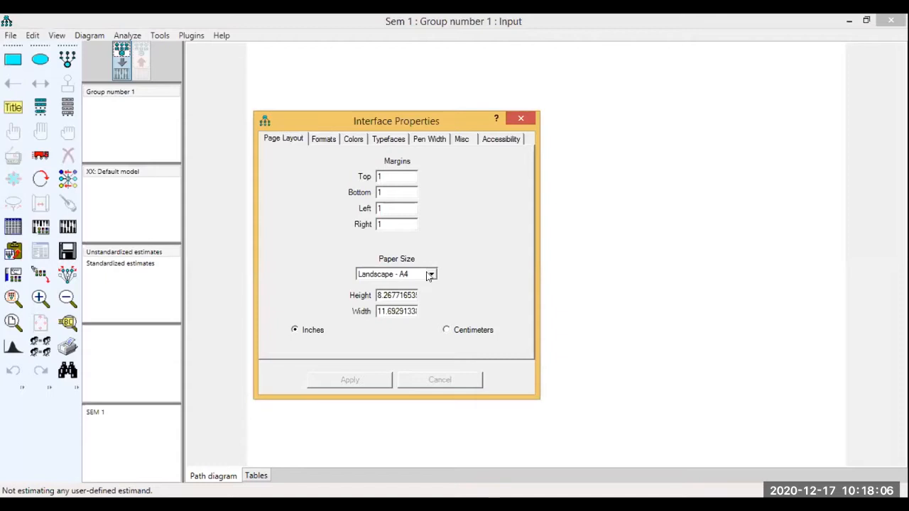
click(425, 274)
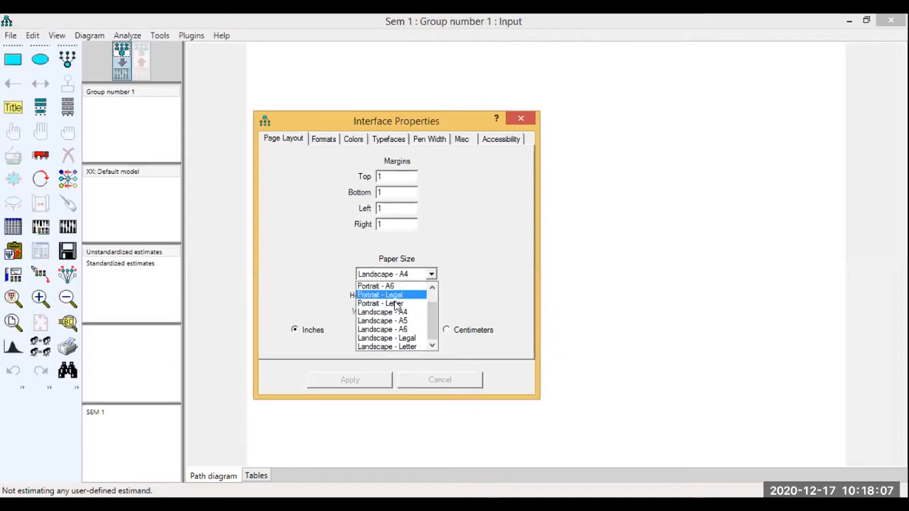
click(375, 313)
click(431, 274)
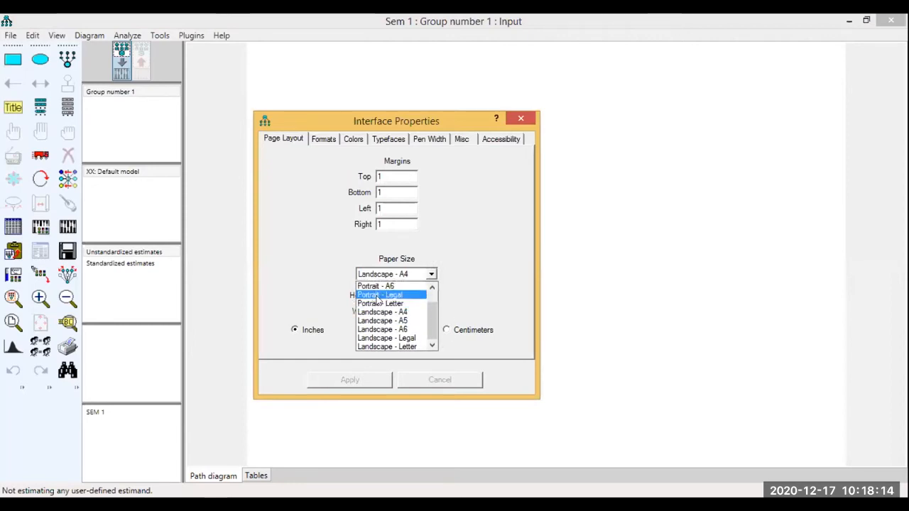
click(377, 295)
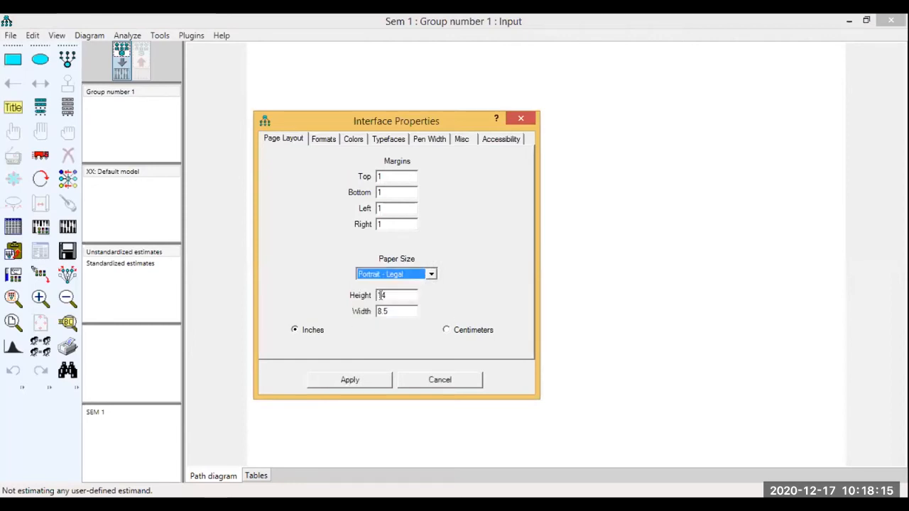
click(349, 381)
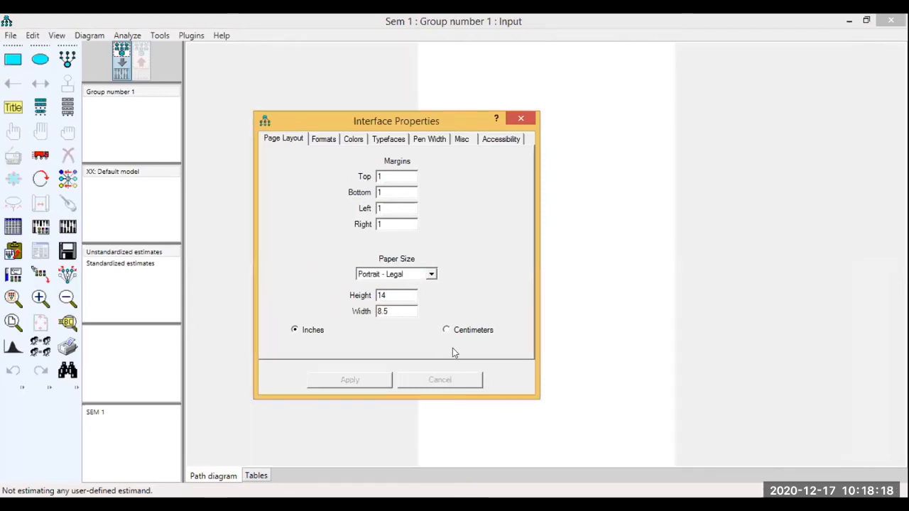
click(521, 119)
click(10, 35)
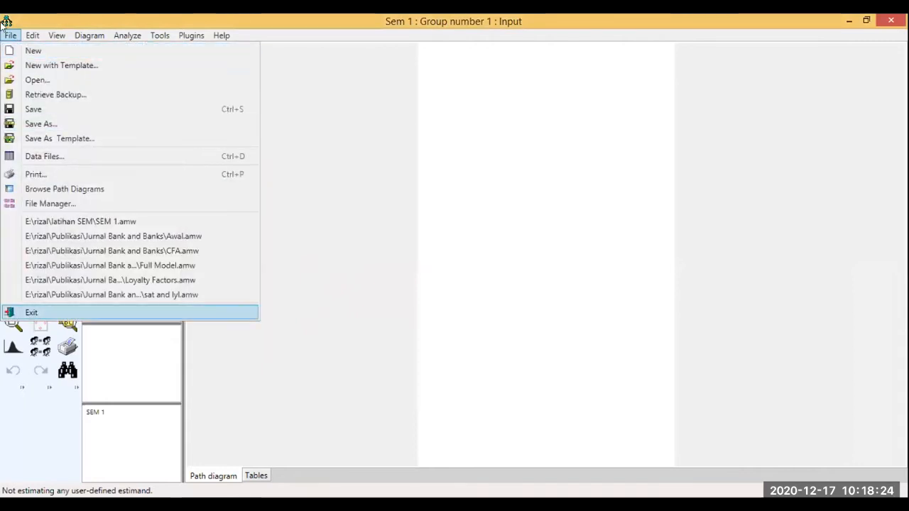
click(34, 36)
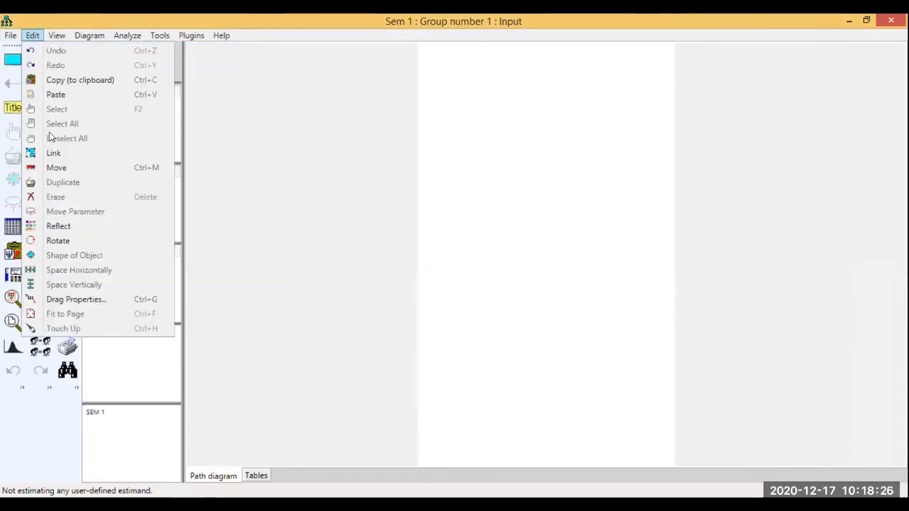
mouse_move(51, 36)
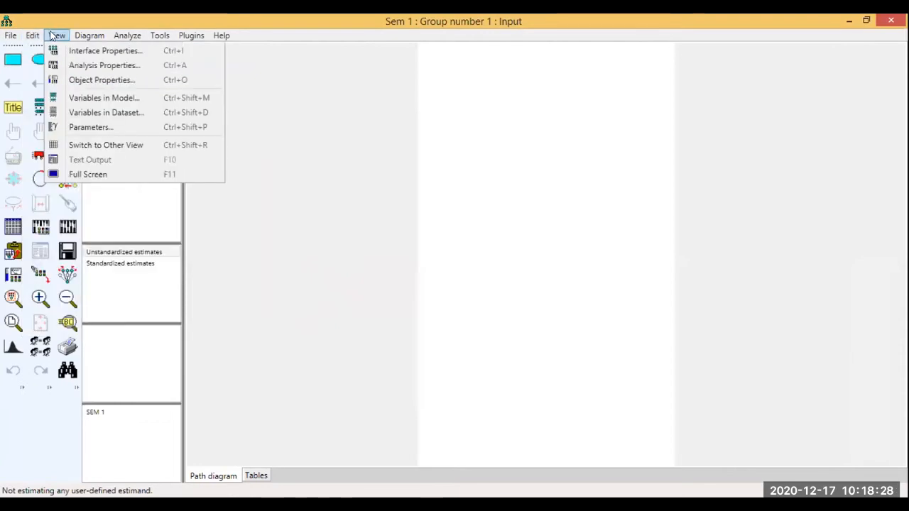
key(Left)
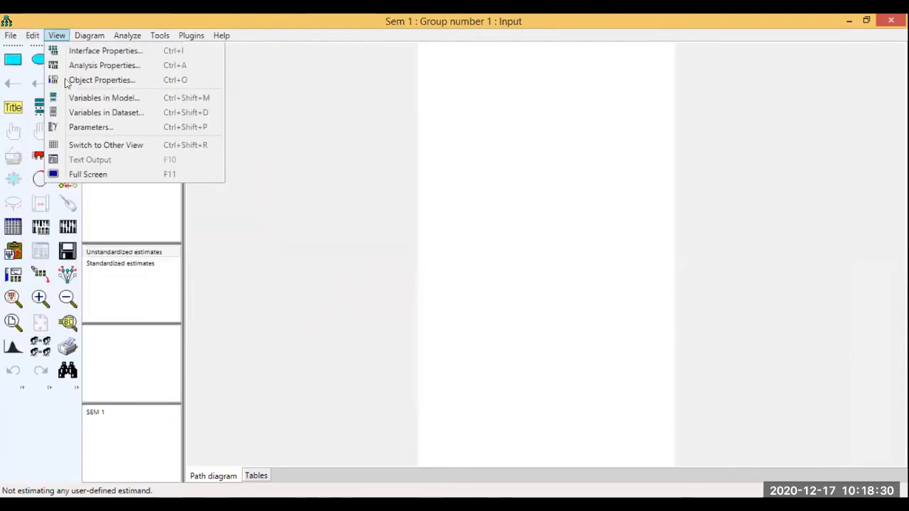
mouse_move(91, 34)
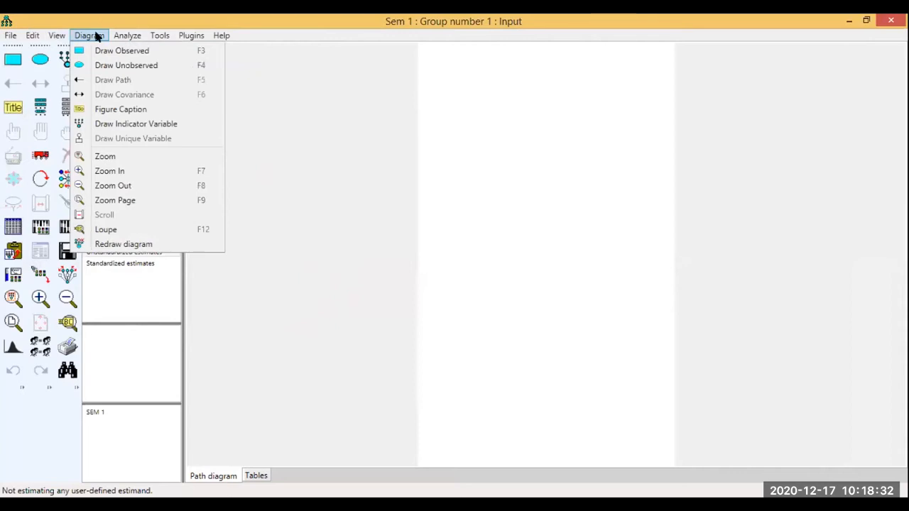
key(Right)
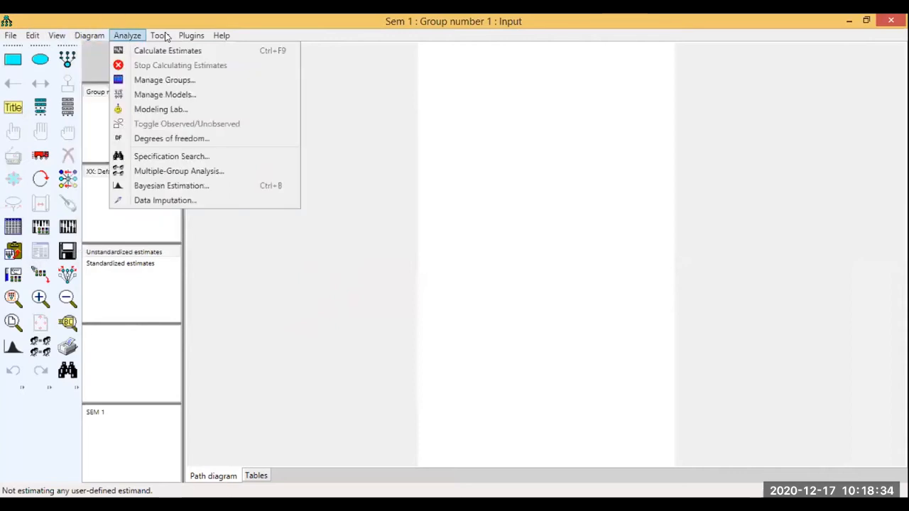
key(Right)
key(Right)
key(Right)
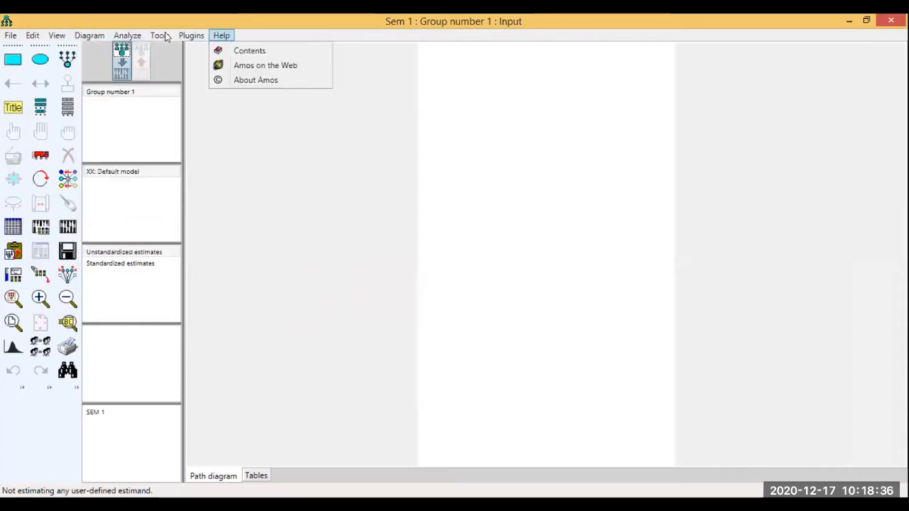
click(19, 174)
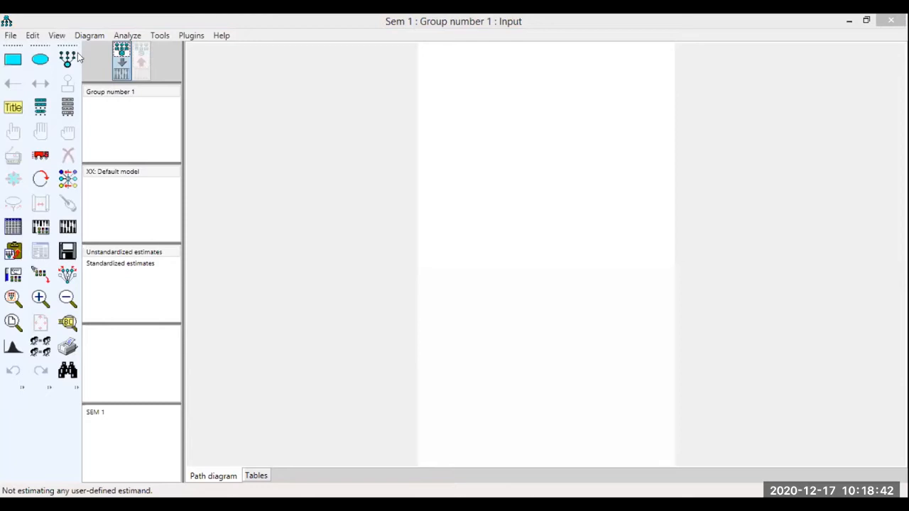
click(57, 34)
Draw a wide ellipse for an unobserved variable in the upper part of the page.
click(15, 61)
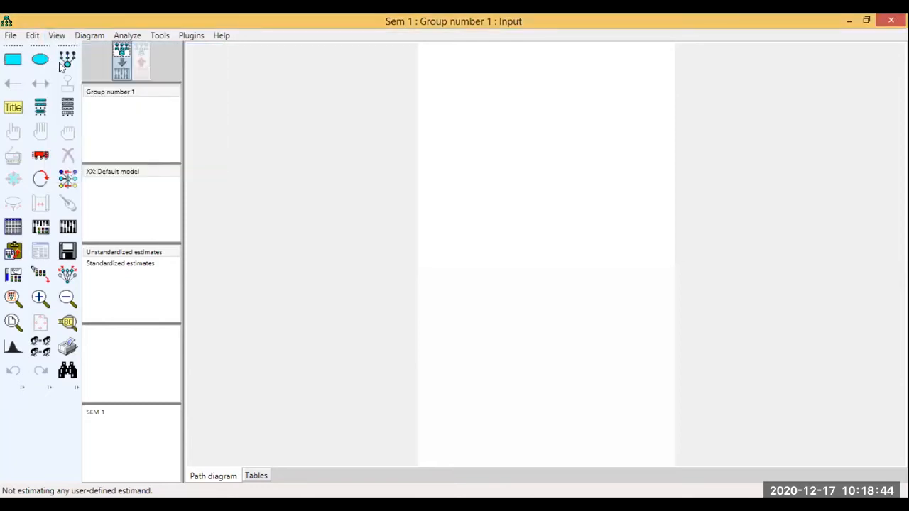
click(10, 61)
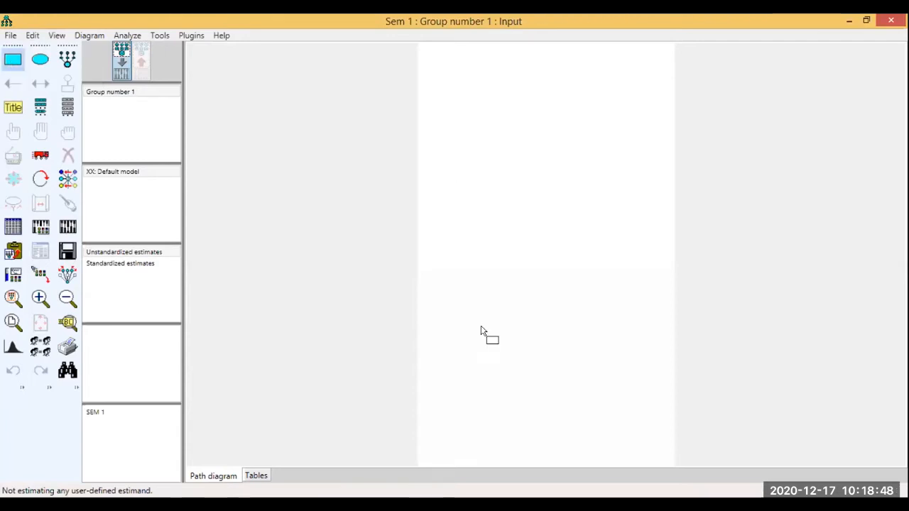
click(39, 298)
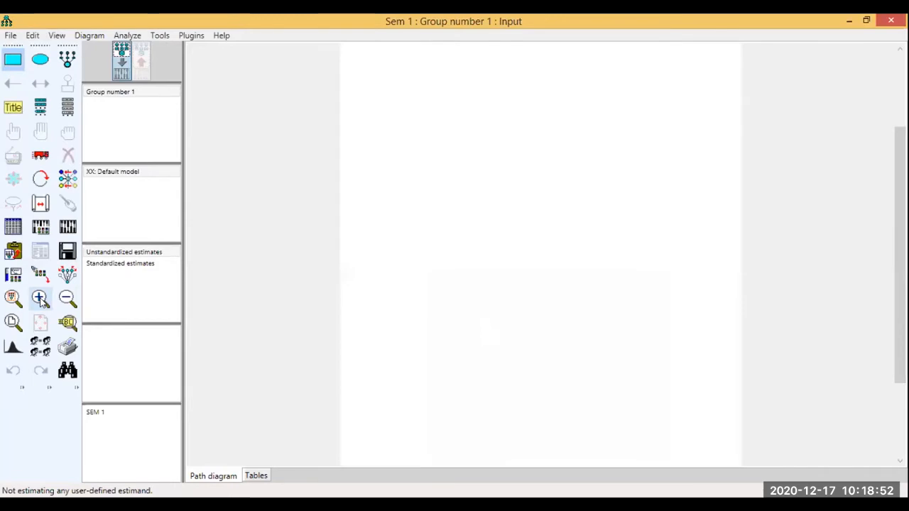
click(40, 299)
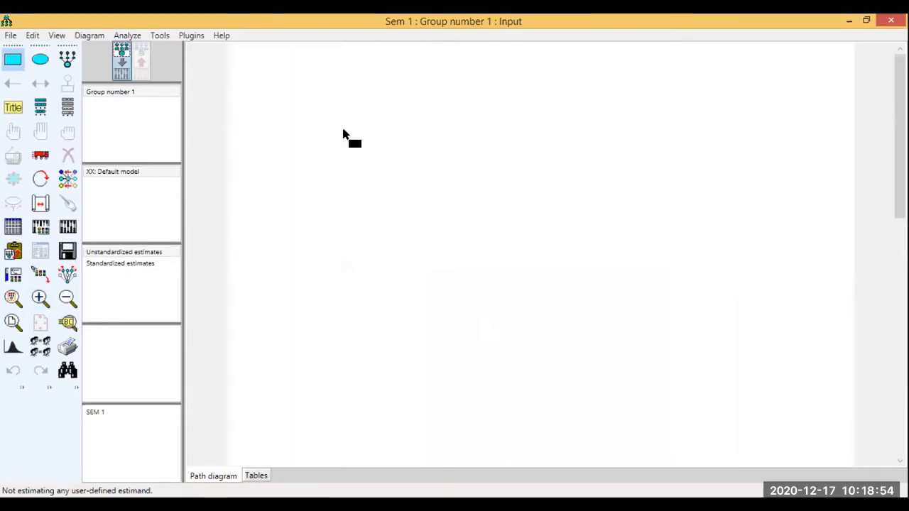
drag(357, 134, 343, 130)
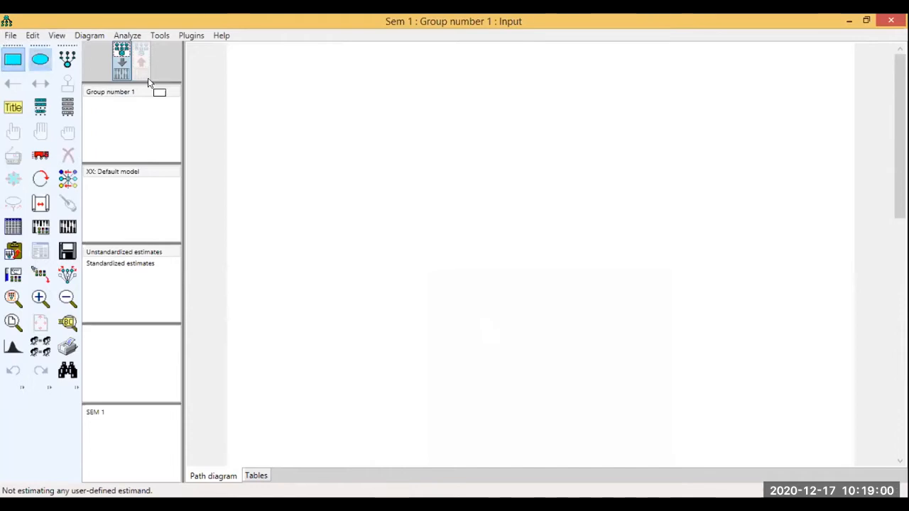
click(43, 63)
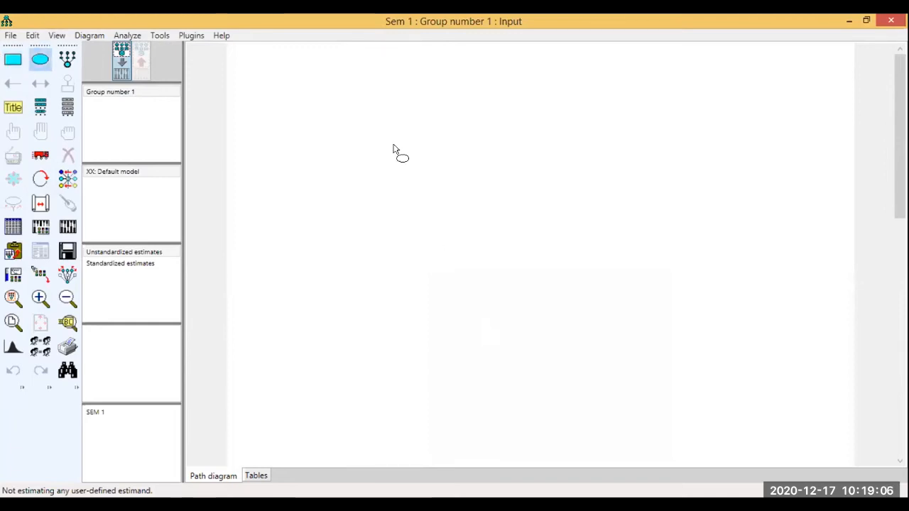
drag(341, 123, 427, 154)
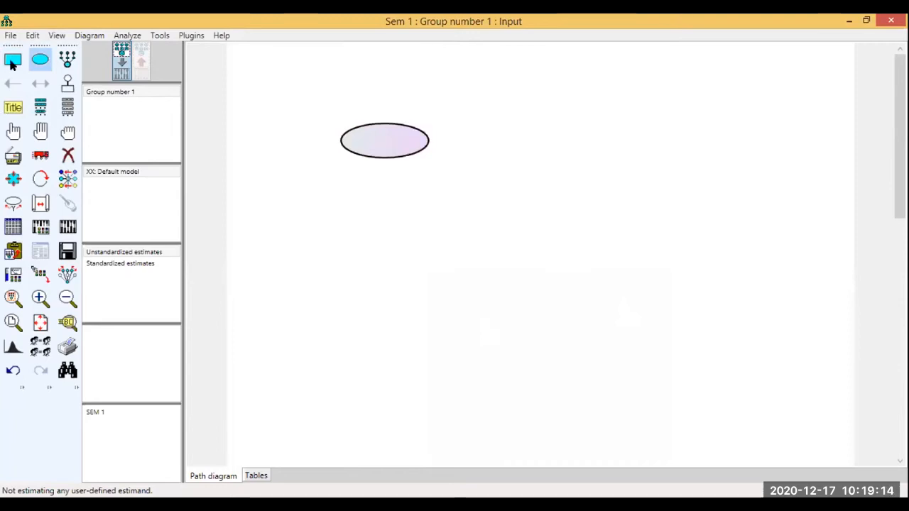
Draw a small observed-variable rectangle just above the ellipse and three larger rectangles in a column below it.
click(13, 60)
drag(329, 83, 359, 100)
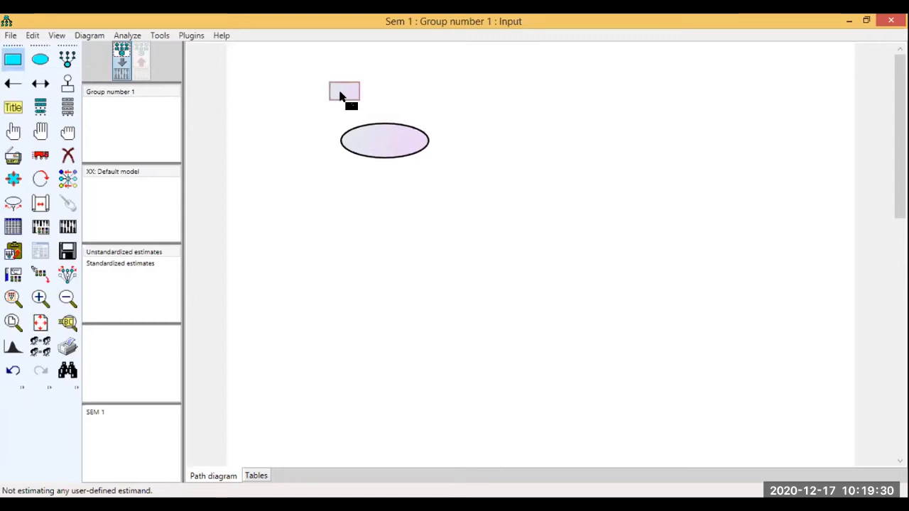
drag(388, 208, 437, 242)
drag(407, 307, 452, 353)
drag(427, 388, 466, 425)
Erase the three rectangles below the ellipse.
click(73, 163)
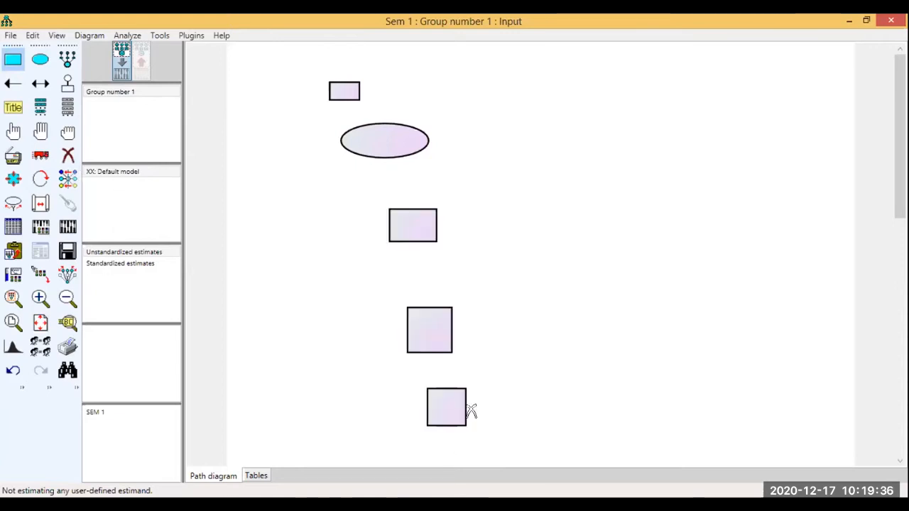
click(442, 390)
click(430, 328)
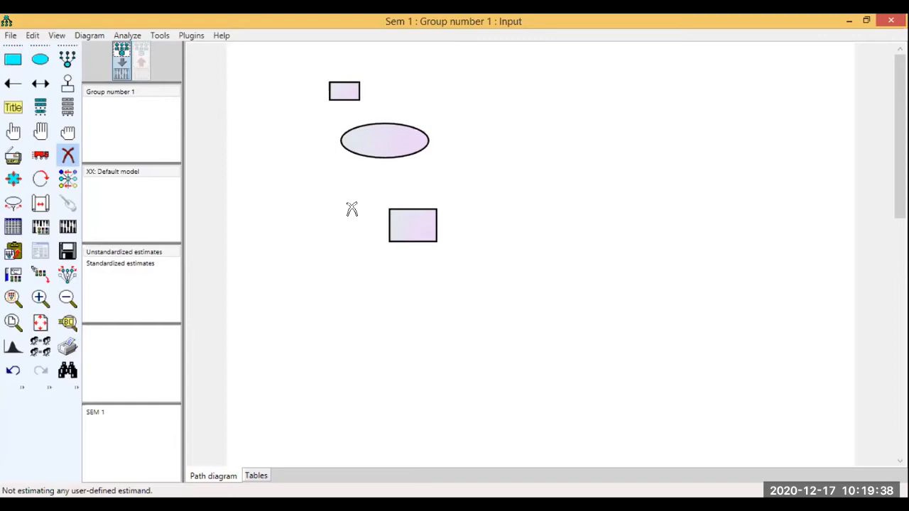
click(413, 225)
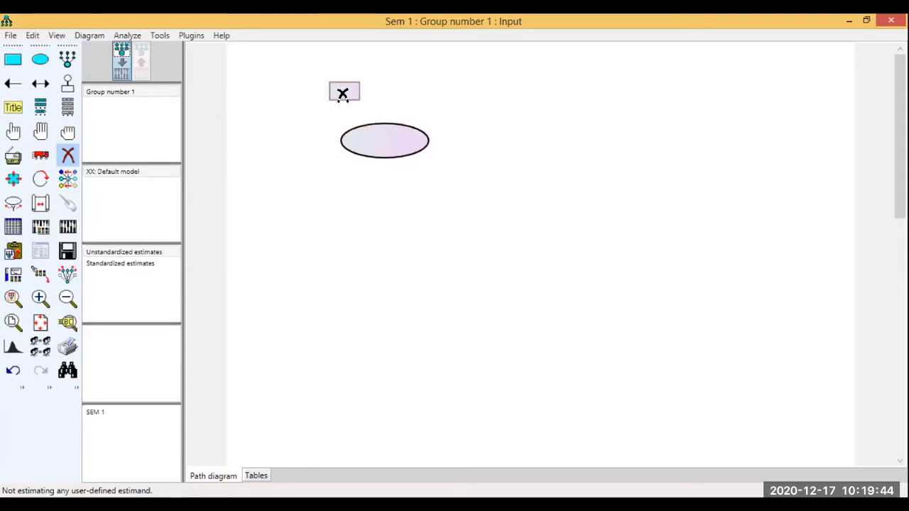
Draw a second small rectangle beside the first one and add single-headed paths from both rectangles to the ellipse.
click(15, 64)
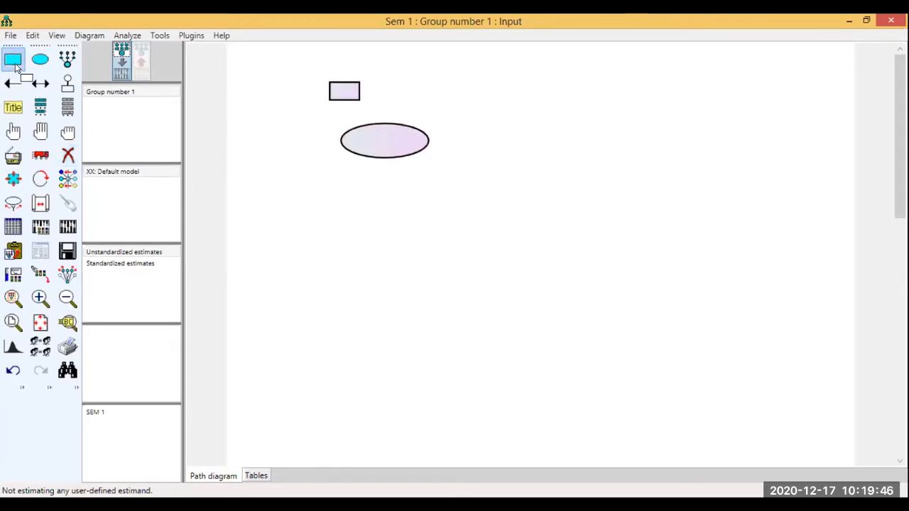
drag(367, 82, 395, 100)
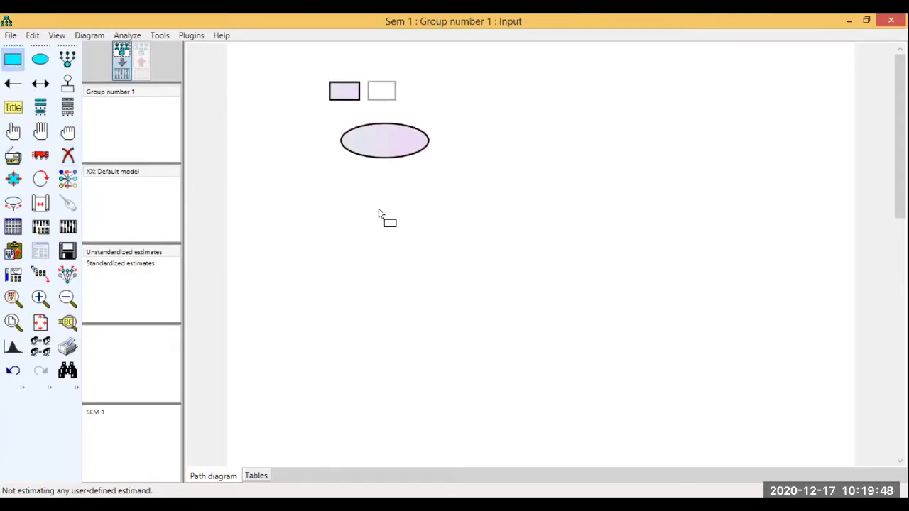
key(F5)
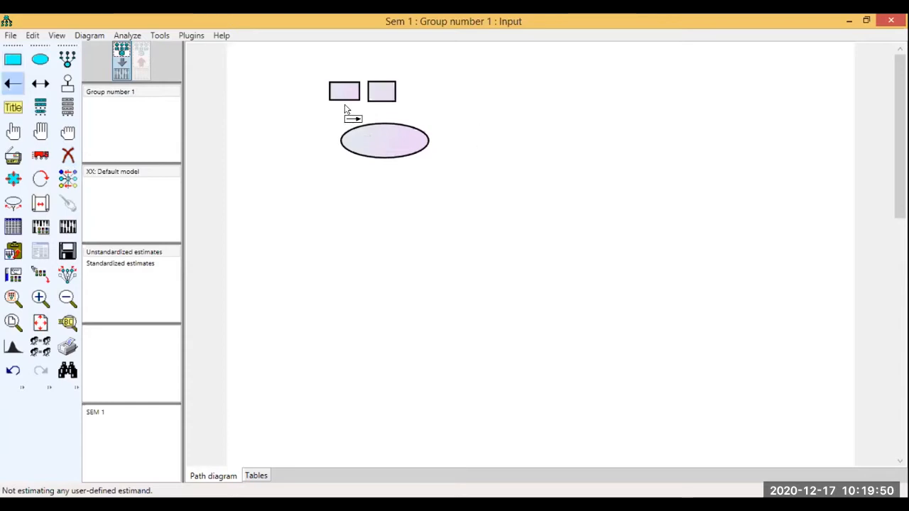
mouse_move(346, 100)
mouse_down()
mouse_move(361, 125)
mouse_move(384, 97)
mouse_move(386, 126)
mouse_up()
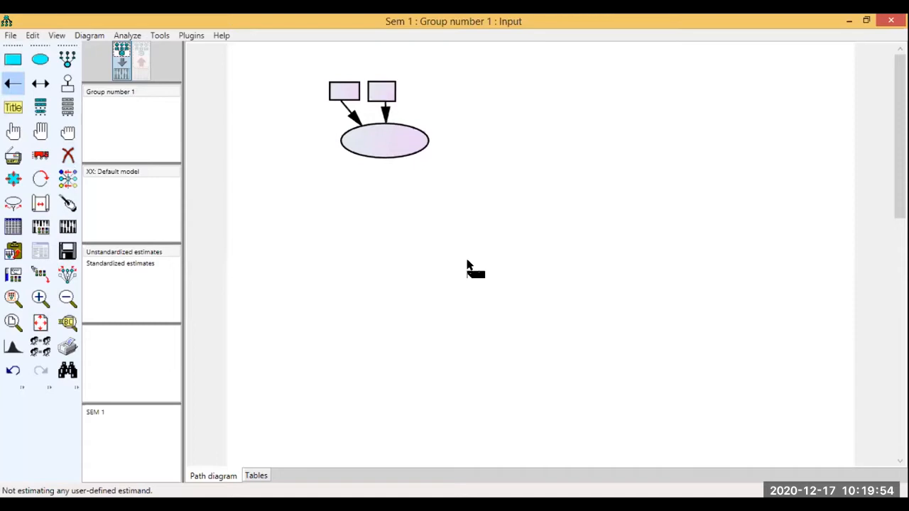
Add a unique (error) variable to each of the two observed-variable rectangles.
click(68, 84)
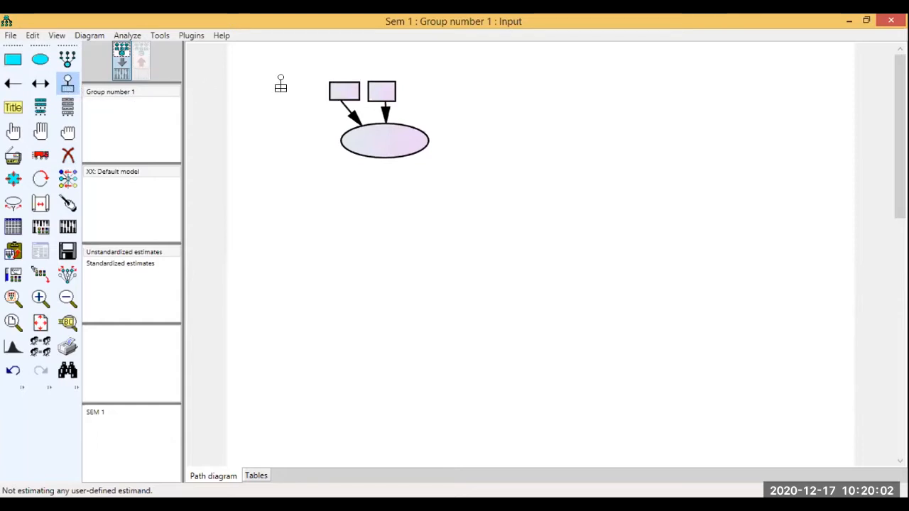
click(339, 84)
click(374, 85)
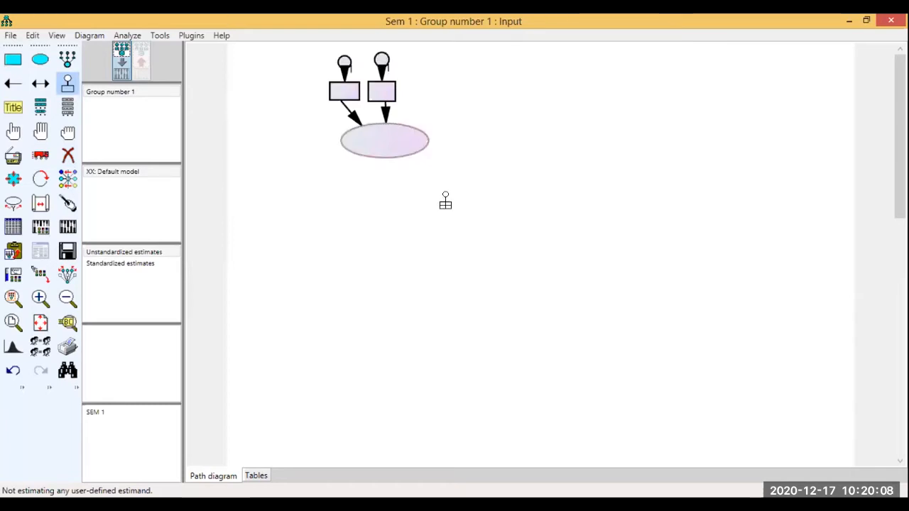
Erase the ellipse, both rectangles and their error variables so the page is empty.
click(67, 156)
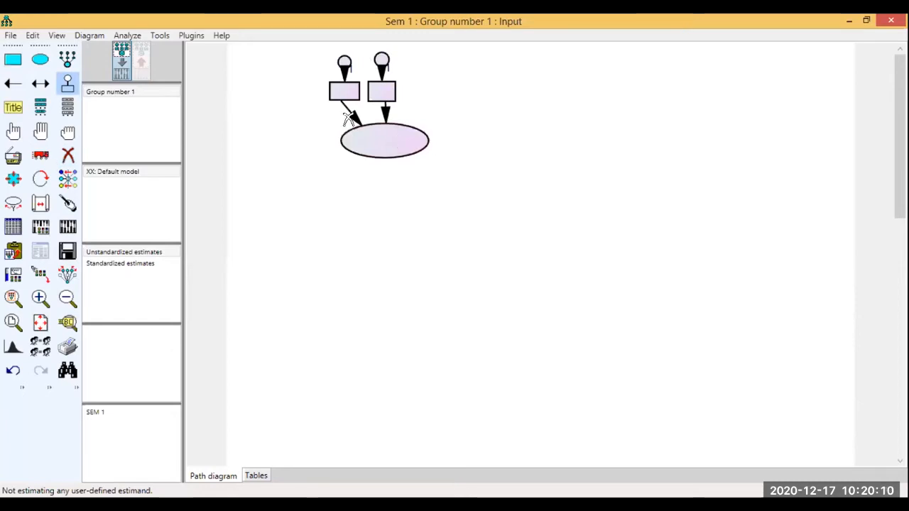
click(349, 92)
click(377, 91)
click(376, 64)
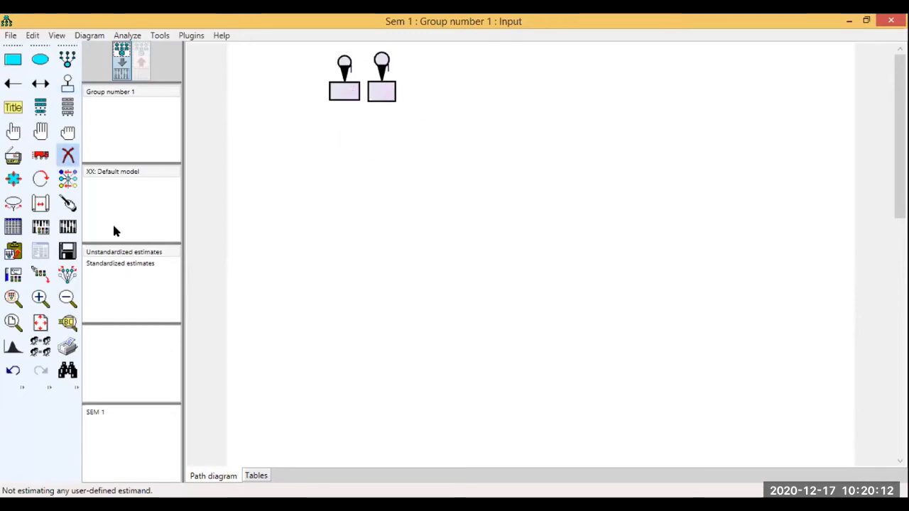
Draw a new ellipse for an unobserved variable in the upper part of the empty page.
click(34, 57)
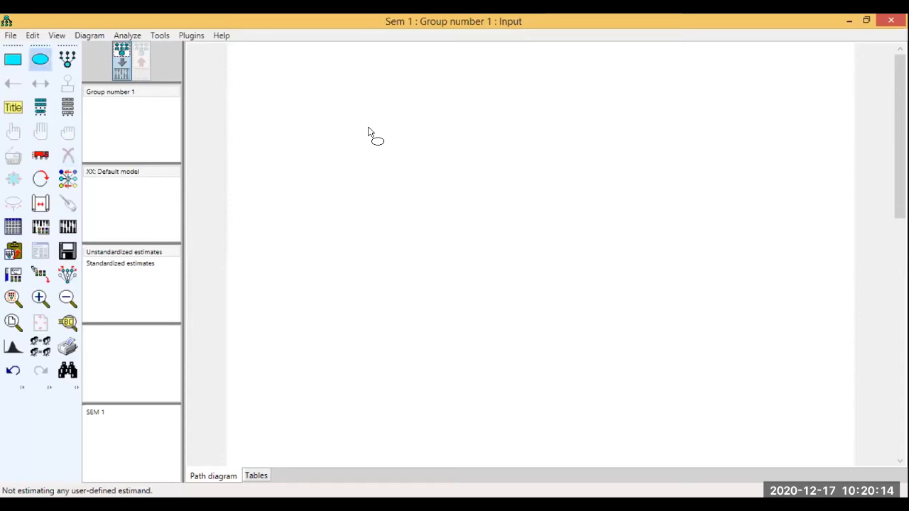
drag(416, 132, 370, 159)
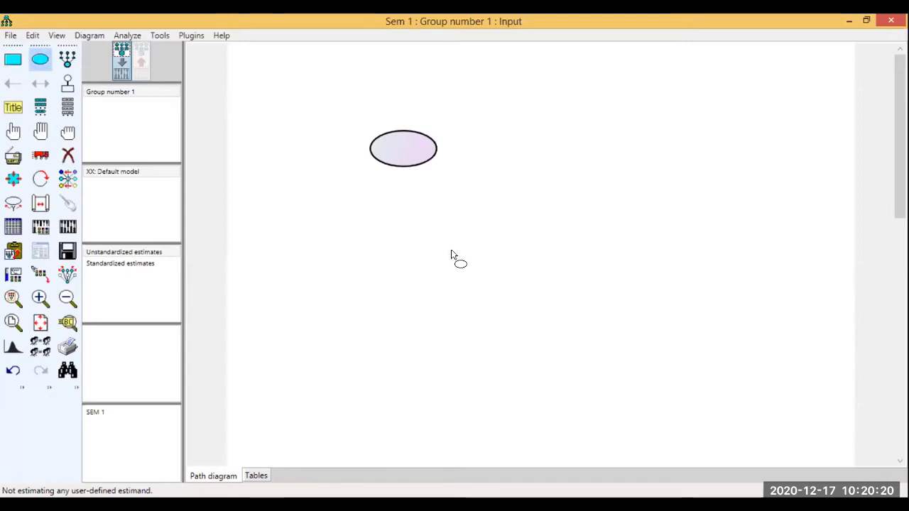
Draw a second, wider ellipse below the first one and erase the upper ellipse.
drag(539, 201, 361, 310)
mouse_move(495, 284)
mouse_down()
mouse_move(497, 310)
mouse_move(447, 239)
mouse_up()
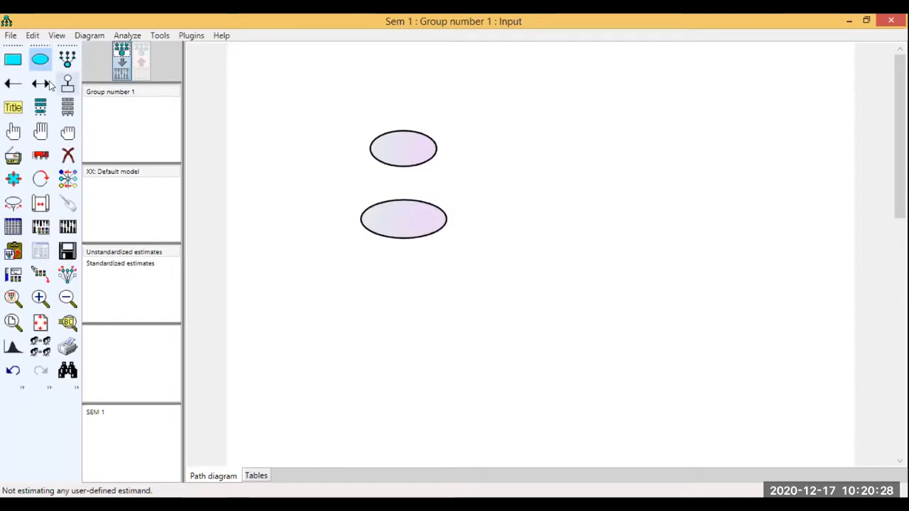
click(67, 154)
click(383, 140)
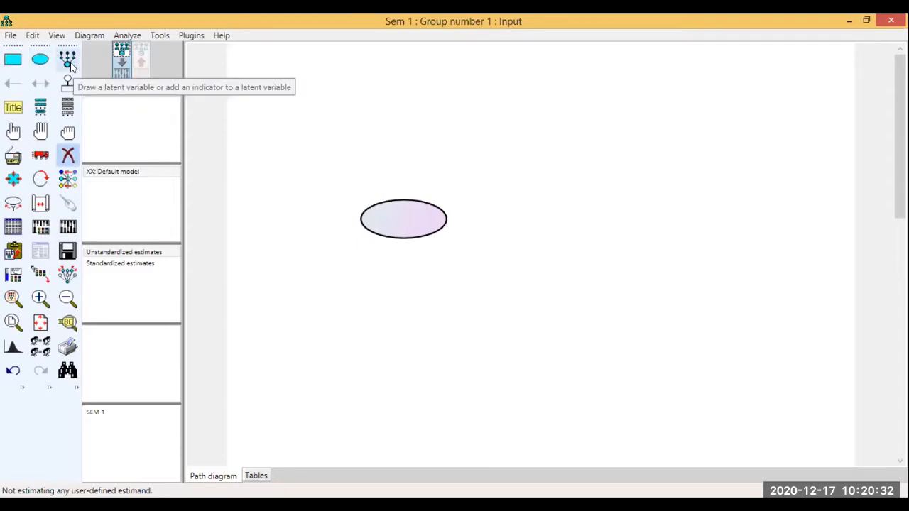
Add five indicators with their error variables to the remaining ellipse.
click(67, 60)
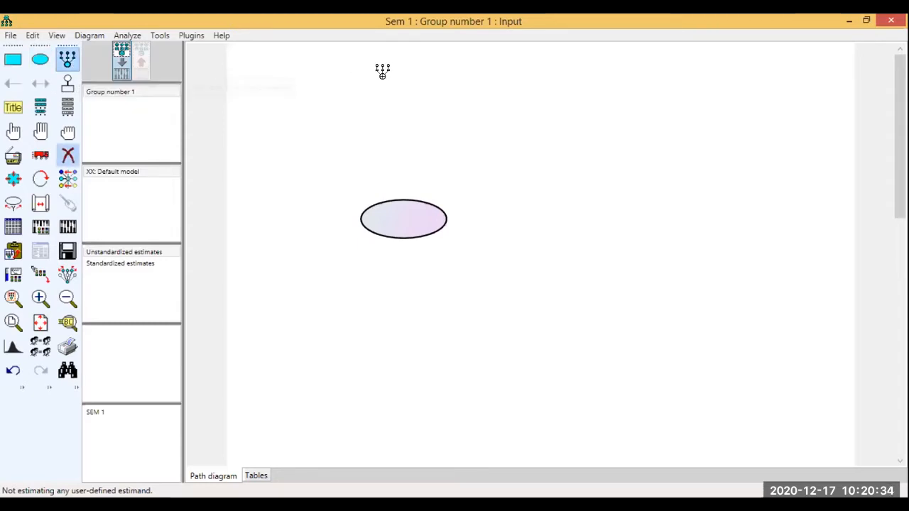
click(396, 206)
click(396, 206)
click(396, 207)
click(396, 207)
click(396, 206)
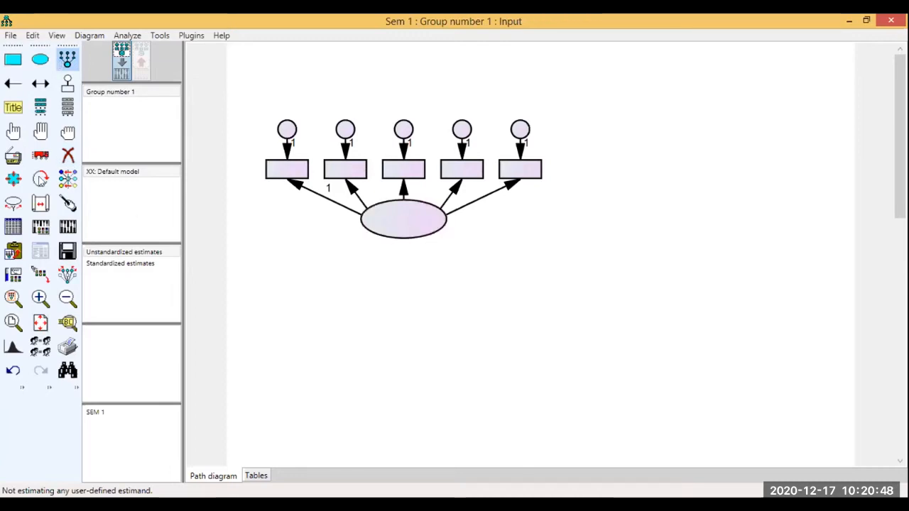
Rotate the ellipse's indicators around it until they stand in a column on its left side.
click(41, 178)
click(419, 225)
click(420, 224)
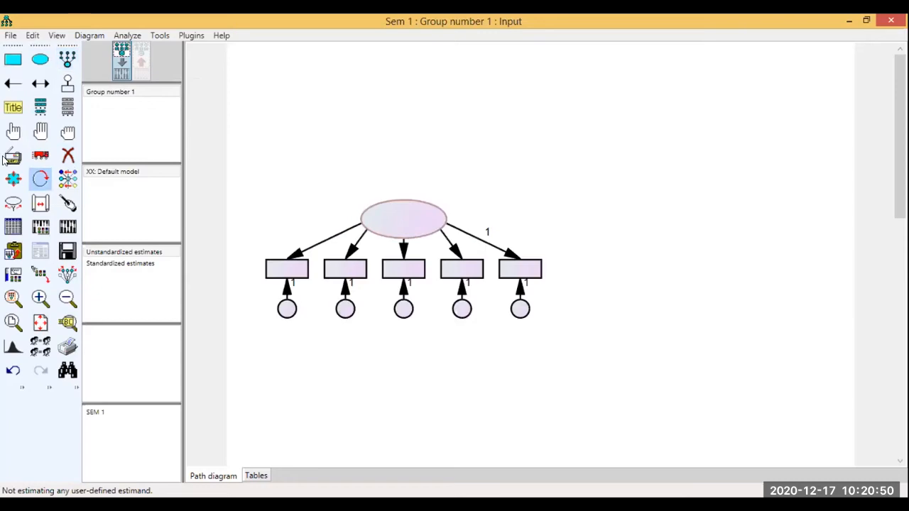
click(422, 226)
Undo moving the ellipse alone, preserve symmetries, and move the latent variable together with its indicators up and to the right.
drag(422, 223, 545, 206)
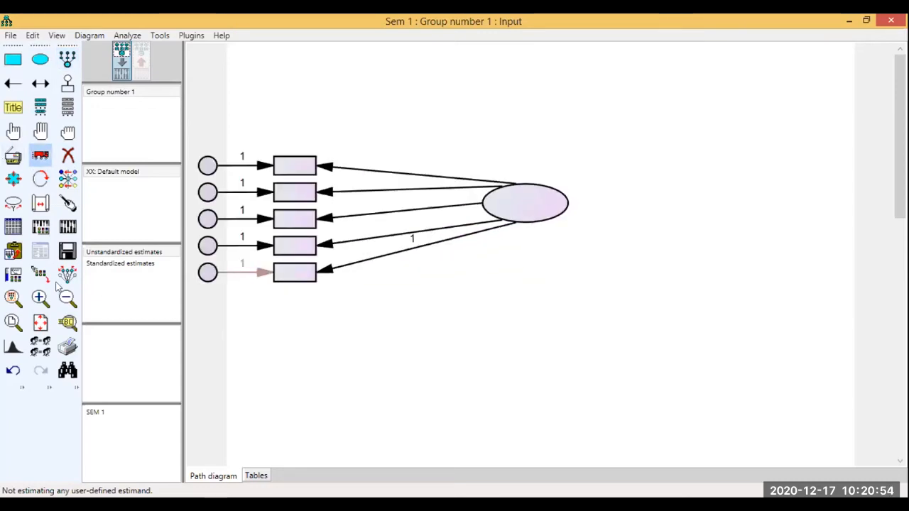
key(ctrl+z)
click(38, 157)
drag(422, 221, 518, 186)
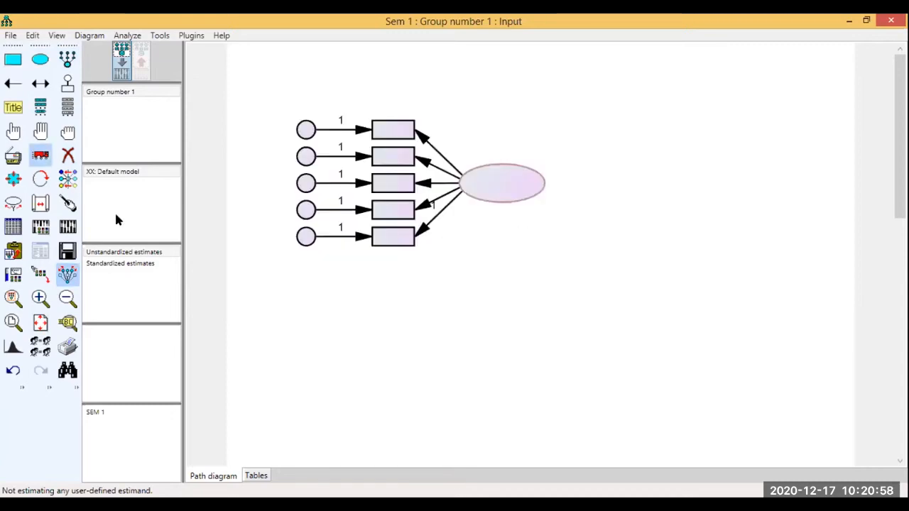
Try to draw single-headed paths from the ellipse to empty areas of the page.
click(13, 82)
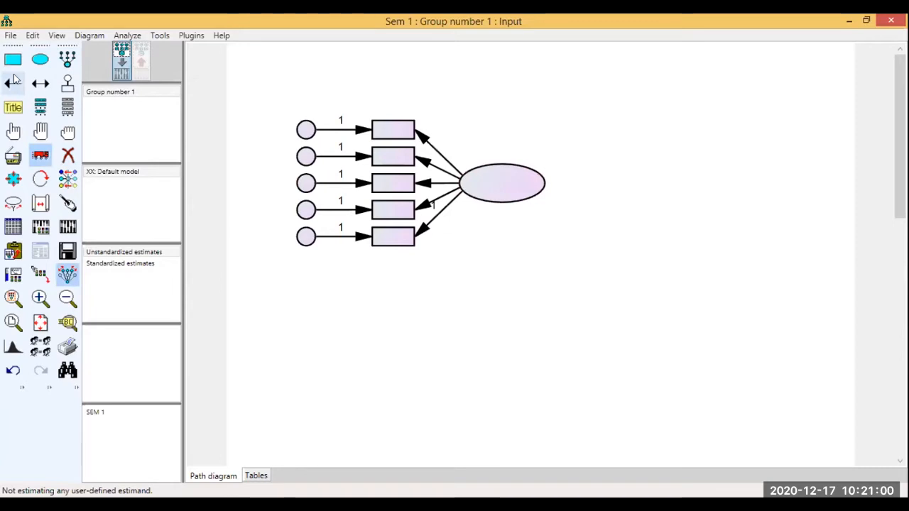
drag(511, 183, 614, 315)
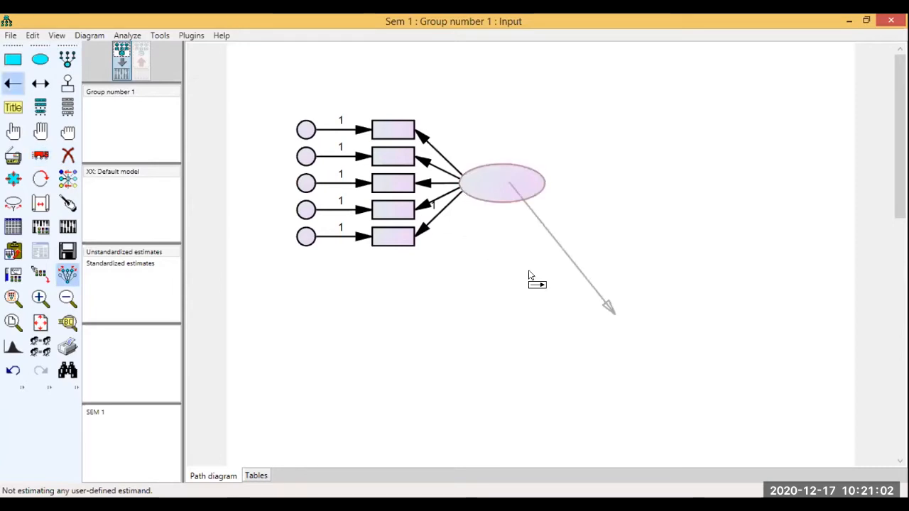
drag(487, 191, 351, 333)
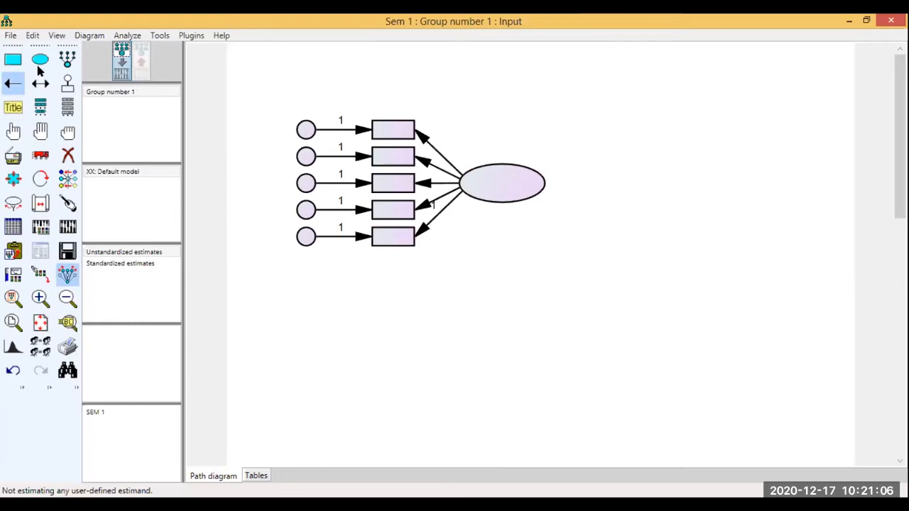
Draw a second ellipse below the latent variable and add a single-headed path from the latent variable to it.
click(39, 64)
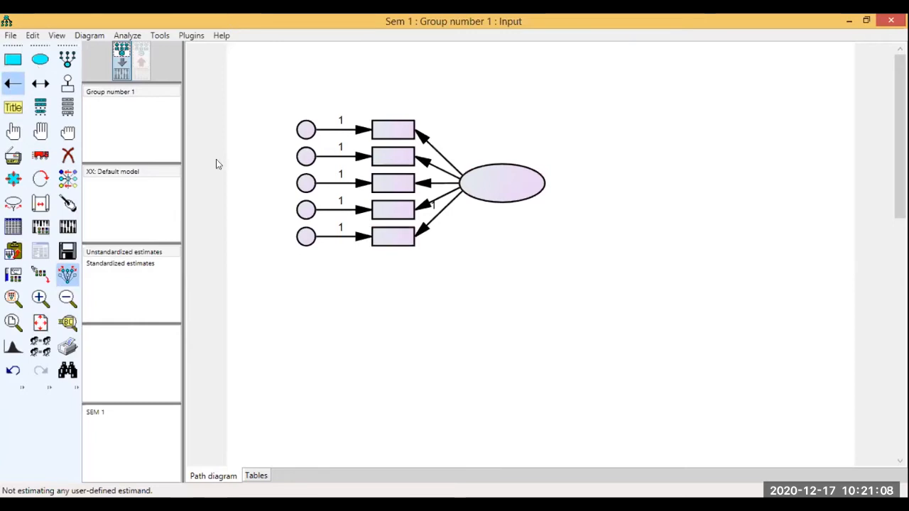
click(72, 159)
click(561, 315)
click(17, 84)
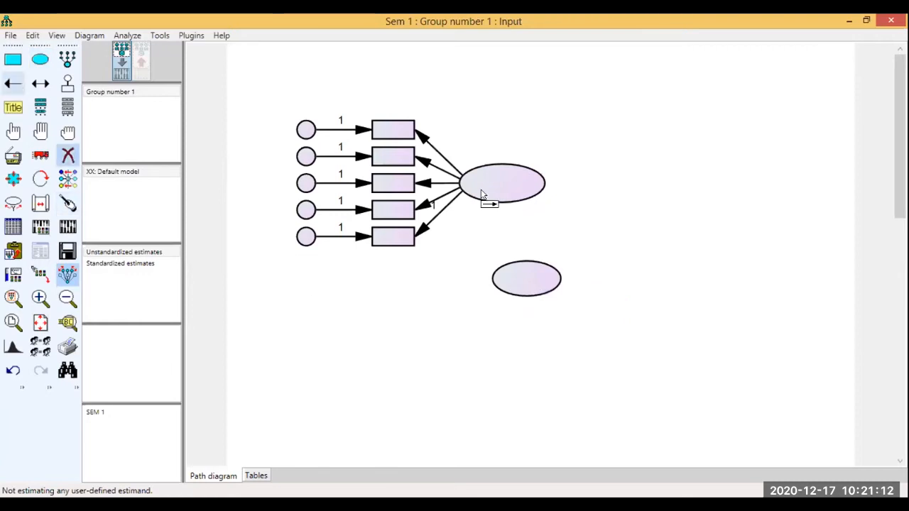
drag(481, 193, 527, 279)
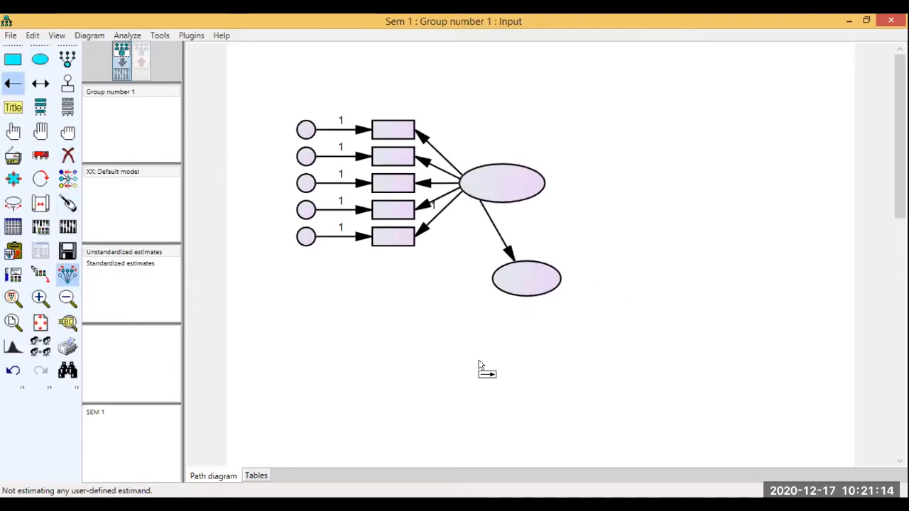
Draw a double-headed covariance arrow between the upper and lower ellipses.
click(49, 86)
key(F6)
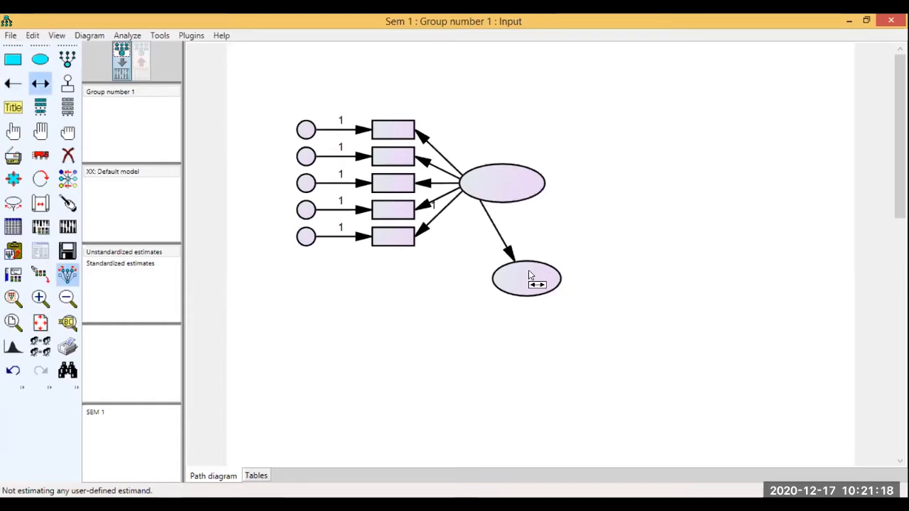
drag(541, 249, 542, 275)
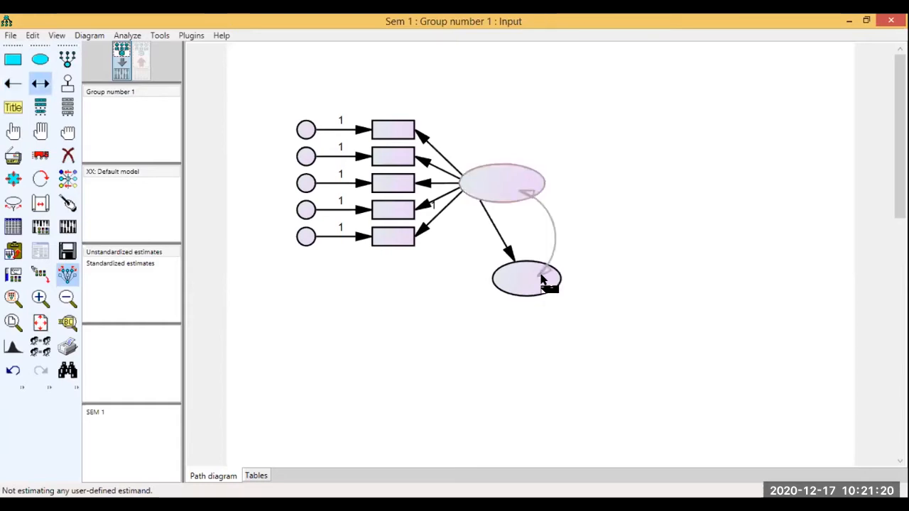
Add a unique (error) variable above the upper ellipse.
click(67, 83)
click(513, 170)
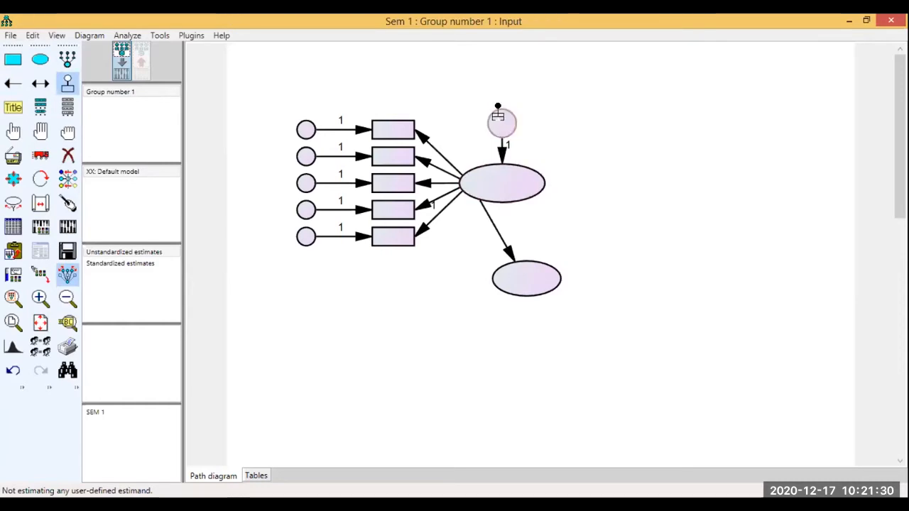
Add the figure caption "kkkkk" with font size 24 and the Center on page option, and erase it.
click(13, 107)
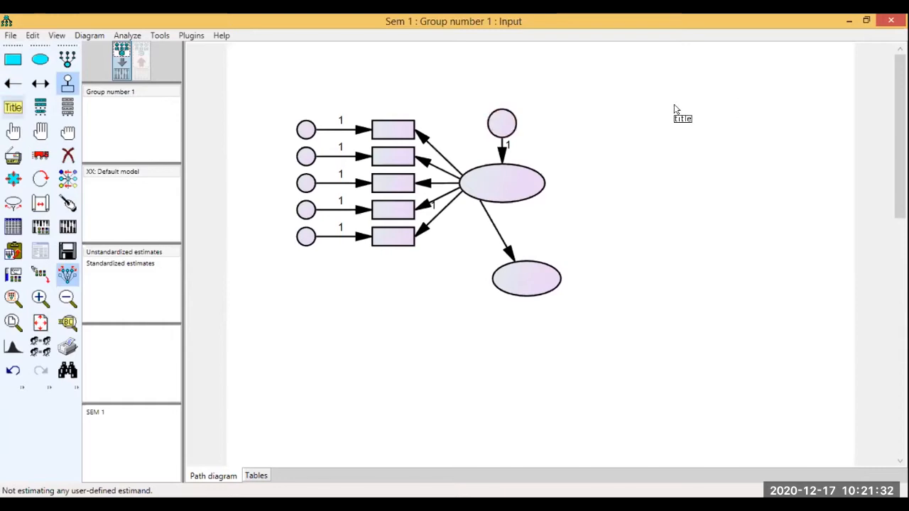
click(430, 183)
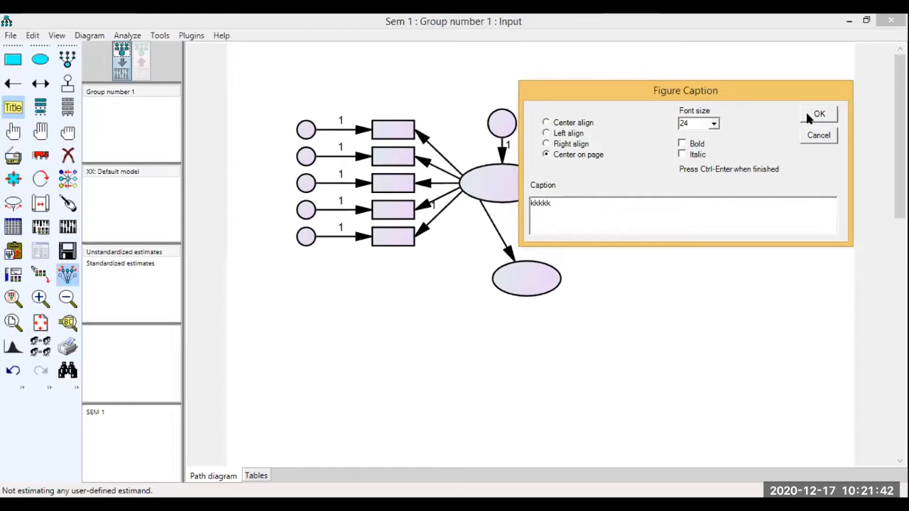
key(ctrl+Return)
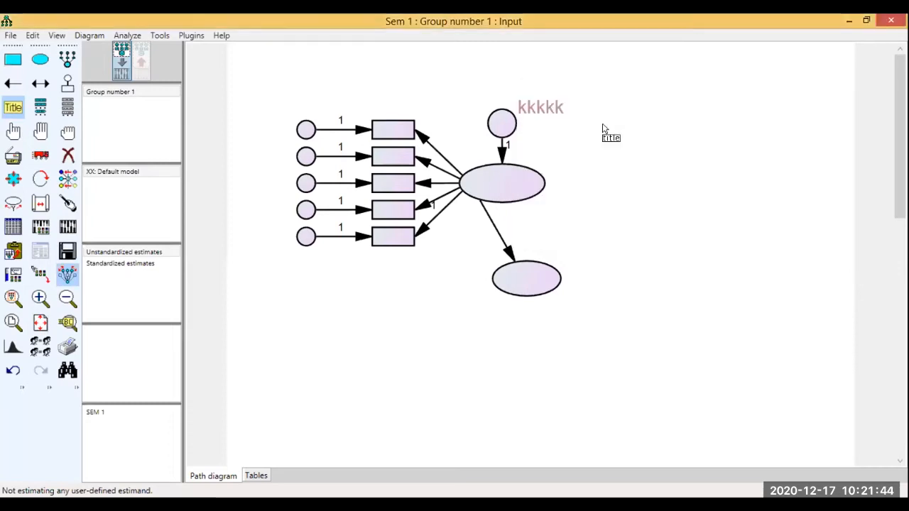
click(527, 113)
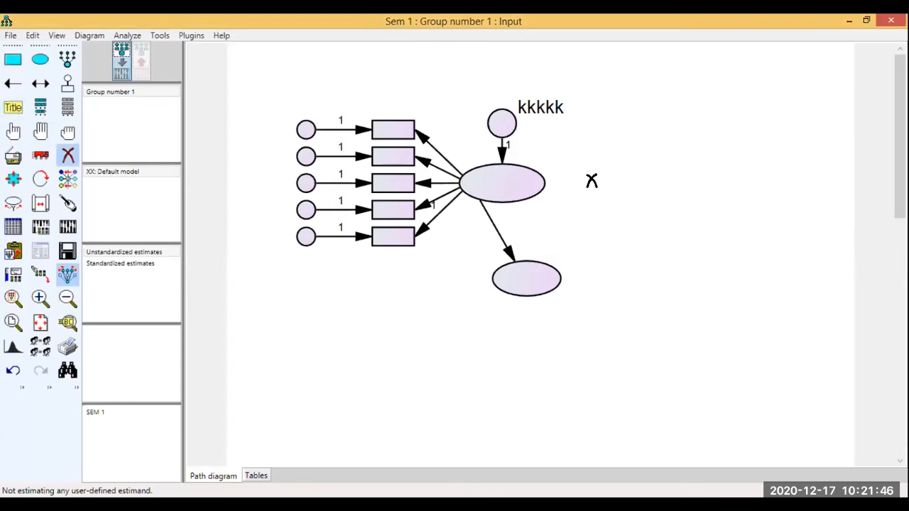
View the lists of variables in the model and in the data set, closing each one.
click(34, 103)
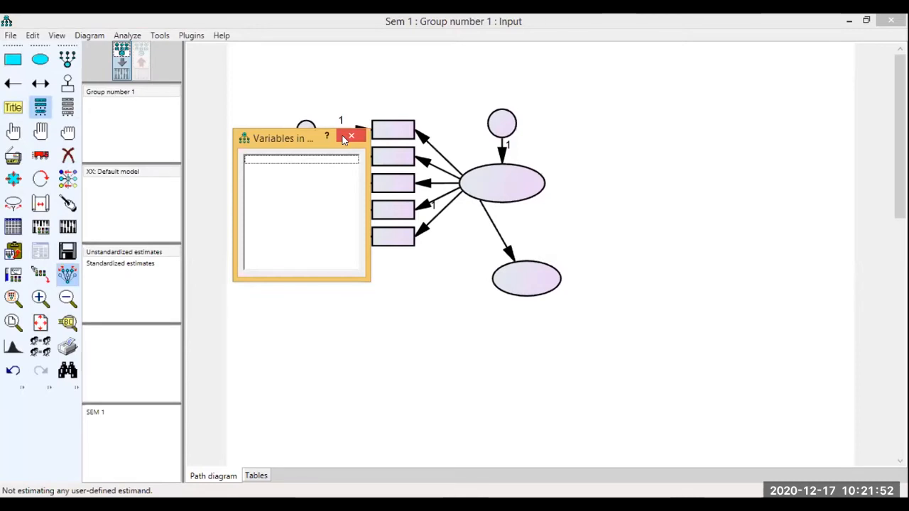
drag(301, 140, 228, 73)
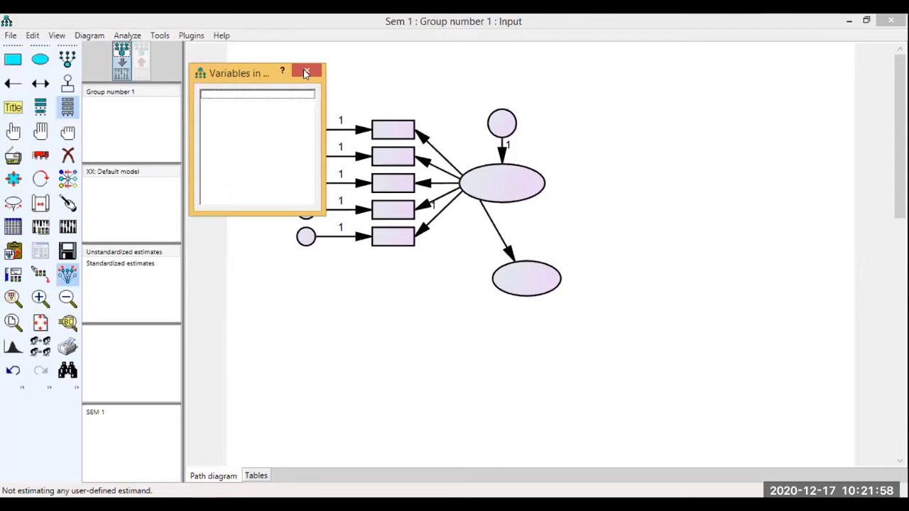
Select the two ellipses, the top and bottom rectangles and the bottom error circle individually, and extend the selection to all objects.
click(14, 135)
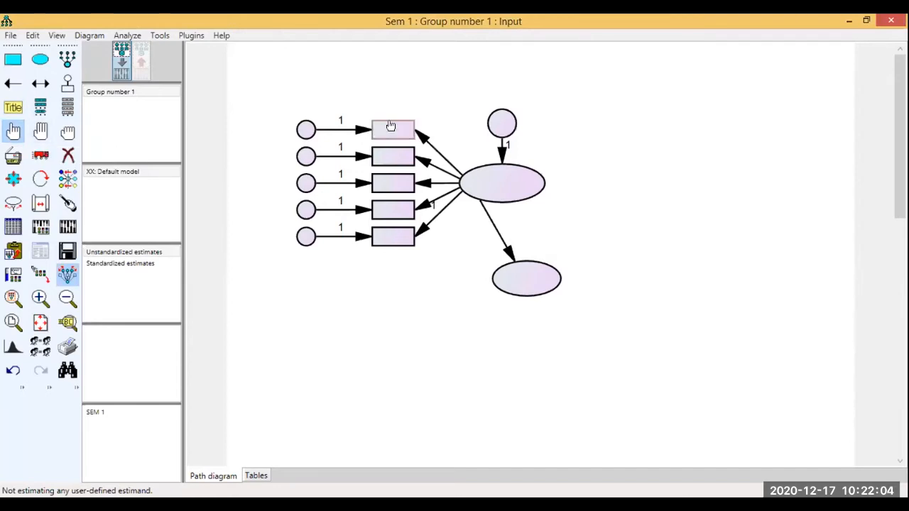
click(496, 190)
click(540, 267)
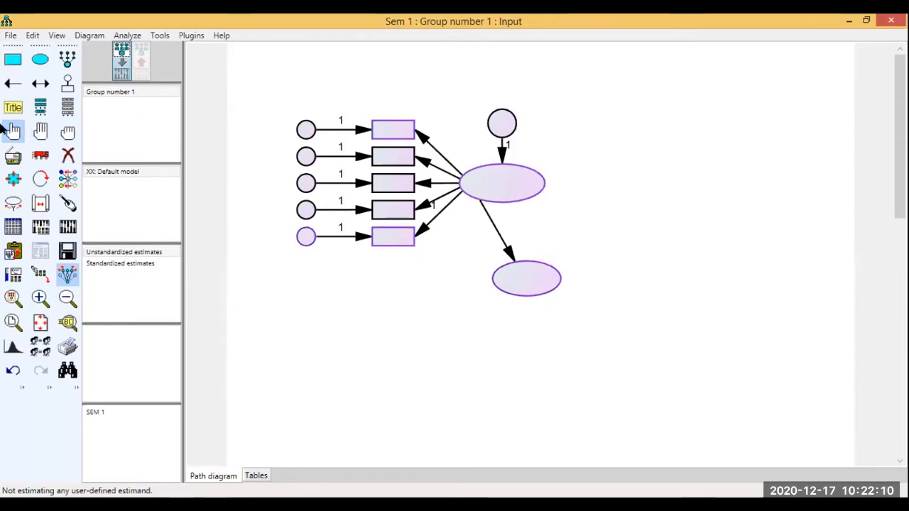
click(11, 131)
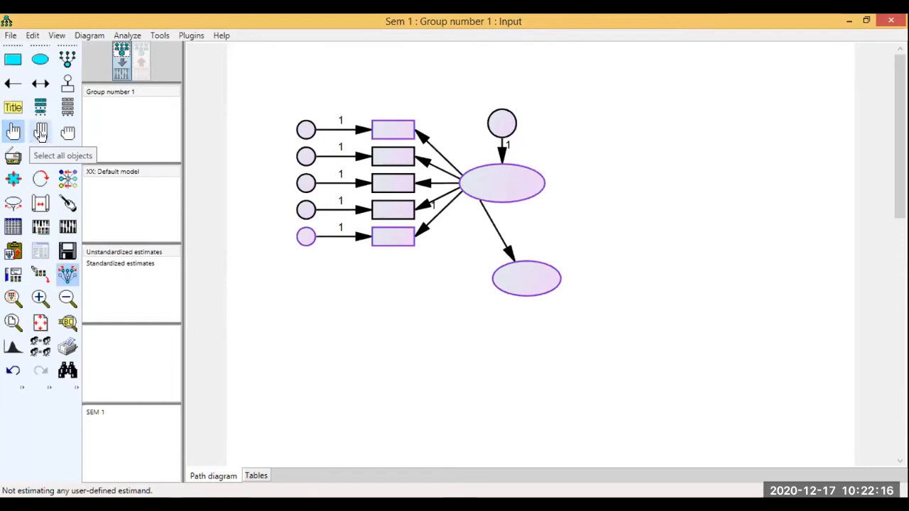
click(40, 134)
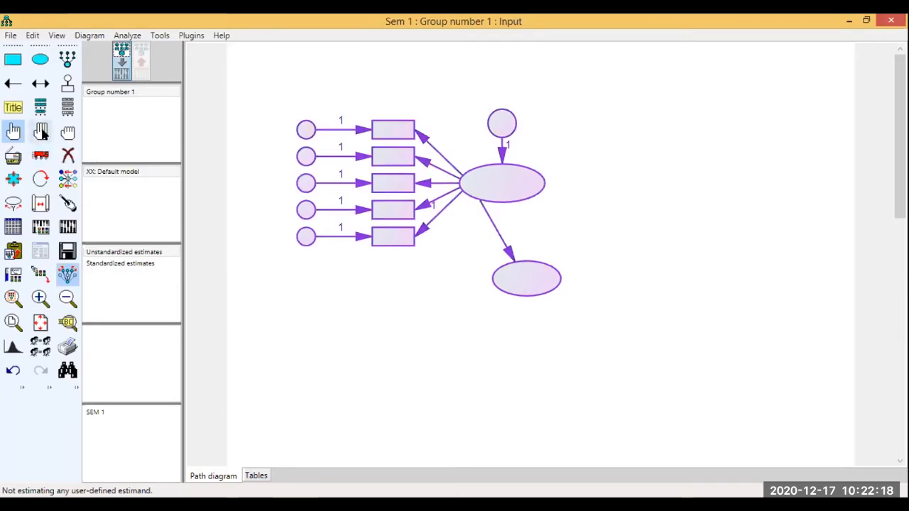
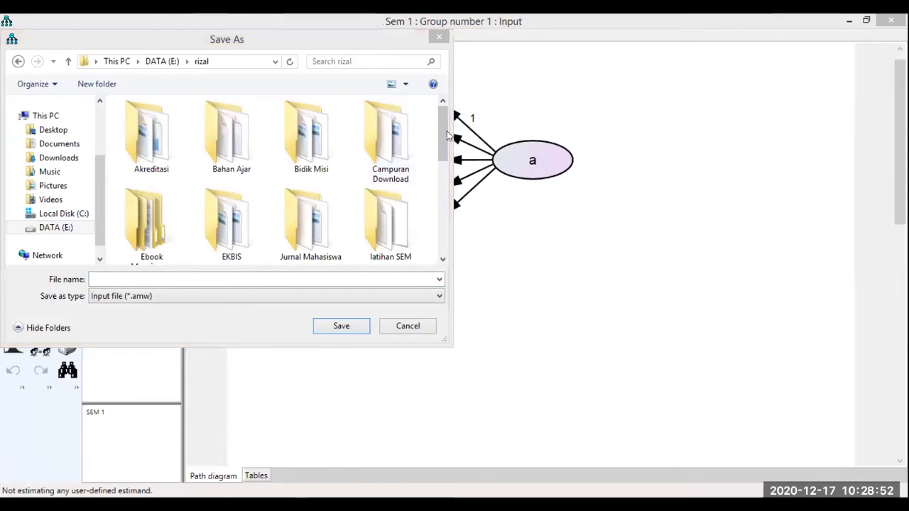
Enter aaaa as the file name in the latihan SEM folder, return to the parent folder, and cancel the save.
scroll(415, 176, down, 1)
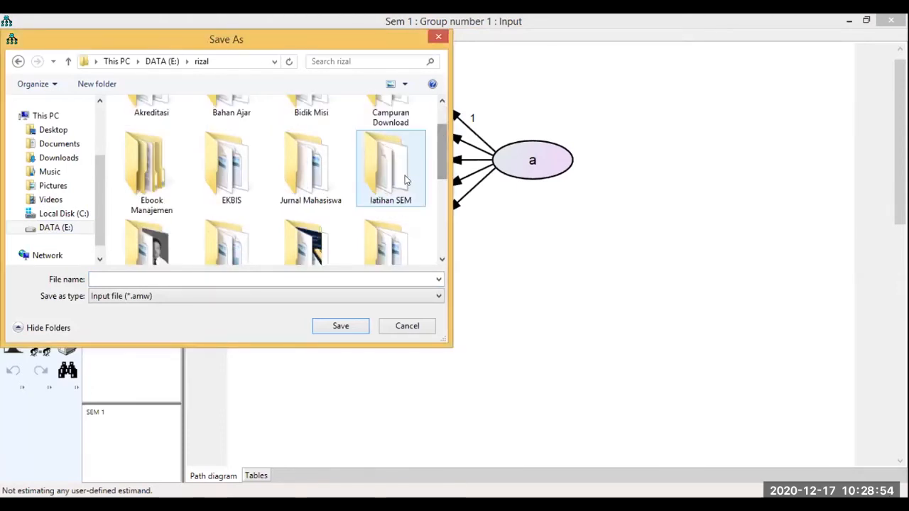
double_click(409, 178)
click(253, 278)
text(aaa)
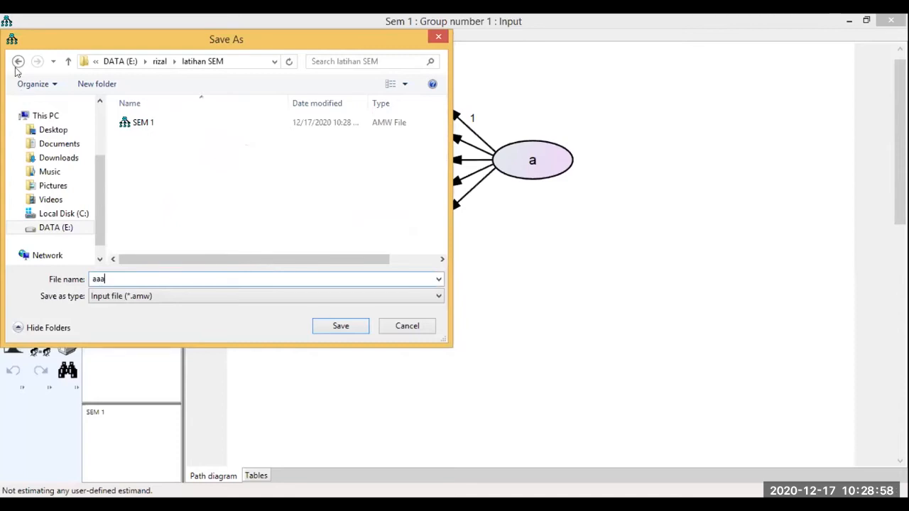
text(a)
click(19, 61)
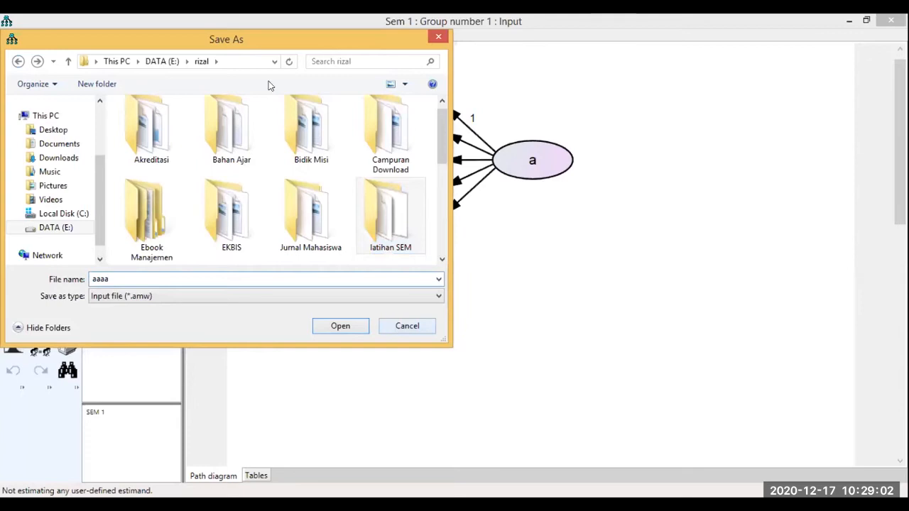
key(Escape)
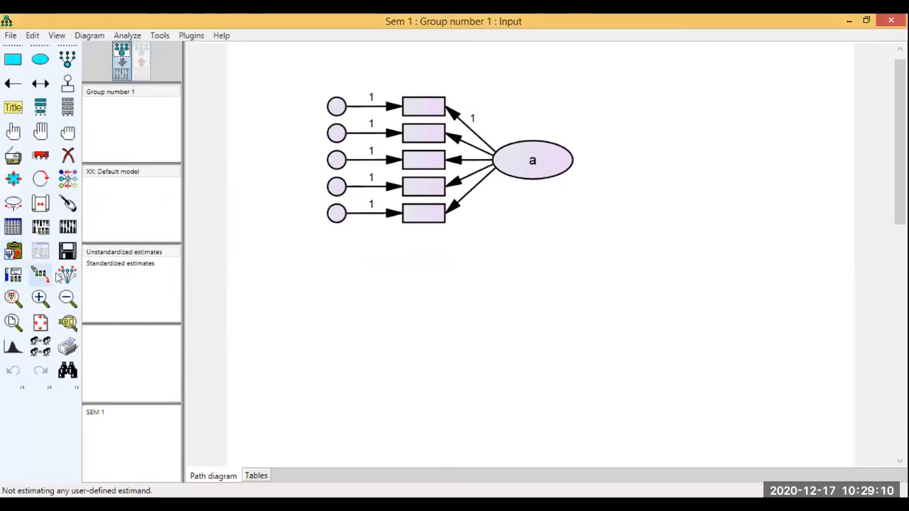
View the object properties of ellipse a and close them.
click(12, 277)
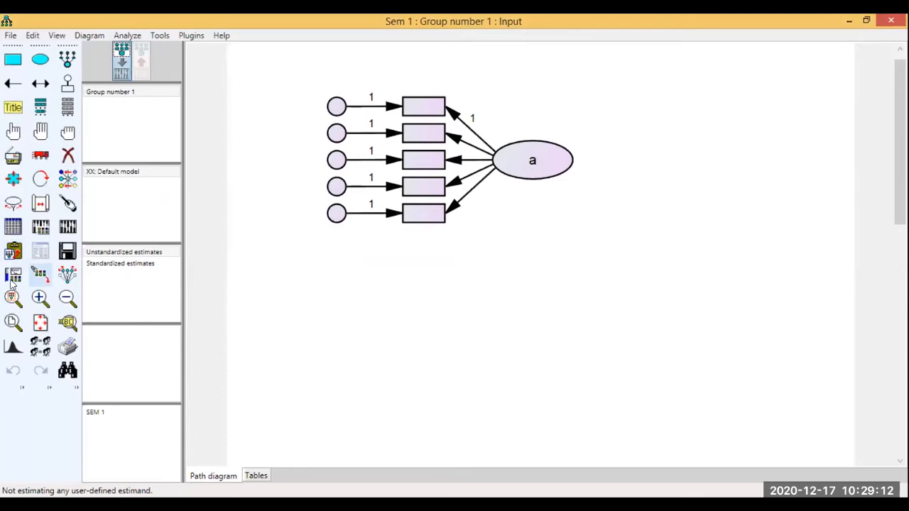
click(522, 150)
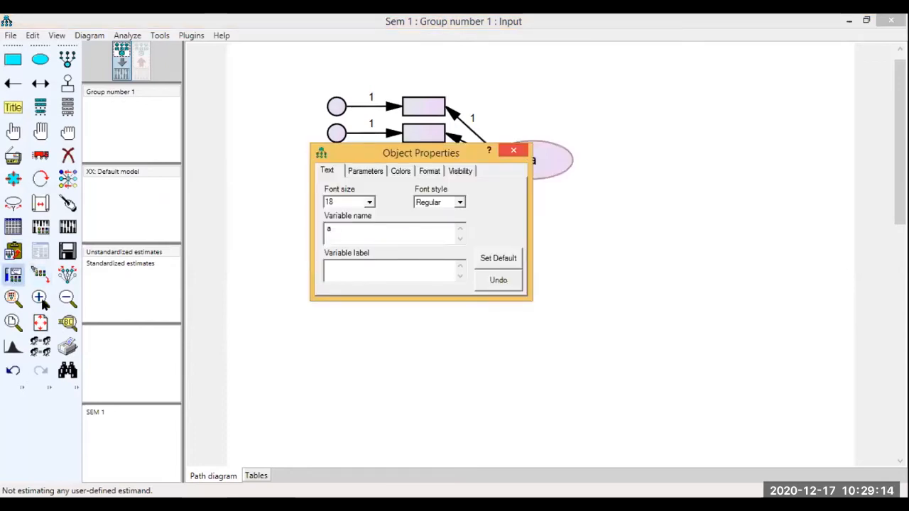
click(522, 150)
Zoom out to show more of the portrait page around the path diagram.
double_click(62, 303)
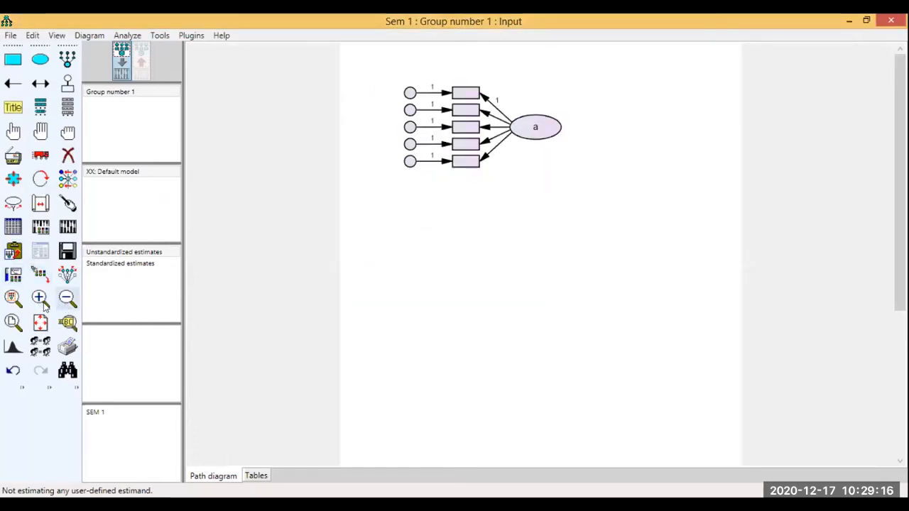
click(43, 302)
click(63, 303)
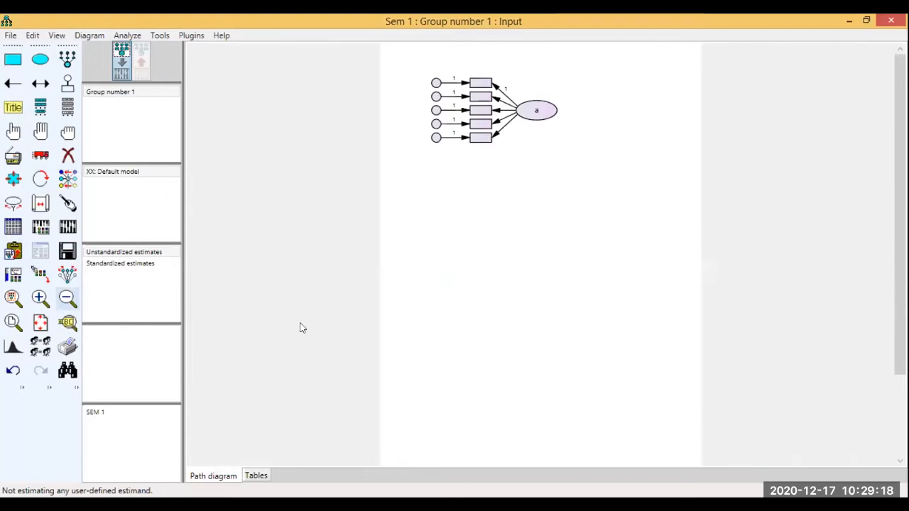
Examine the error circles and indicator rectangles with the loupe and at a larger zoom level.
drag(505, 128, 496, 105)
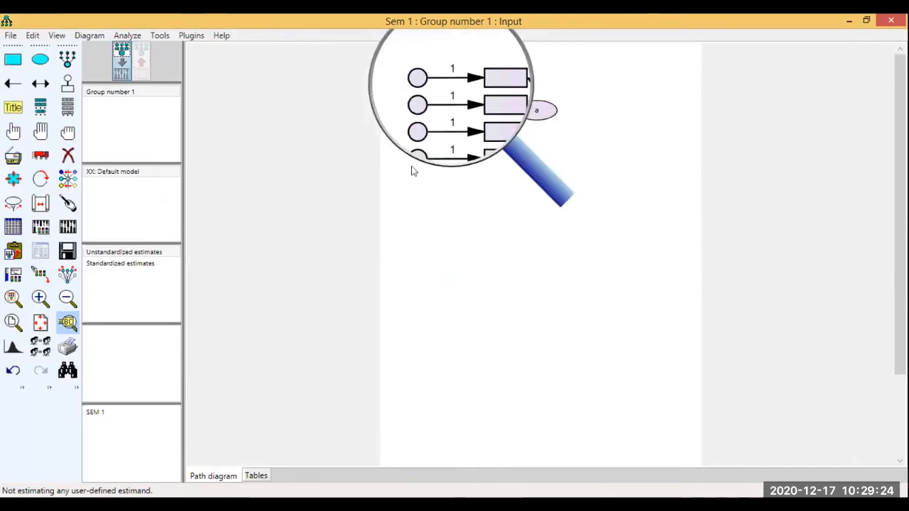
click(76, 321)
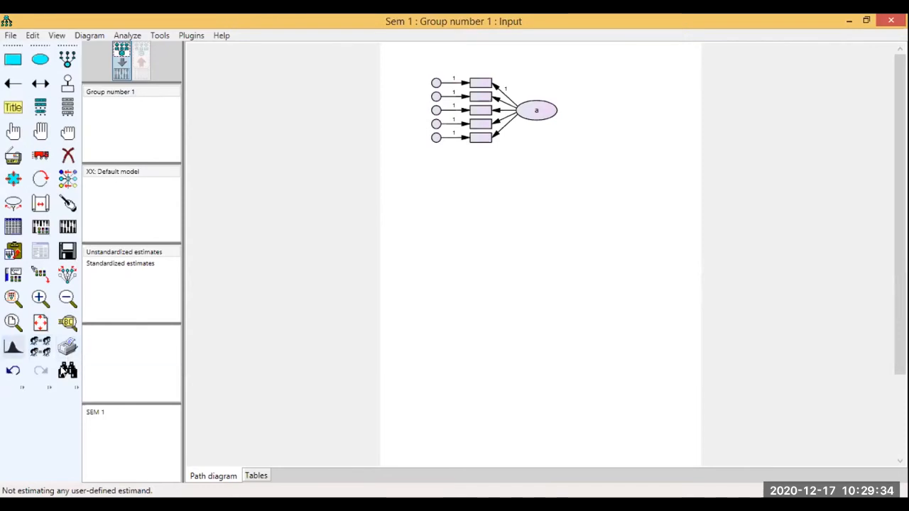
click(67, 372)
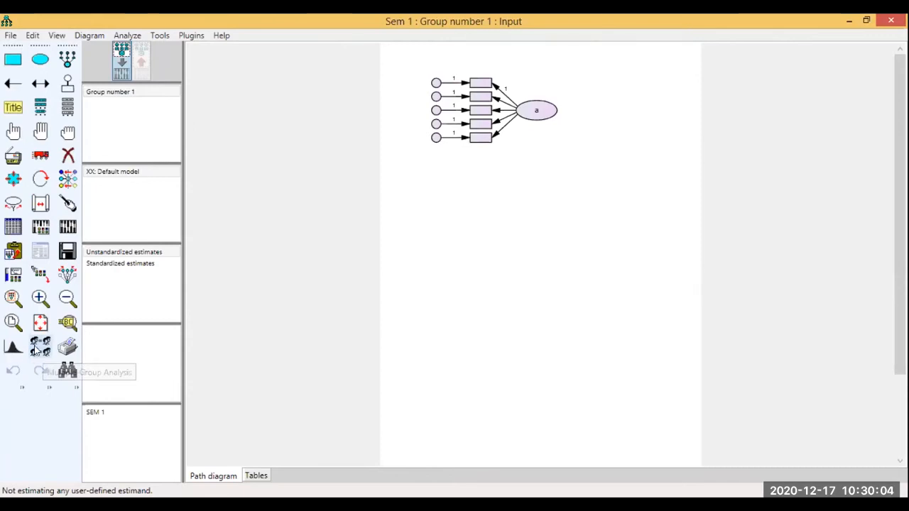
click(39, 298)
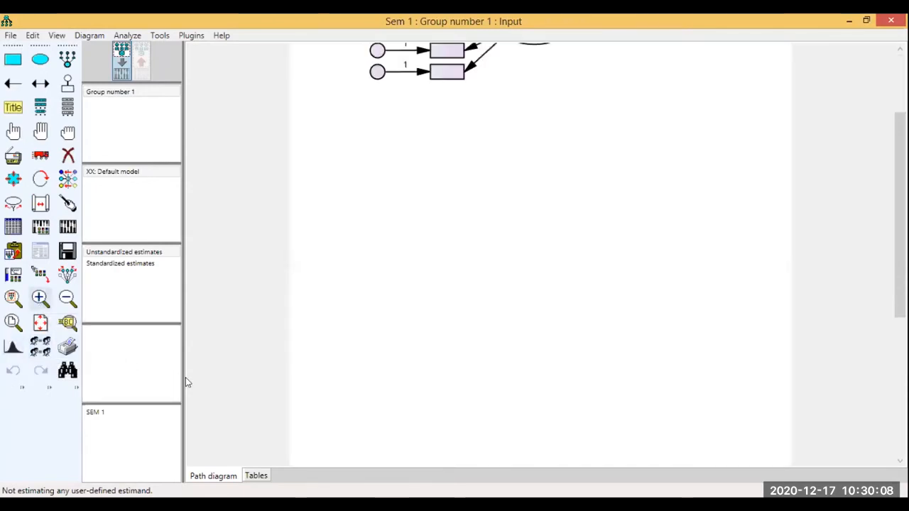
click(12, 347)
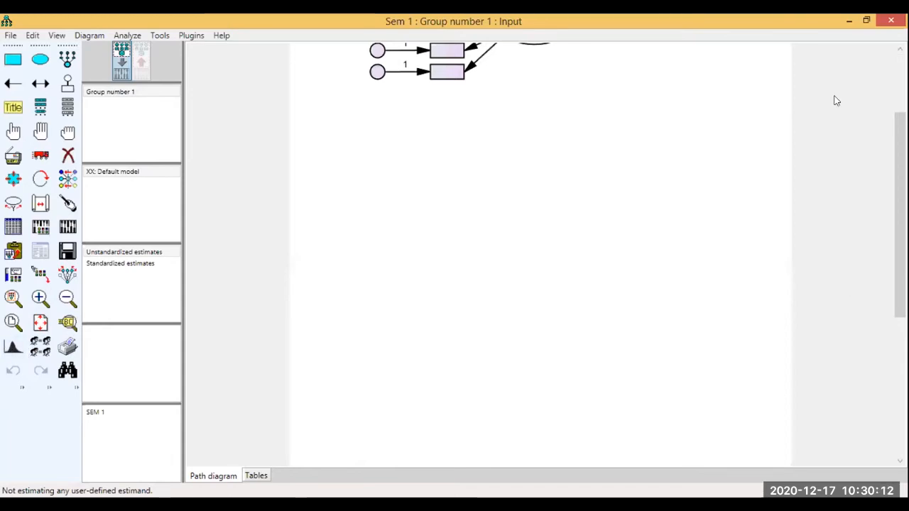
scroll(314, 247, up, 3)
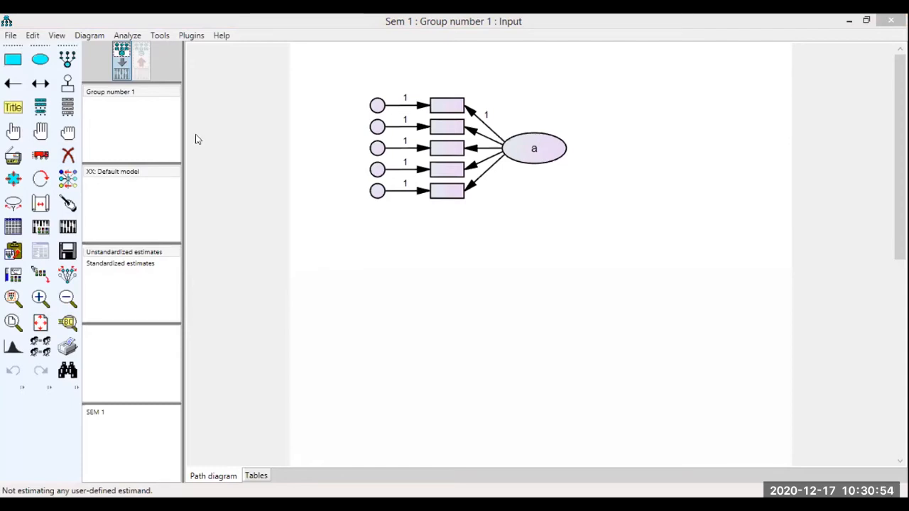
click(13, 227)
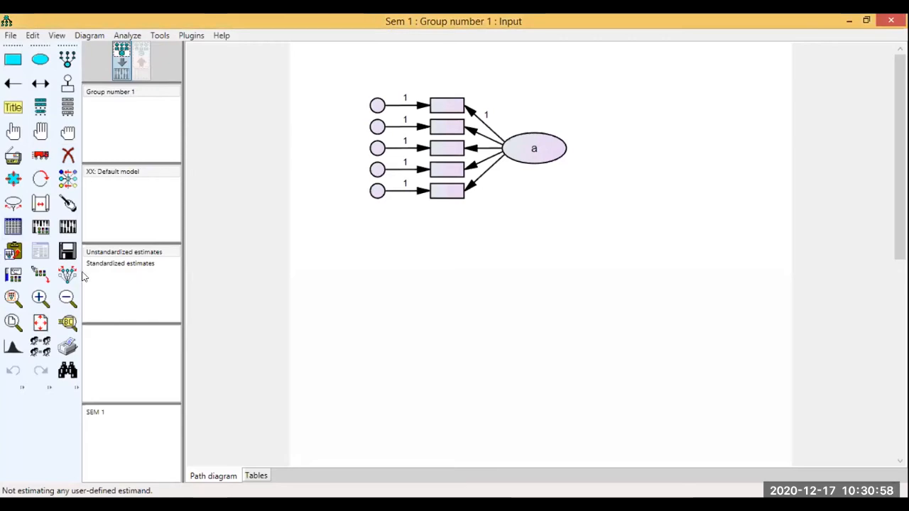
drag(900, 157, 91, 230)
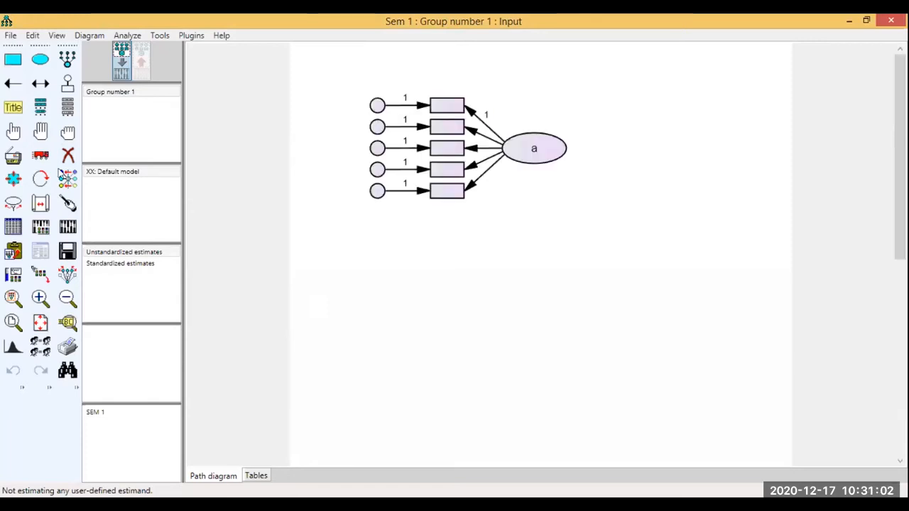
Erase the entire path diagram, including ellipse a, its five indicator rectangles and their error circles.
click(67, 177)
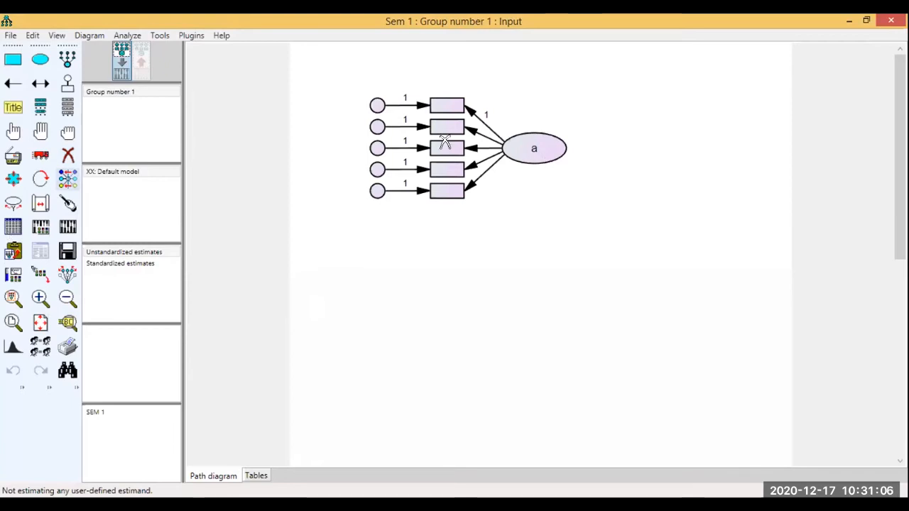
click(444, 143)
click(443, 123)
click(444, 103)
click(374, 129)
click(377, 150)
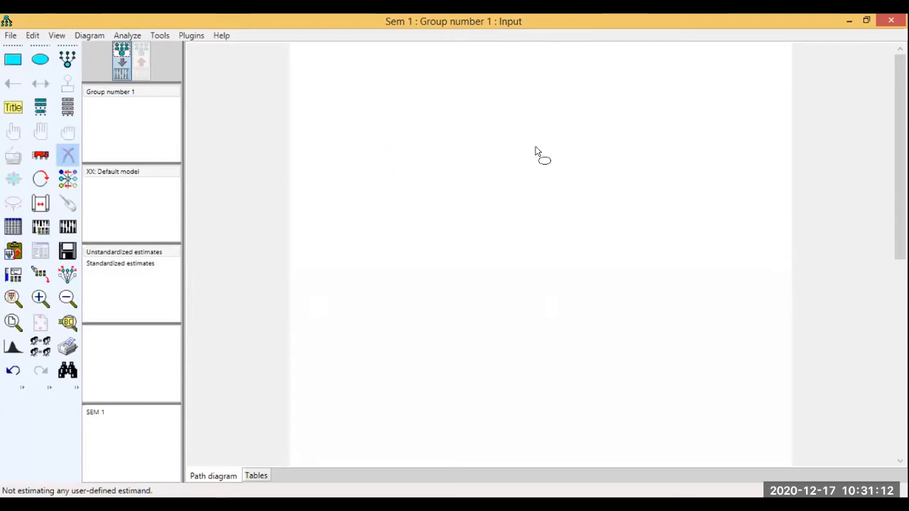
Draw a latent-variable ellipse on the upper part of the page and add five indicators with error terms to it.
key(F4)
drag(467, 130, 558, 170)
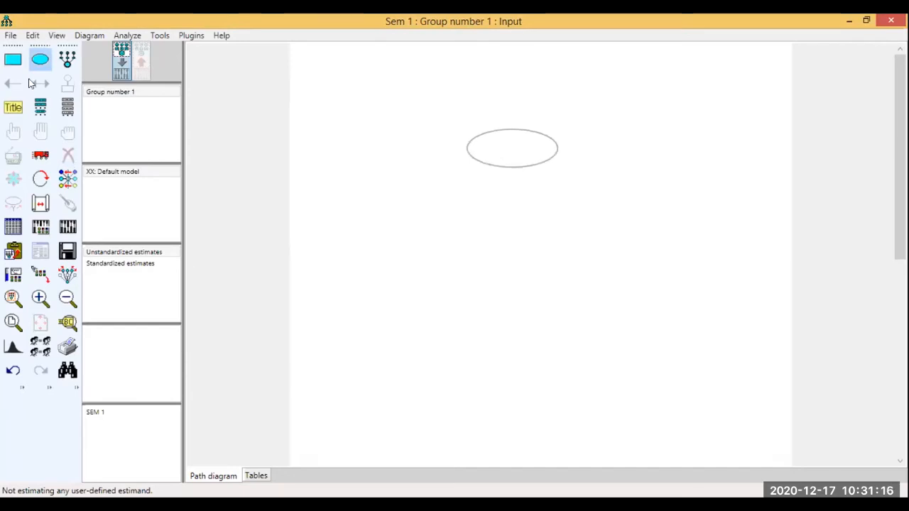
click(74, 61)
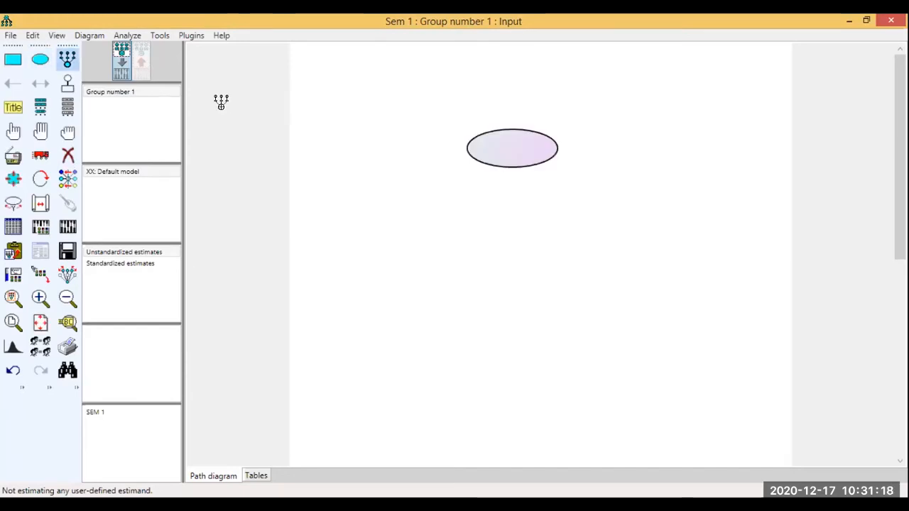
click(511, 148)
click(512, 149)
click(512, 145)
click(511, 145)
click(511, 145)
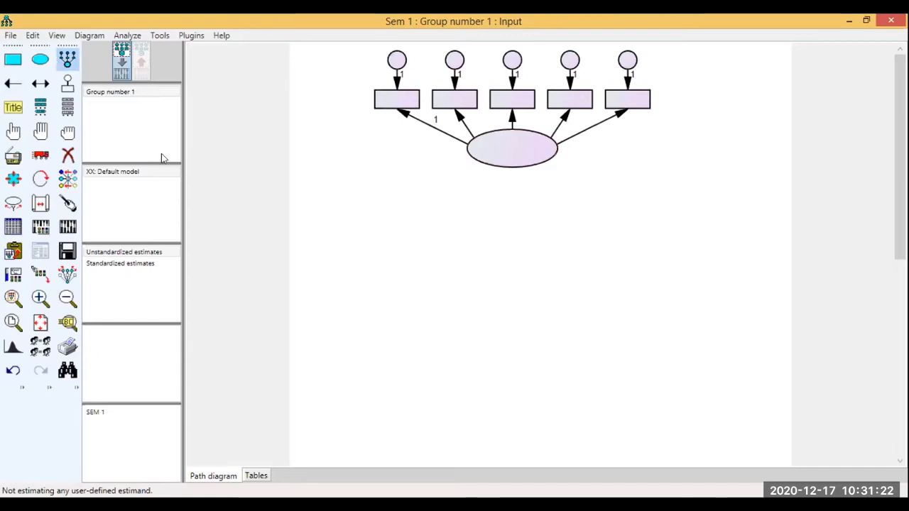
Rotate the five indicators around the ellipse until they sit on its left side.
click(40, 178)
click(506, 157)
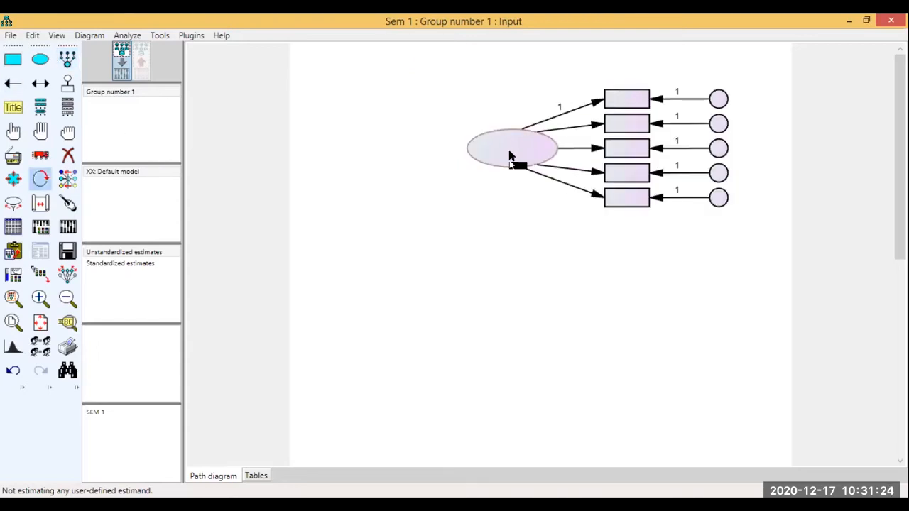
click(509, 156)
click(509, 156)
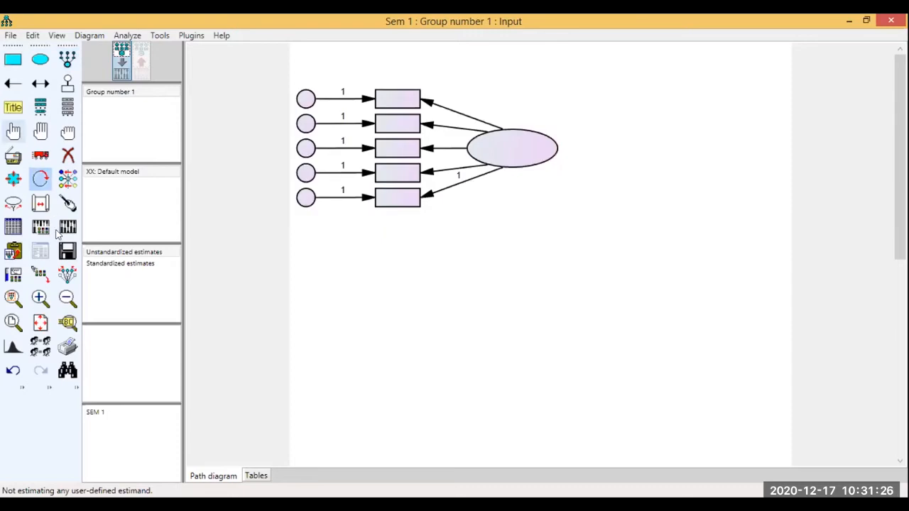
Select all objects of the construct and duplicate it three times down the page.
click(22, 155)
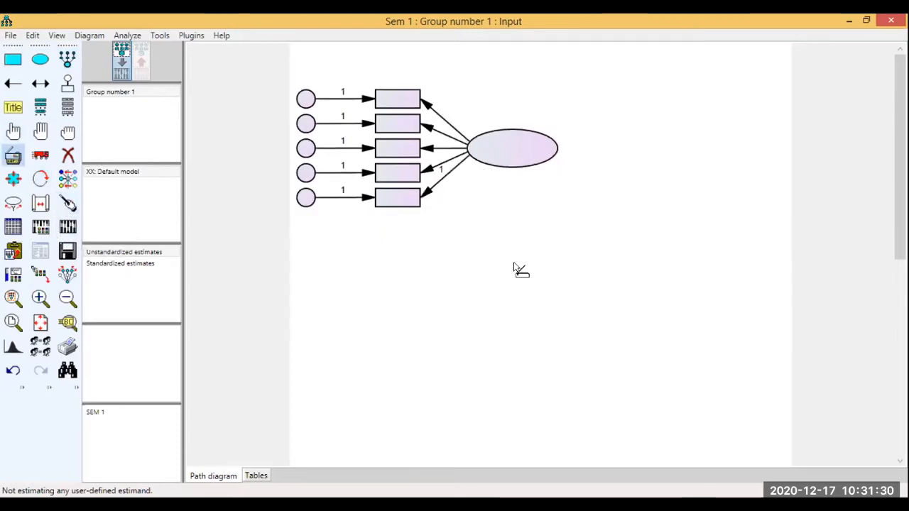
drag(513, 264, 517, 267)
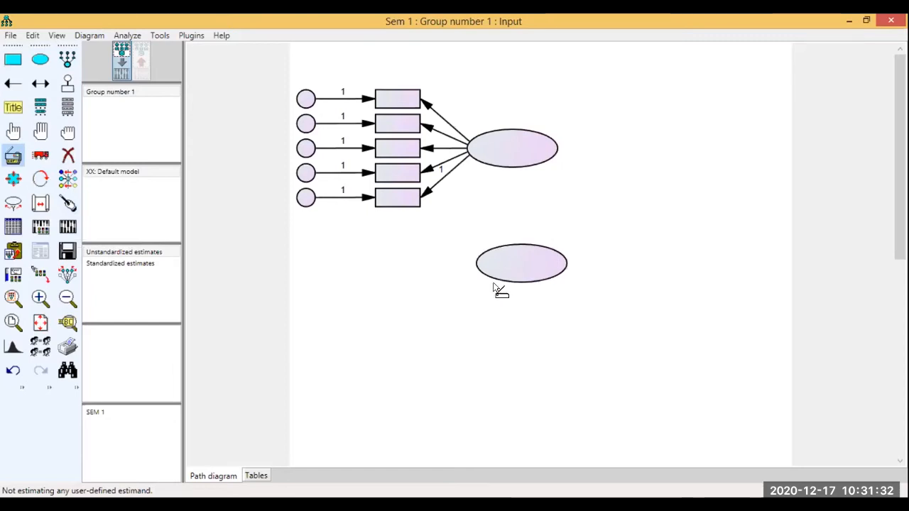
key(ctrl+z)
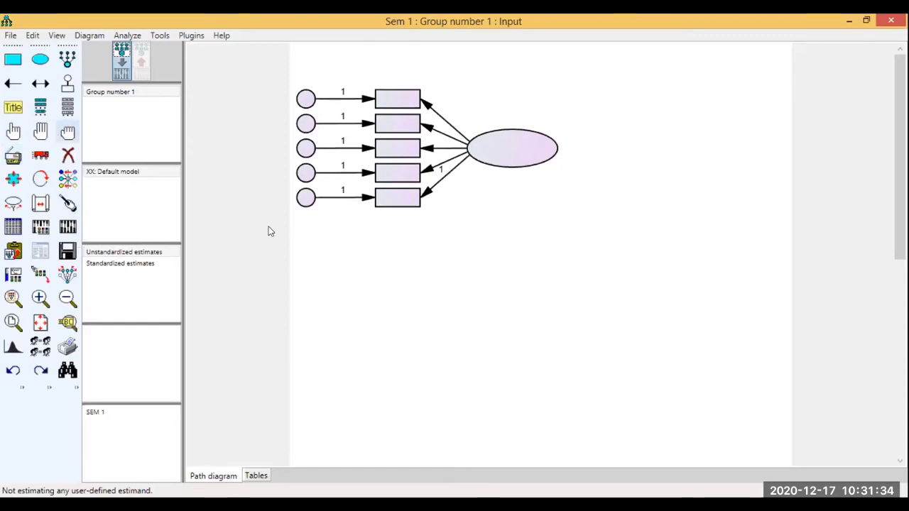
key(ctrl+a)
key(ctrl+c)
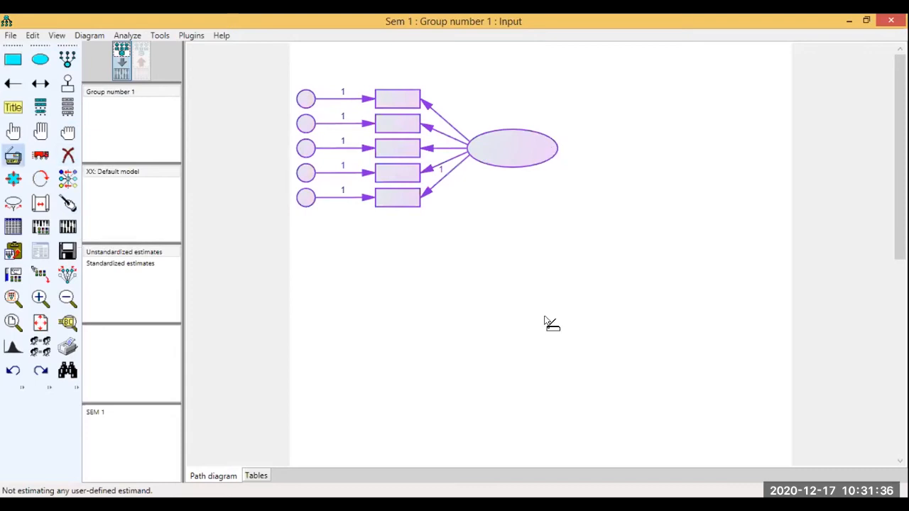
drag(552, 304, 539, 424)
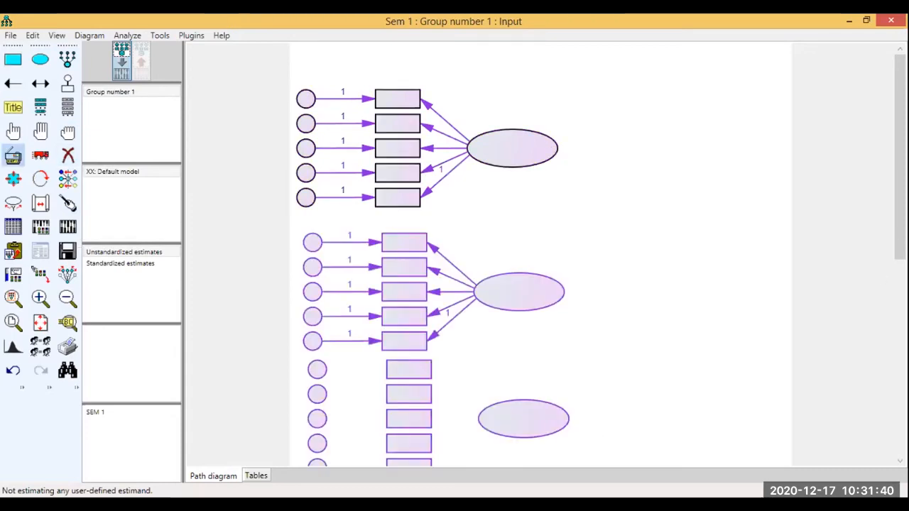
scroll(538, 319, down, 3)
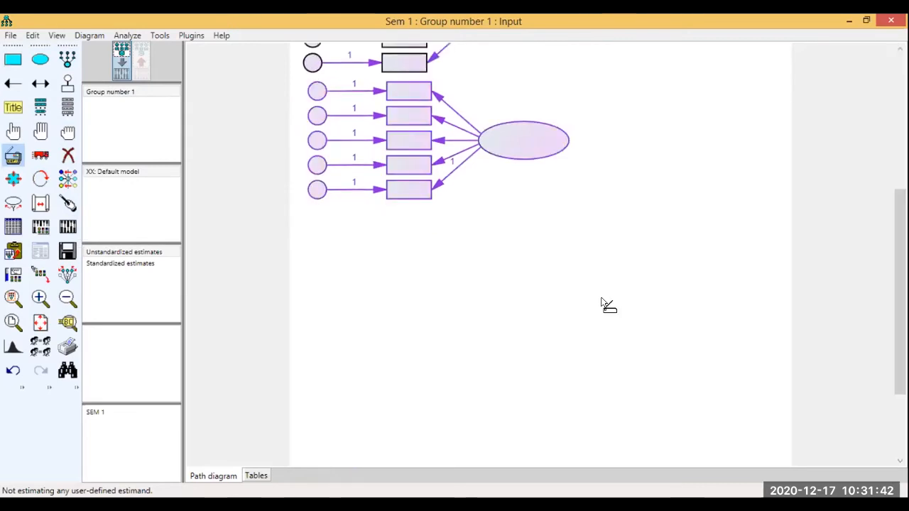
drag(529, 141, 540, 304)
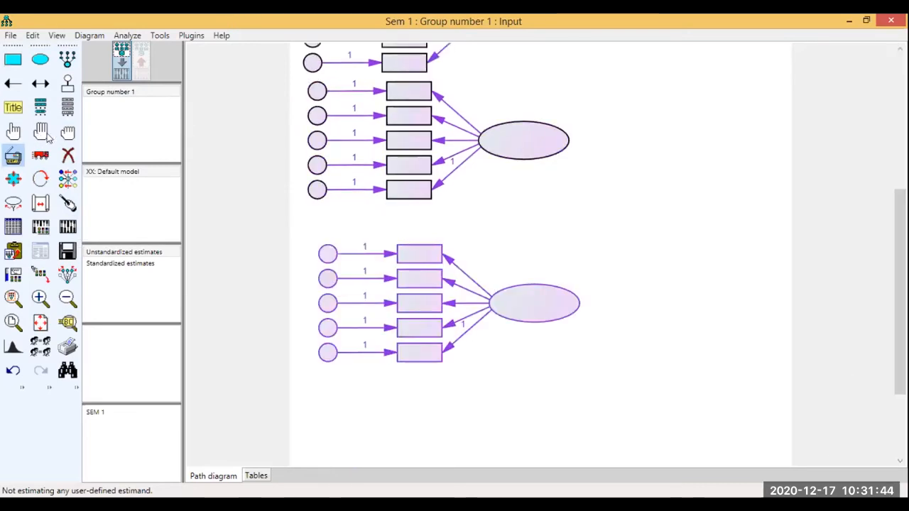
Deselect everything, turn on Preserve Symmetries, and move the four constructs into an aligned, evenly spaced column.
click(89, 267)
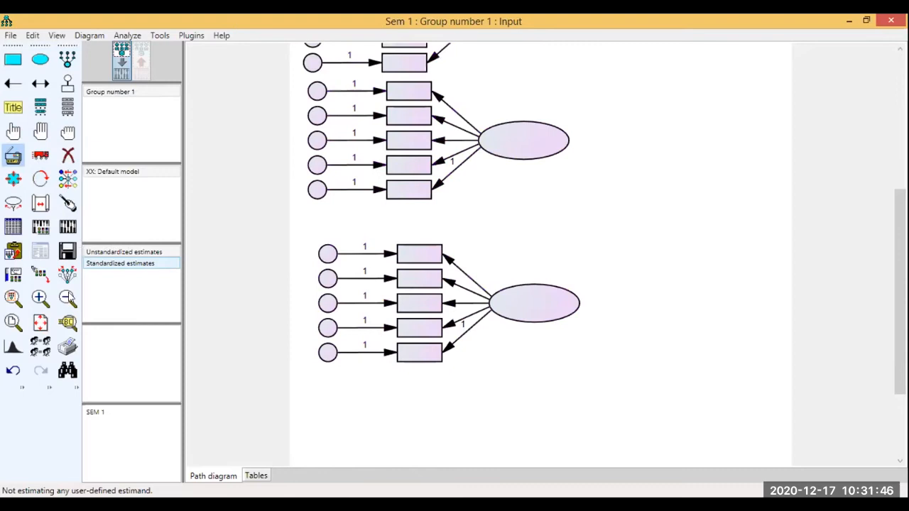
click(69, 297)
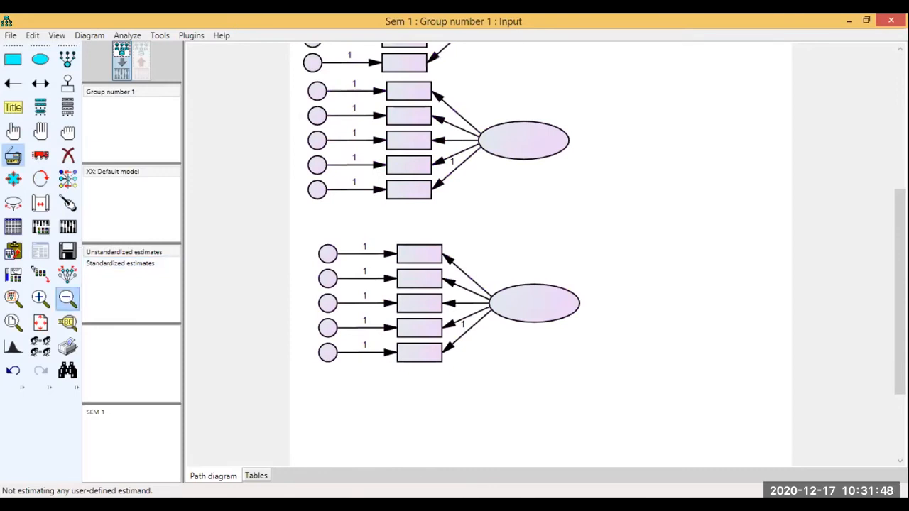
drag(900, 261, 900, 169)
click(70, 297)
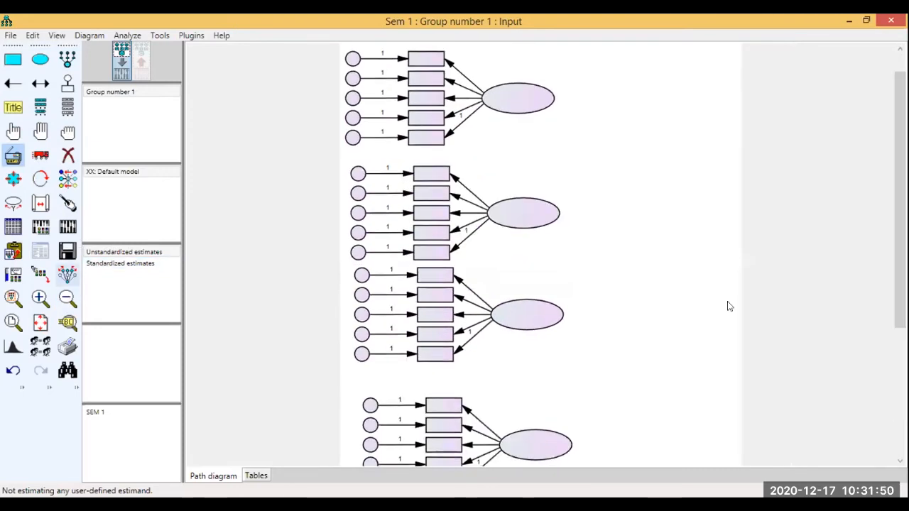
click(67, 274)
drag(526, 114, 537, 115)
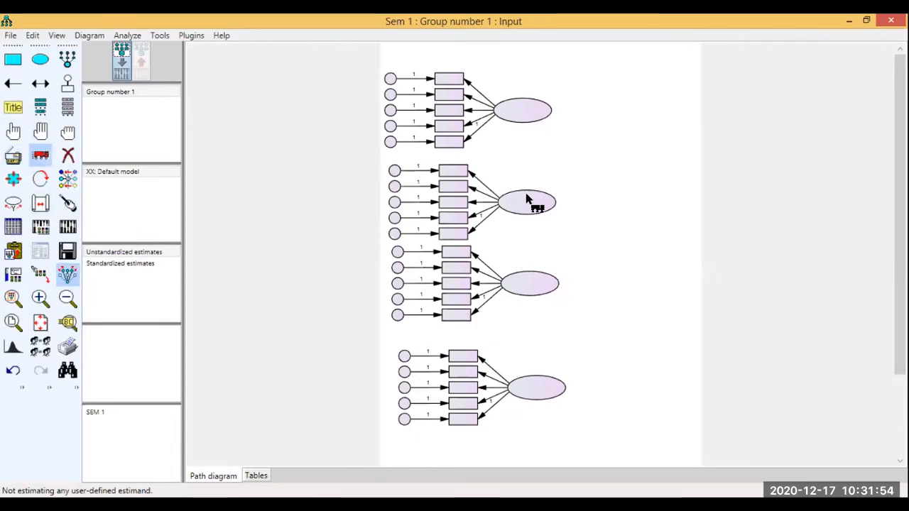
drag(528, 202, 535, 189)
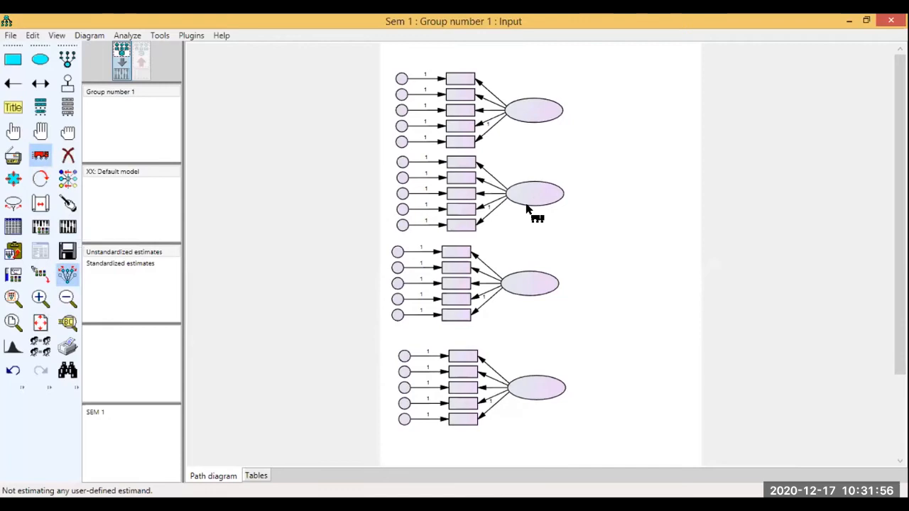
drag(532, 270, 525, 272)
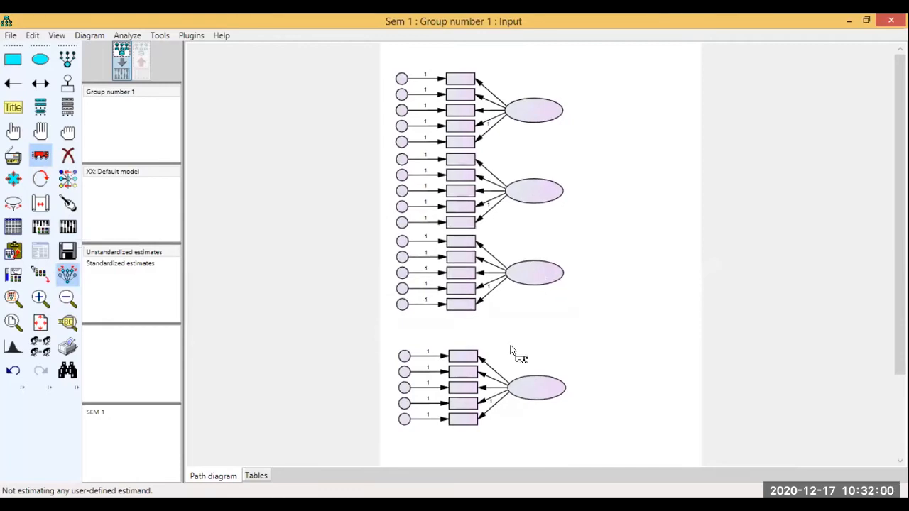
drag(524, 382, 525, 358)
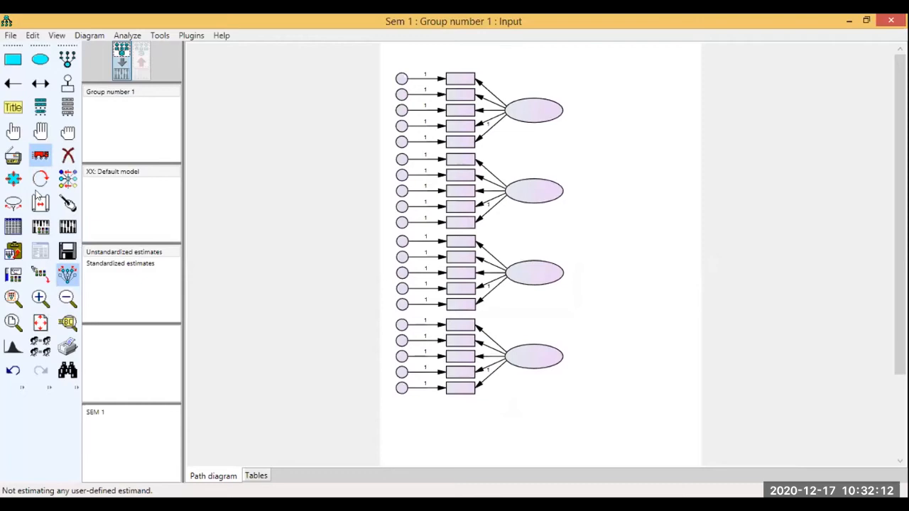
Set the variable name of the topmost latent ellipse to Religios.
click(41, 298)
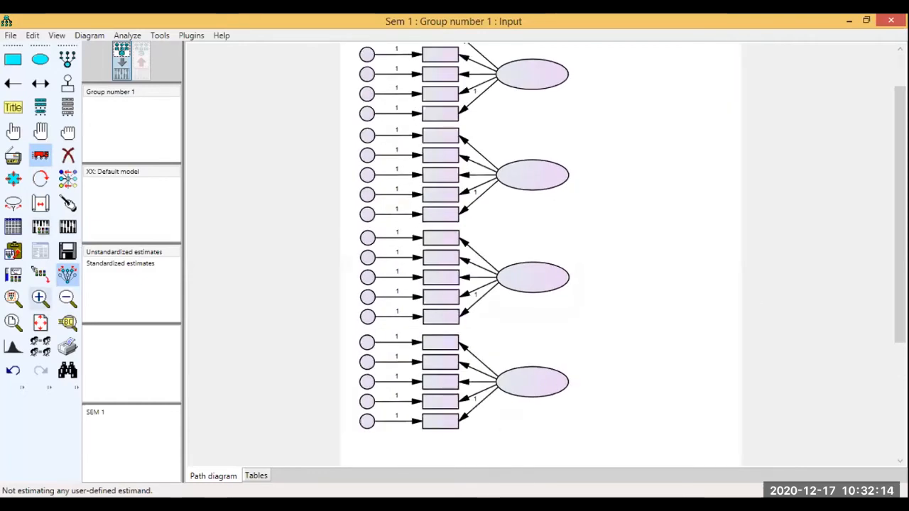
scroll(528, 114, up, 2)
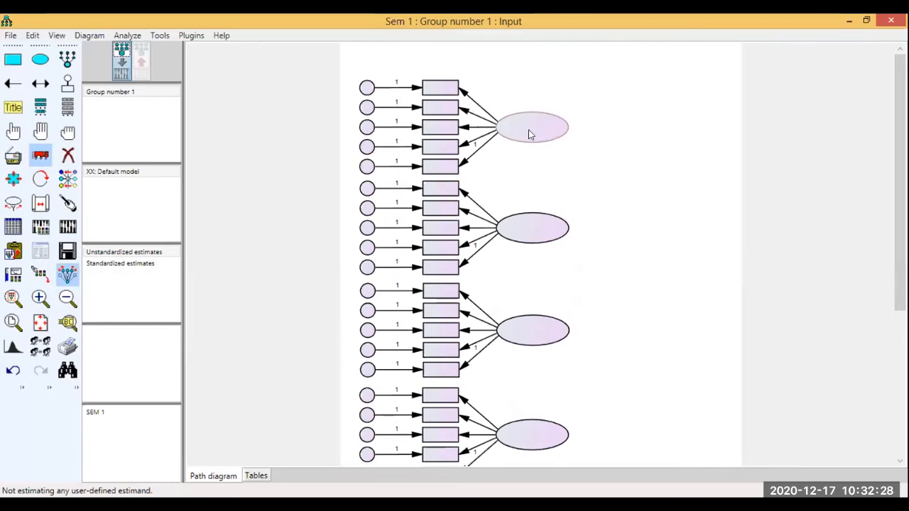
key(Escape)
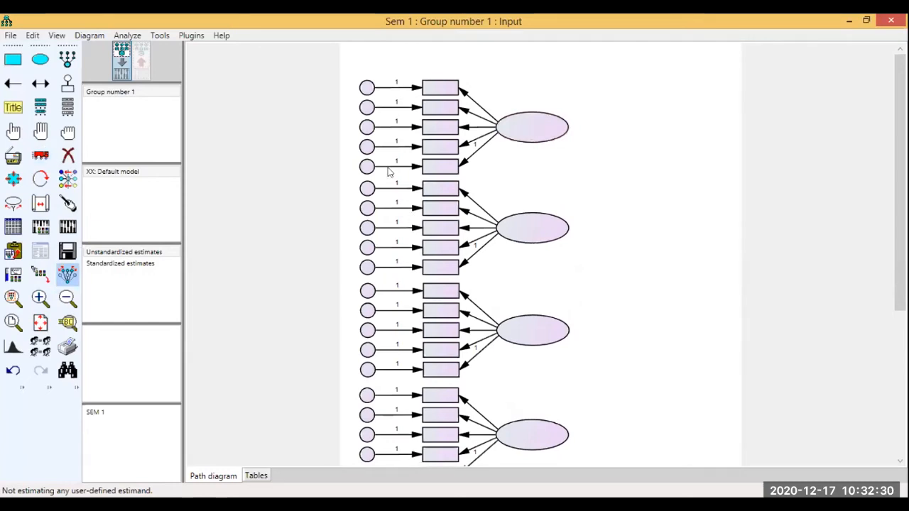
double_click(388, 172)
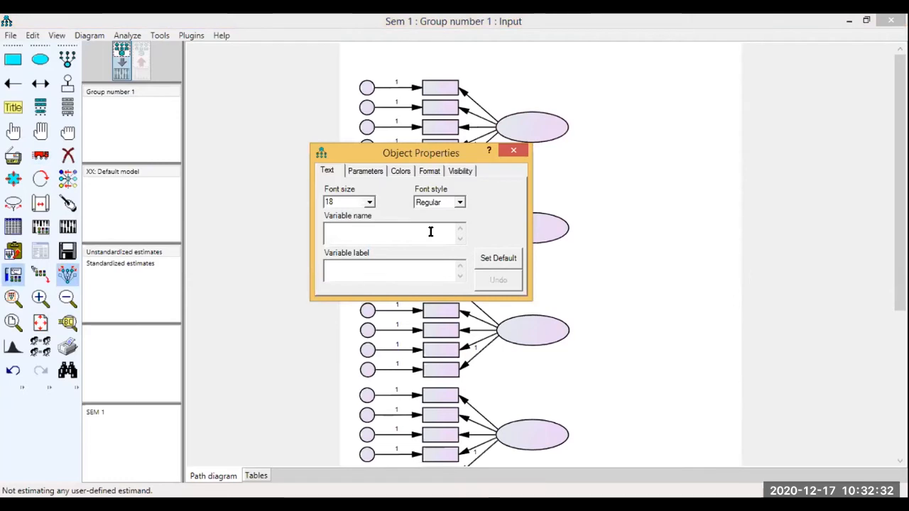
text(Religios)
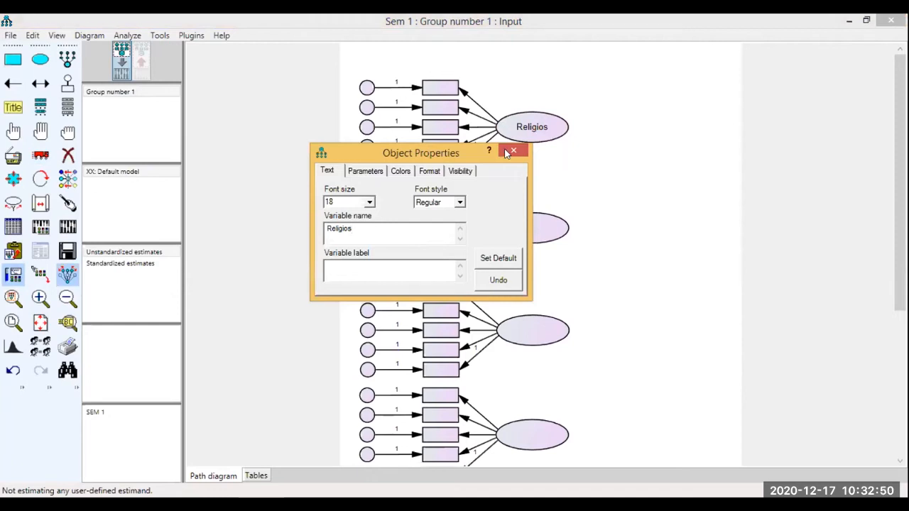
Set the variable name of the second latent ellipse from the top to Service Quality.
click(537, 229)
text(Servc)
key(BackSpace)
text(ice Qual)
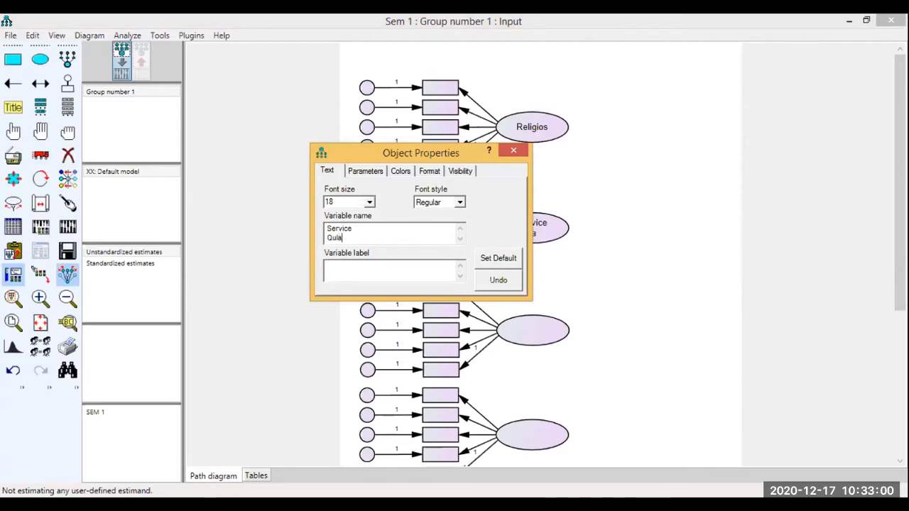
text(ity)
Name the third latent ellipse Satisfaction and the lowest one Loyalty, and close the object properties.
click(531, 329)
text(Sat)
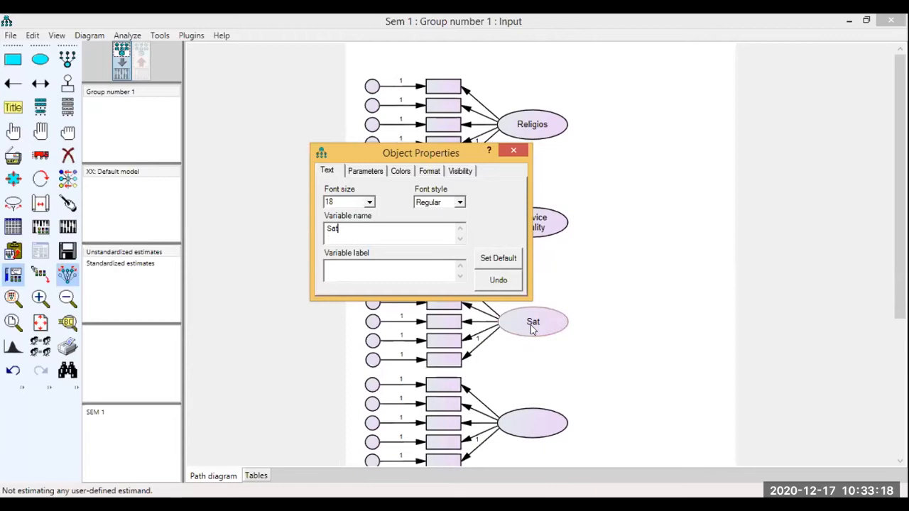
text(isfaction)
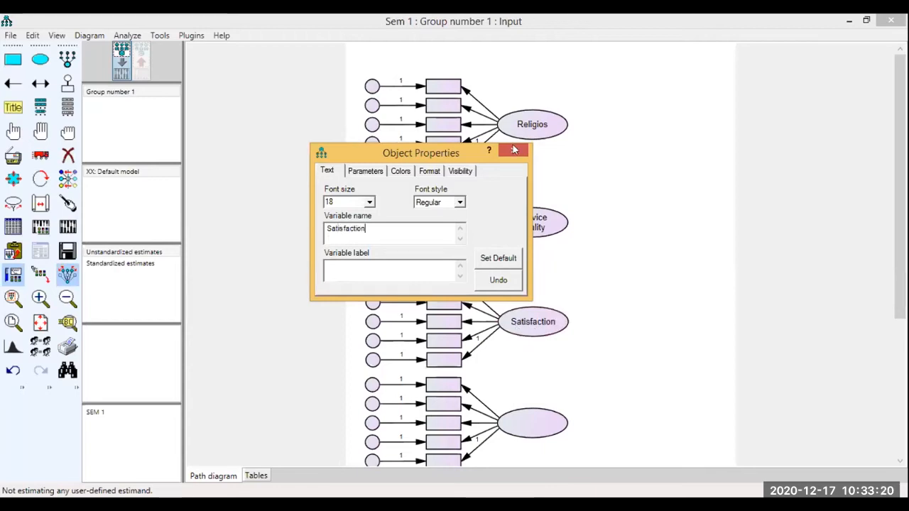
click(534, 423)
text(Loyalty)
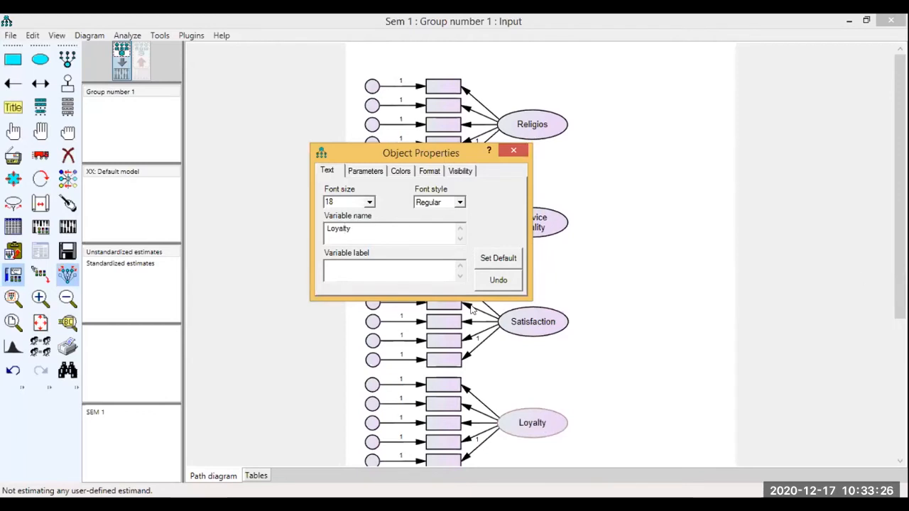
click(514, 151)
scroll(582, 220, down, 1)
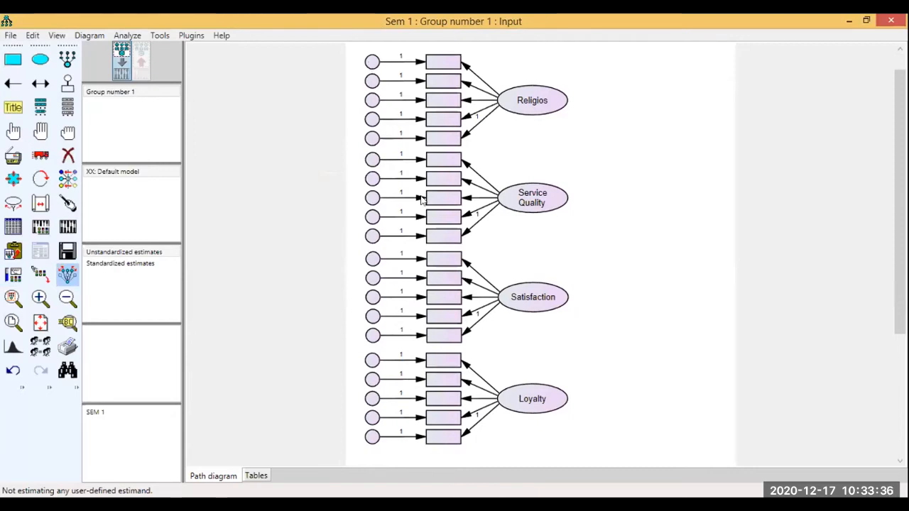
Name the topmost error term e1 and run the Name Unobserved Variables plugin to name the remaining error terms.
text(e1)
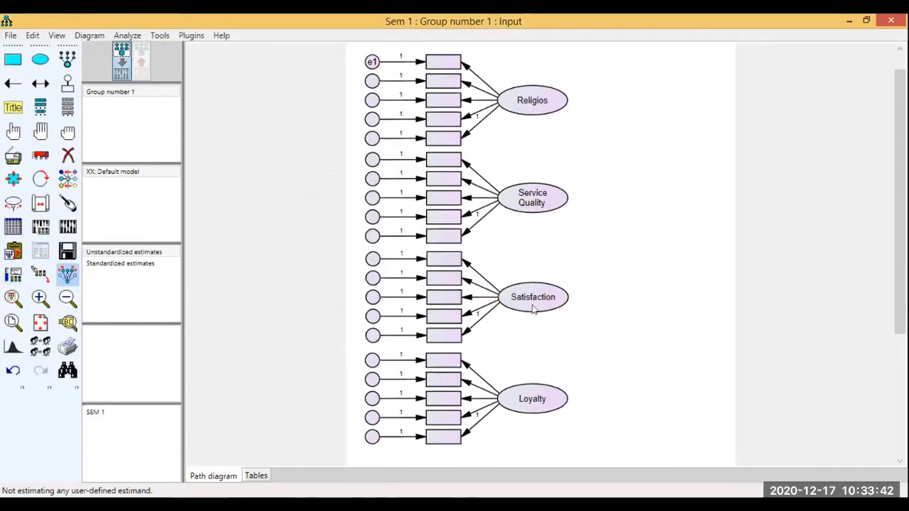
click(160, 36)
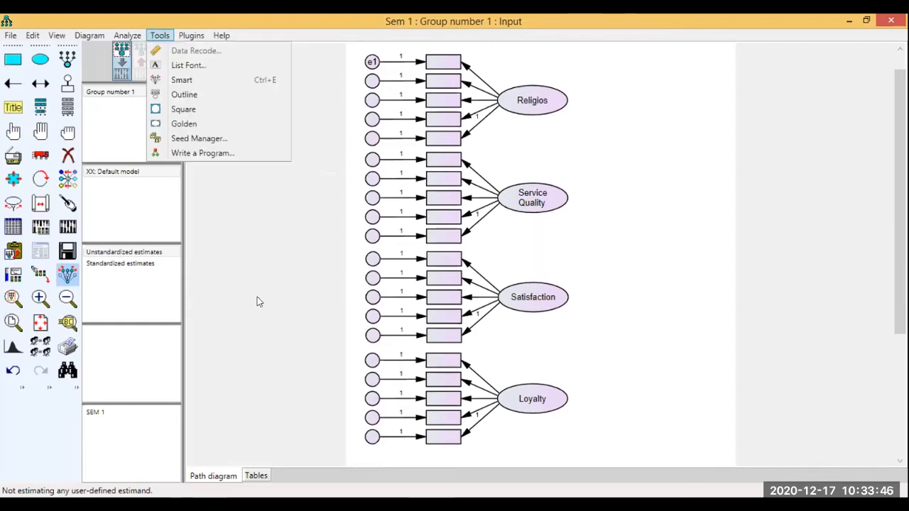
click(771, 144)
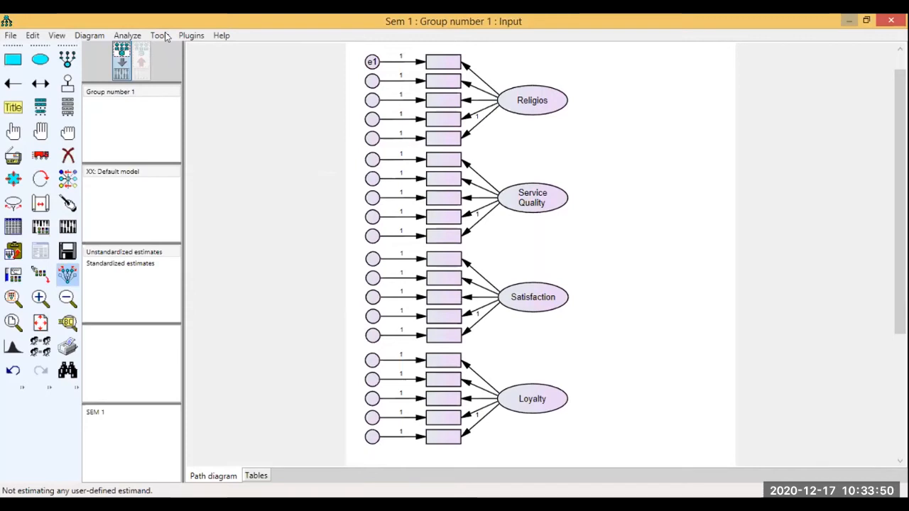
click(191, 36)
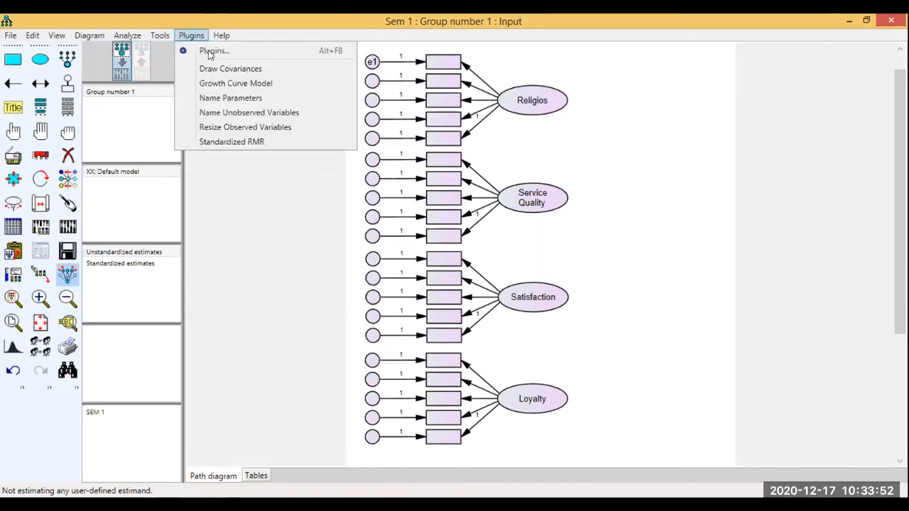
click(225, 112)
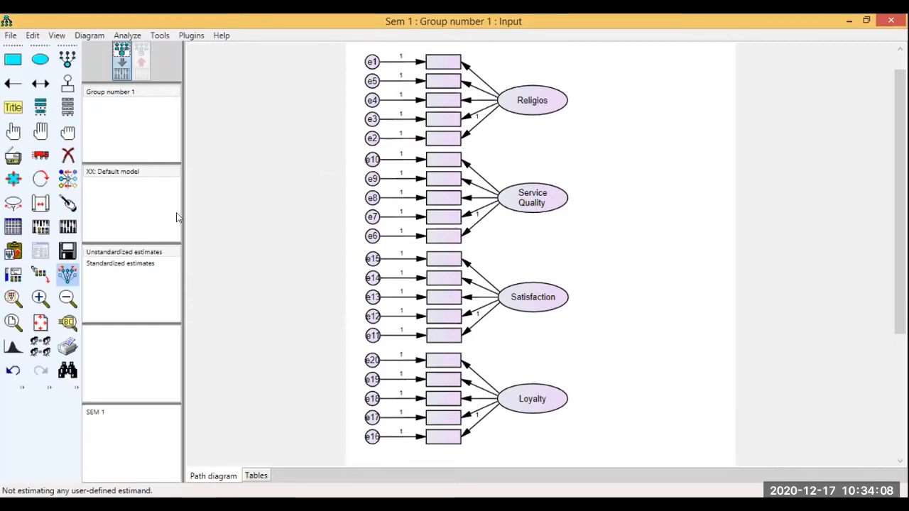
Load the Excel 8.0 file Kuesioner model fit as the data file for Group number 1.
click(340, 266)
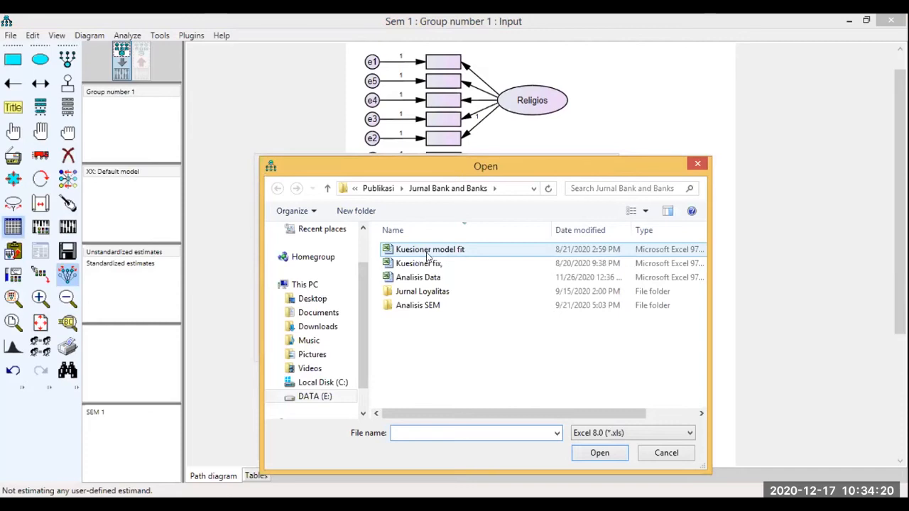
click(426, 250)
click(420, 263)
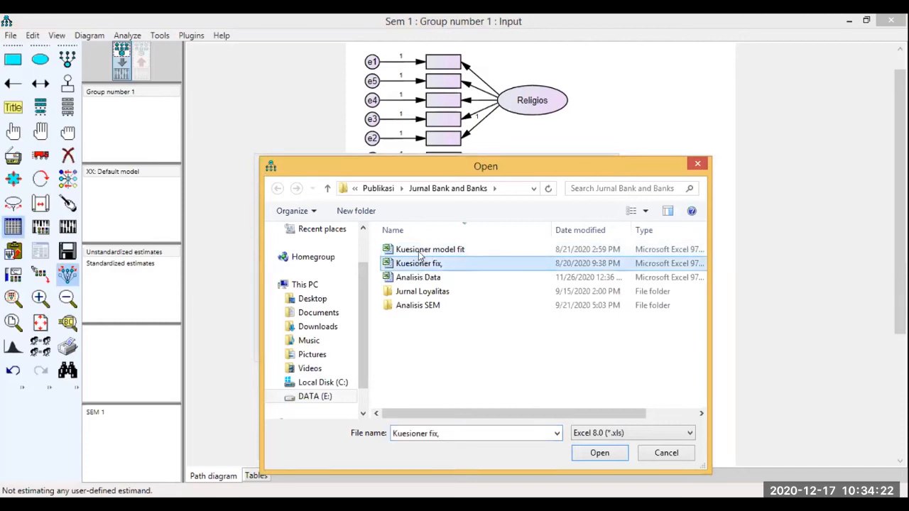
click(459, 249)
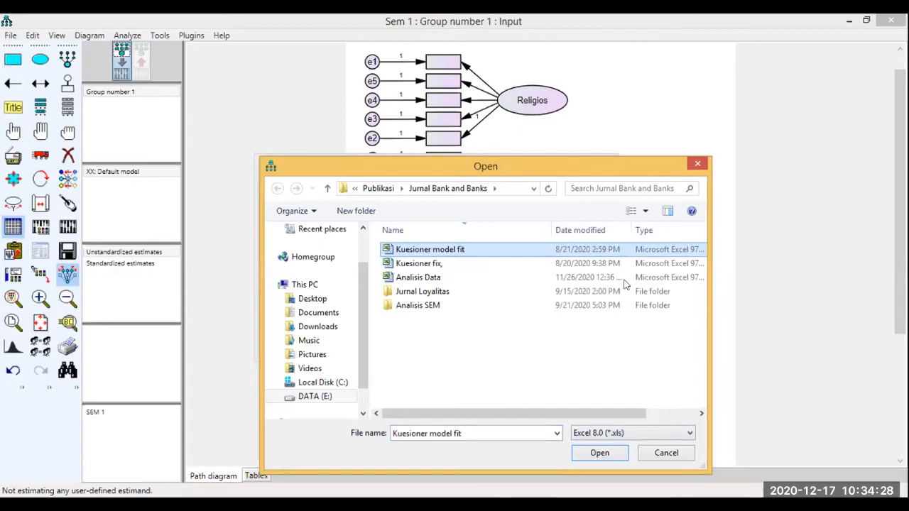
drag(604, 167, 582, 76)
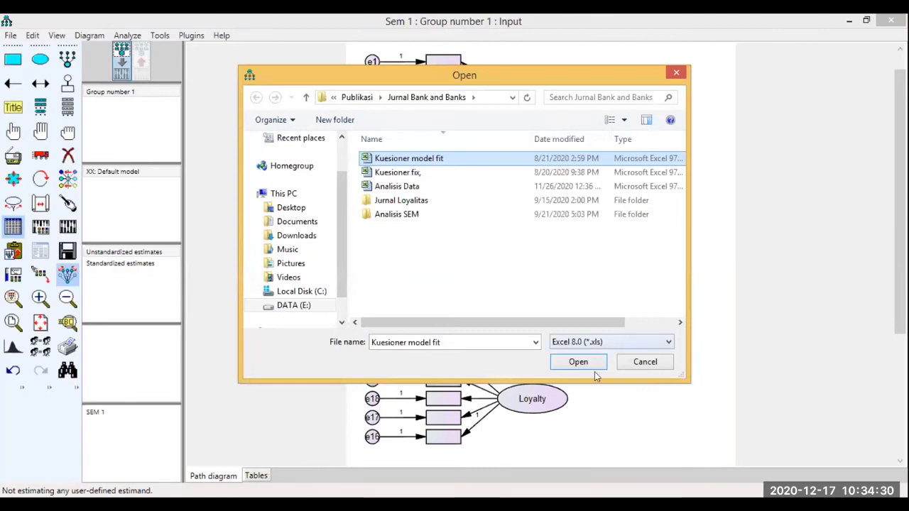
click(579, 341)
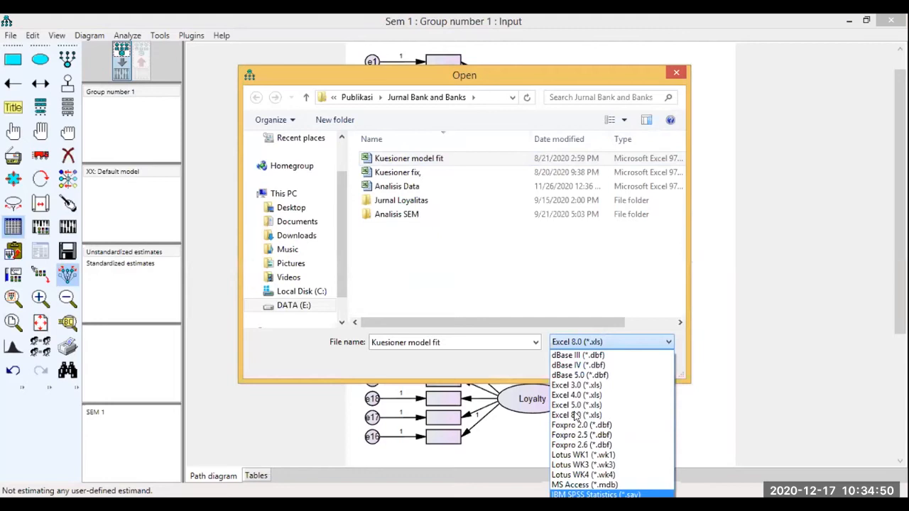
click(599, 324)
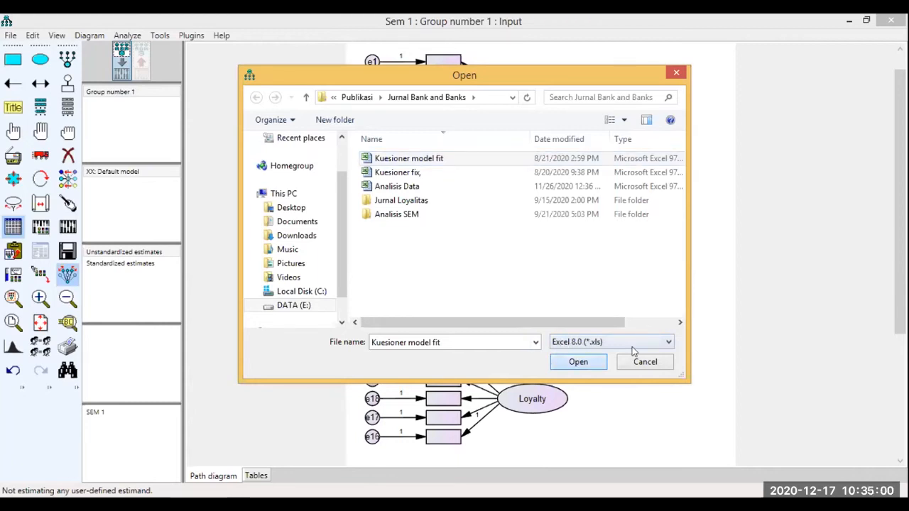
key(Escape)
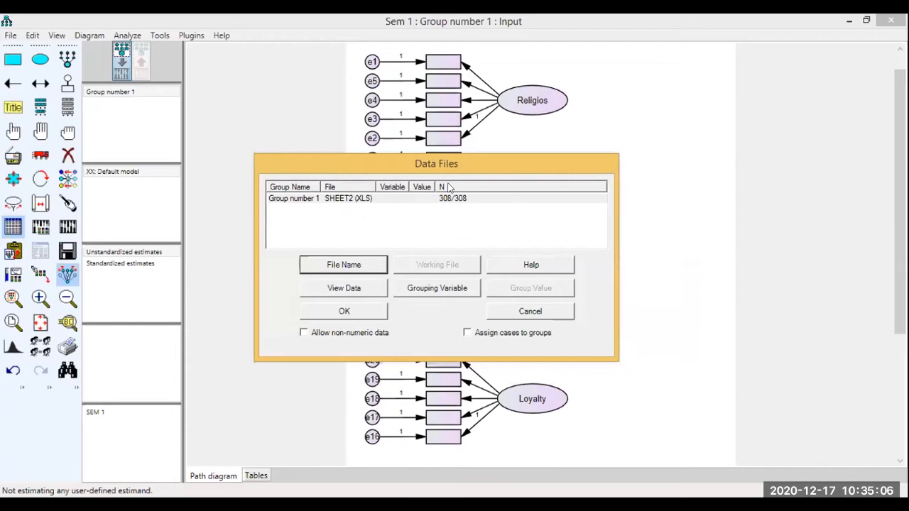
View the loaded data and examine its variable columns from RLG1 through the LYL variables.
click(352, 289)
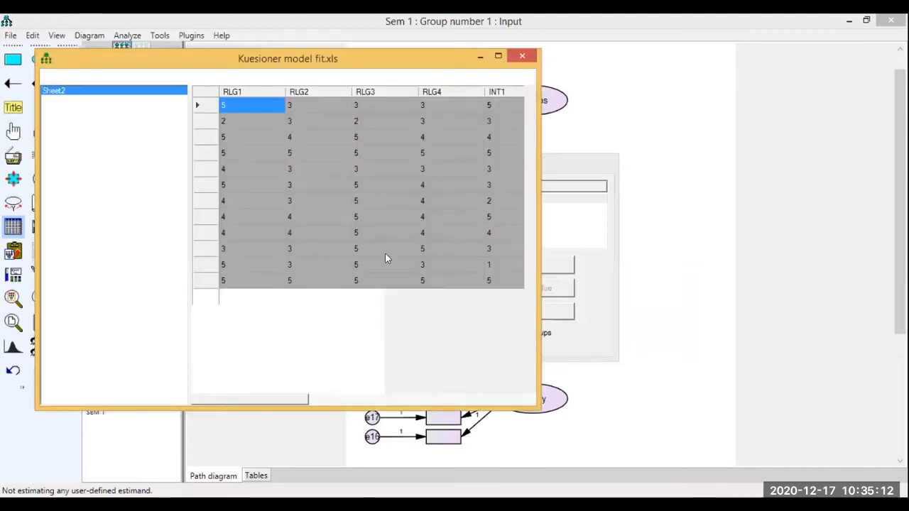
click(359, 400)
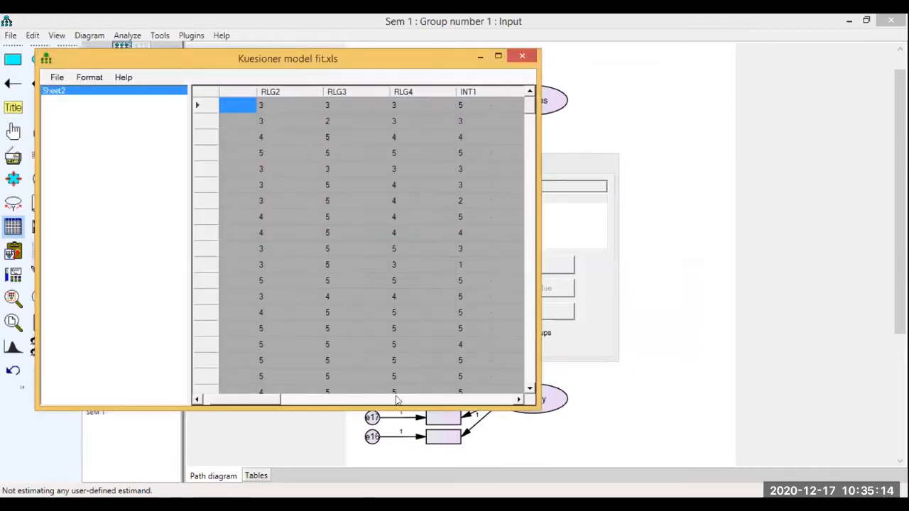
click(436, 400)
click(493, 399)
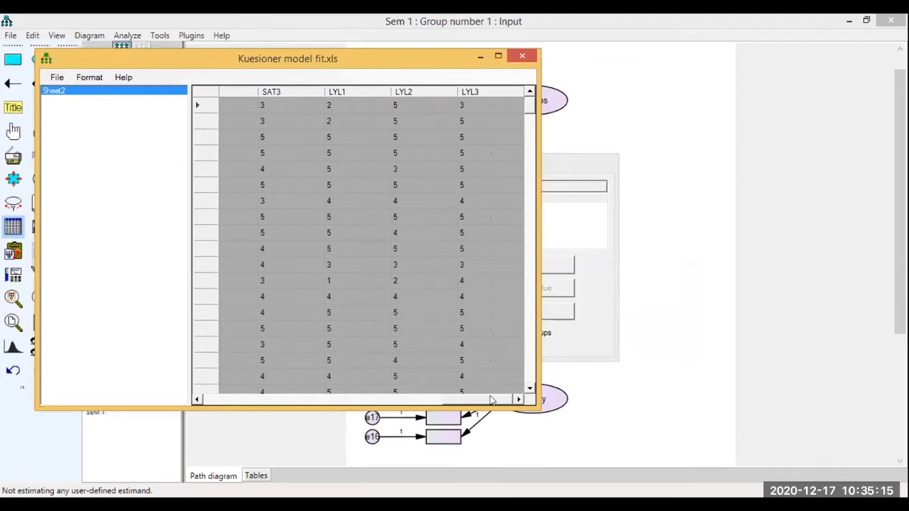
click(367, 399)
click(220, 400)
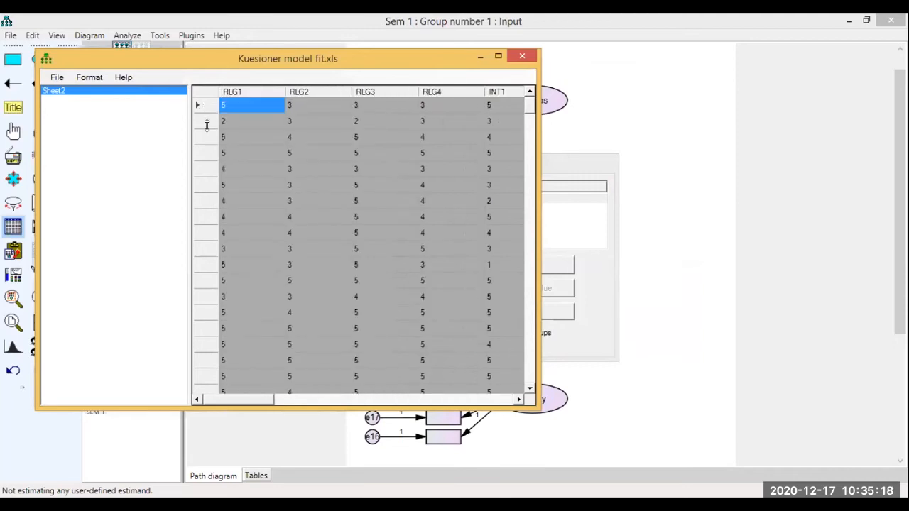
click(236, 97)
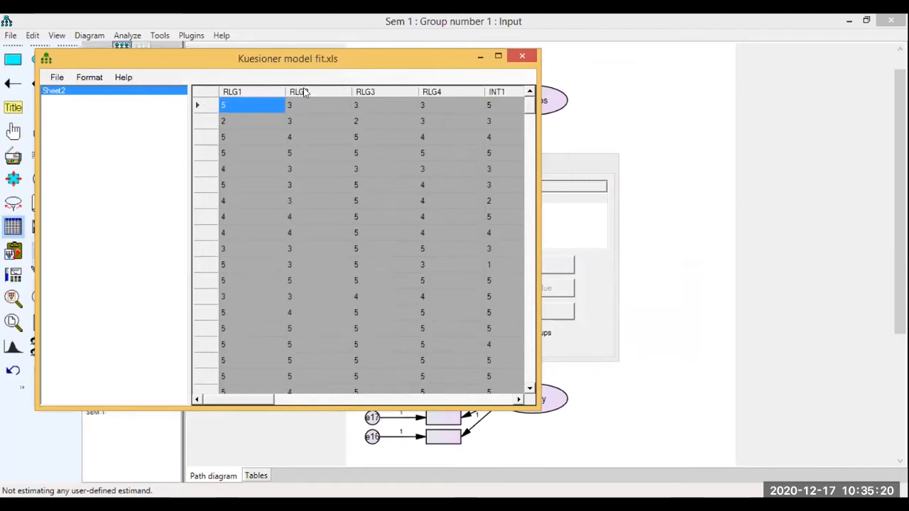
click(364, 94)
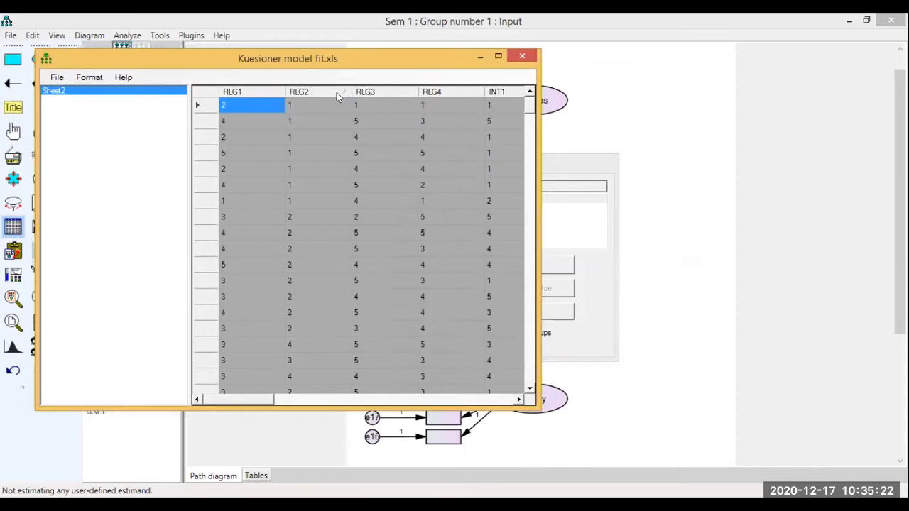
click(258, 93)
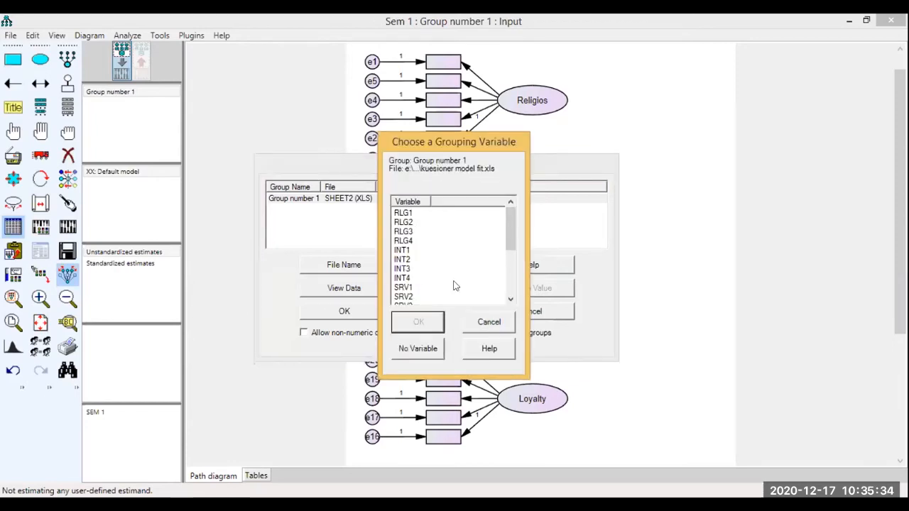
Check the list of possible grouping variables without choosing one and accept the data file assignment.
drag(509, 254, 511, 236)
drag(497, 189, 496, 188)
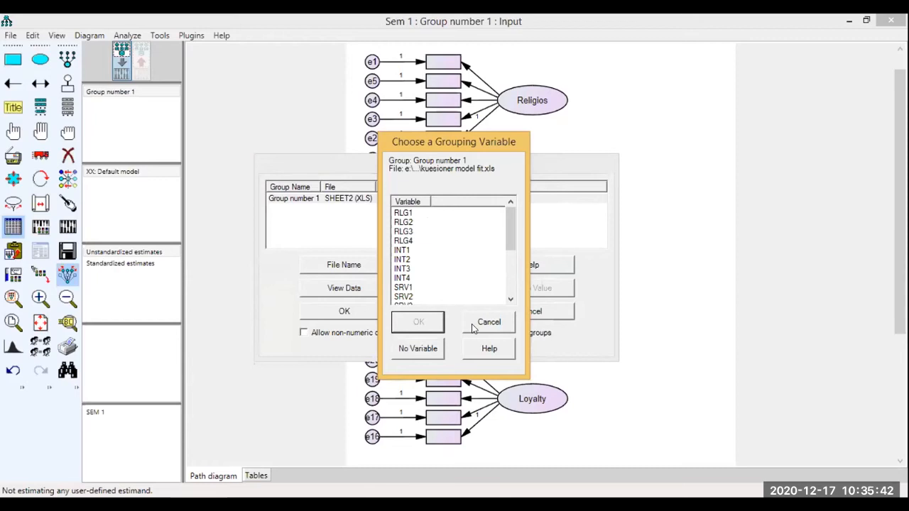
click(473, 328)
click(343, 314)
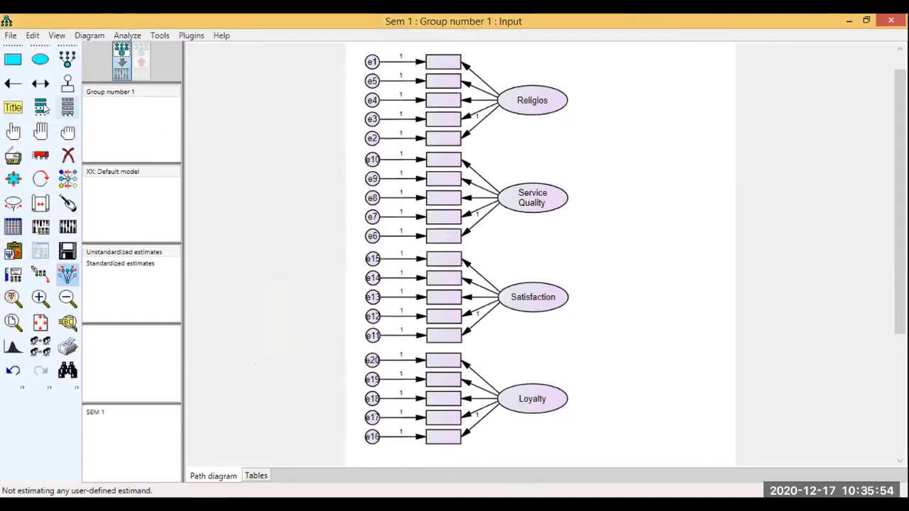
List the dataset variables and assign RLG1, RLG2, RLG3 and RLG4 to the upper four indicators of Religios in order.
click(42, 107)
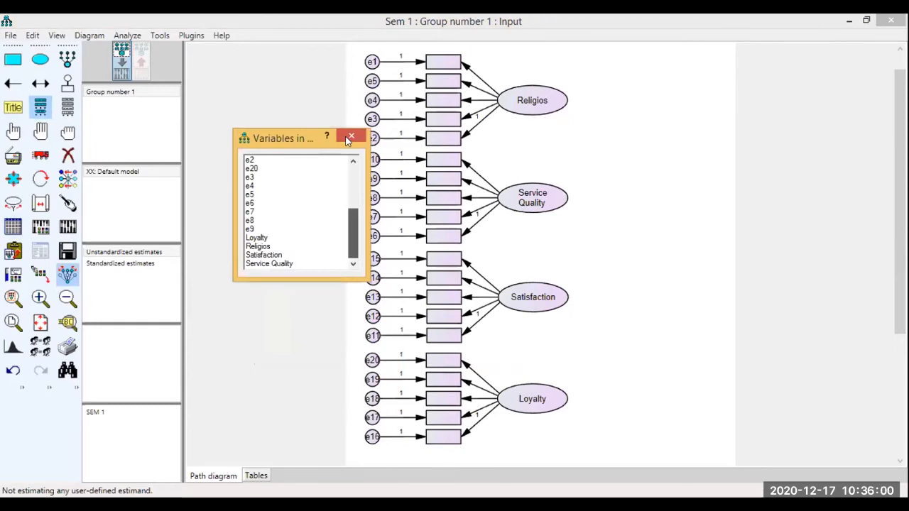
click(348, 138)
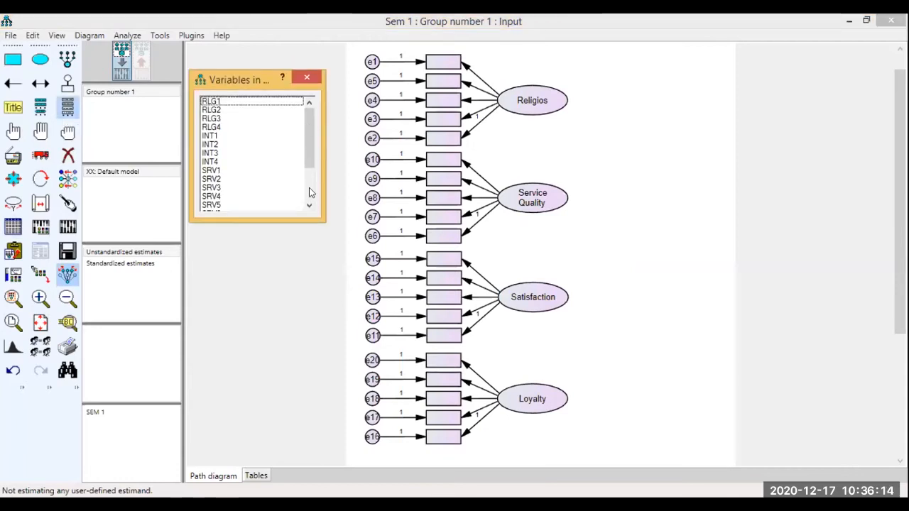
click(210, 103)
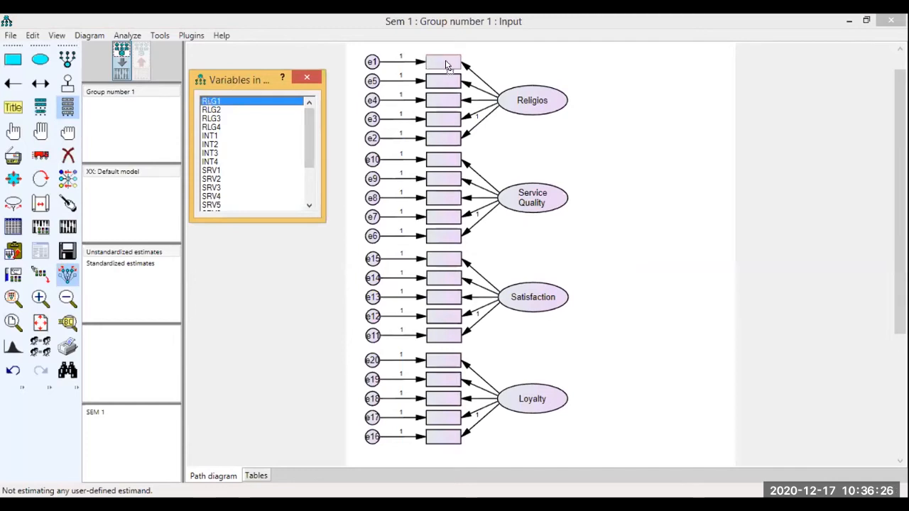
drag(447, 65, 447, 64)
click(210, 111)
drag(210, 113, 443, 81)
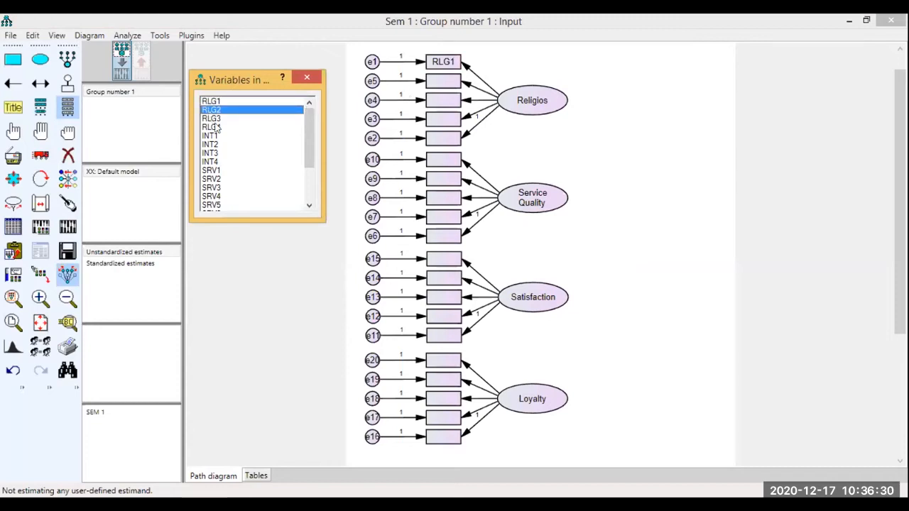
drag(211, 120, 442, 102)
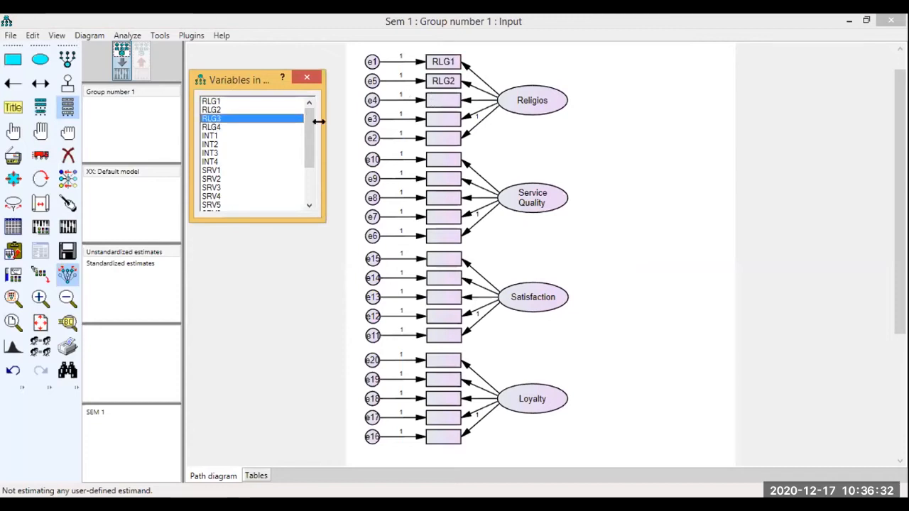
drag(214, 127, 442, 119)
Assign dataset variables INT1, INT2 and INT3 to the upper three indicators of Service Quality.
drag(210, 136, 387, 168)
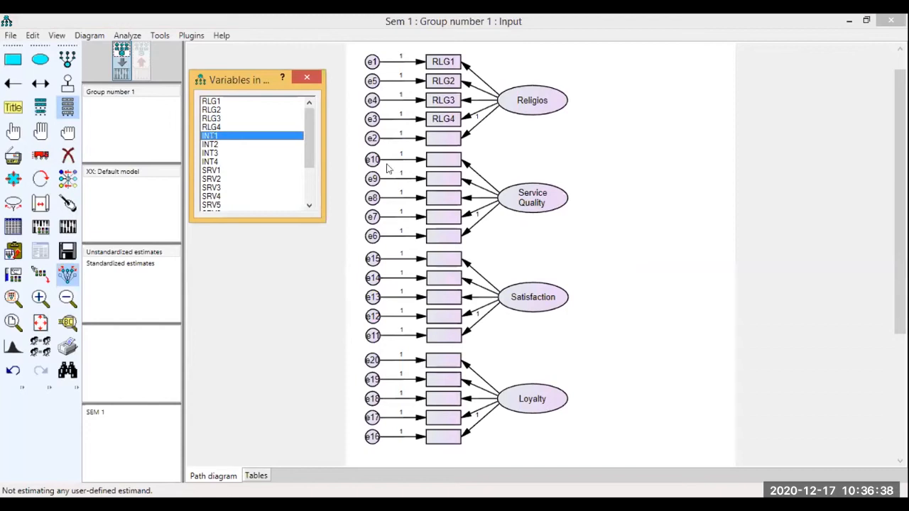
drag(207, 144, 449, 184)
drag(207, 154, 450, 198)
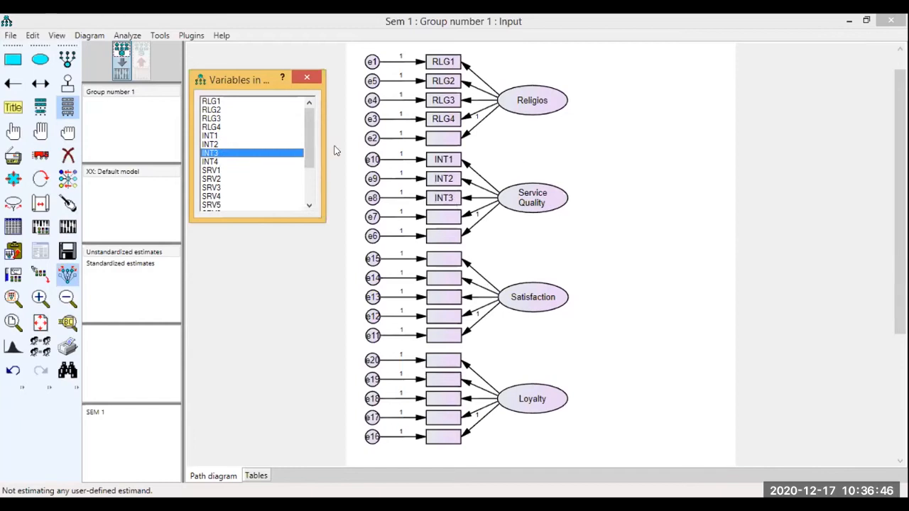
Assign dataset variables SRV1, SRV2, SRV3, SRV4 and SRV5 to the five Service Quality indicators in order.
drag(310, 157, 308, 178)
drag(211, 128, 438, 157)
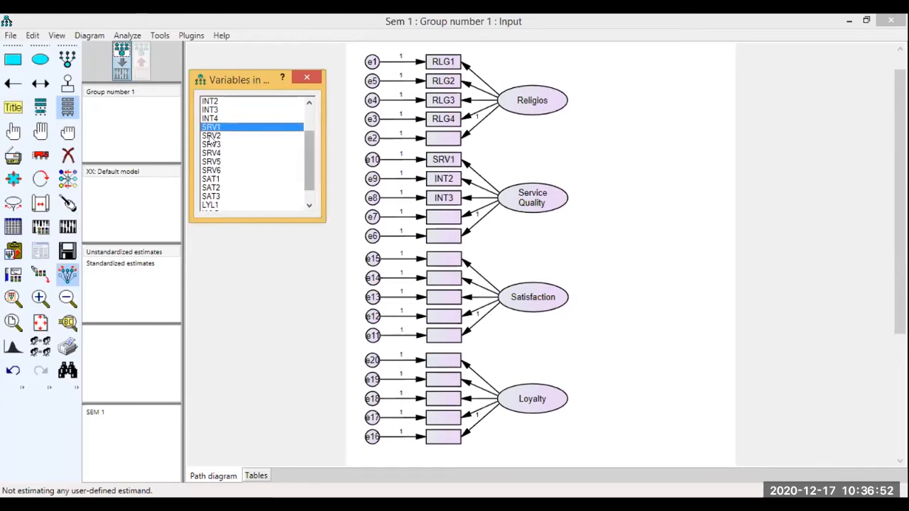
drag(211, 136, 442, 179)
drag(206, 145, 430, 201)
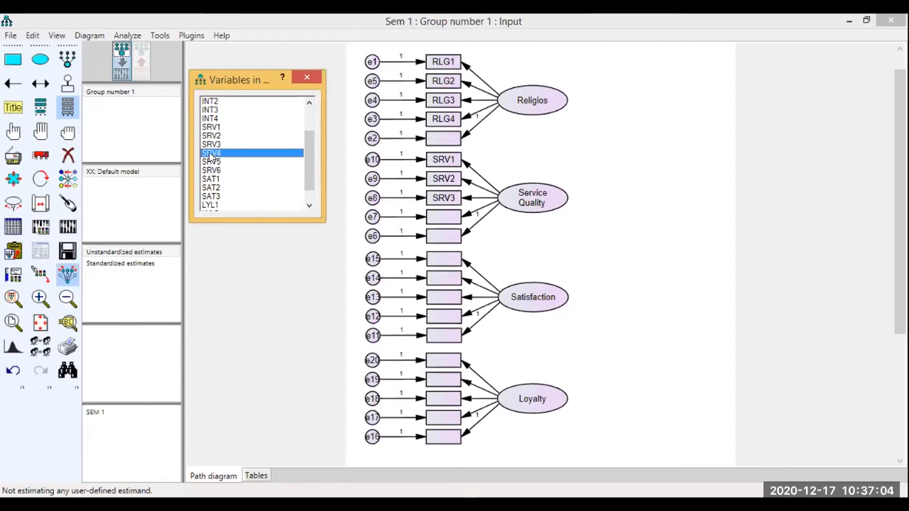
drag(432, 213, 433, 214)
drag(205, 163, 440, 235)
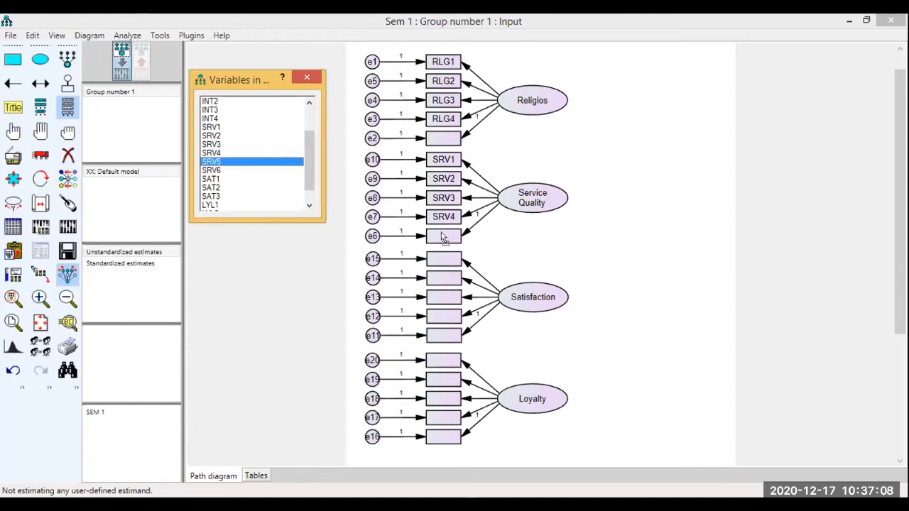
Assign SAT1, SAT2 and SAT3 to the upper three Satisfaction indicators, and LYL1, LYL2 and LYL3 to the upper three Loyalty indicators.
scroll(304, 168, down, 1)
click(205, 162)
drag(205, 162, 436, 258)
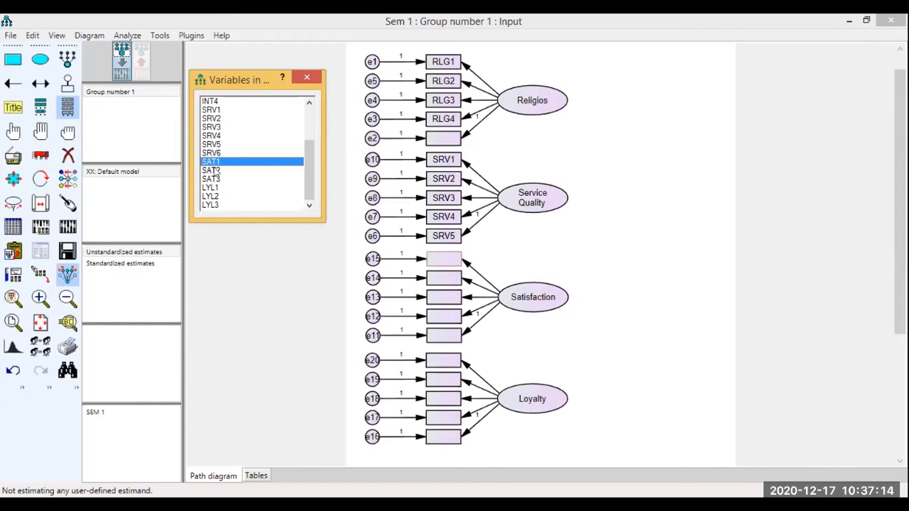
drag(211, 170, 448, 276)
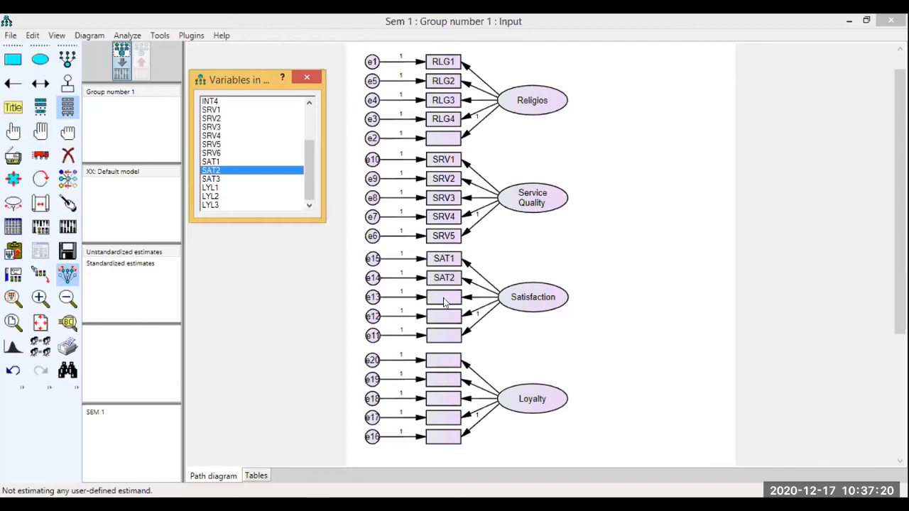
mouse_move(211, 179)
mouse_down()
mouse_move(444, 297)
mouse_move(210, 184)
mouse_up()
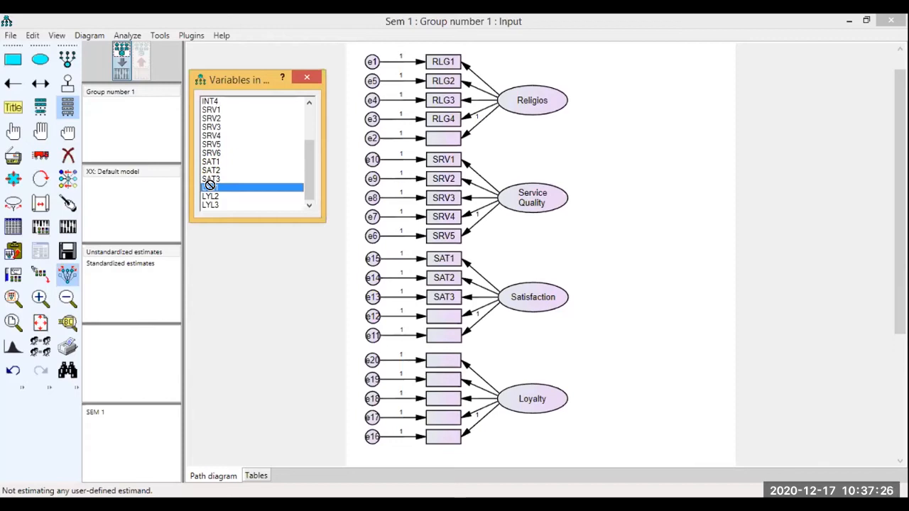
drag(210, 184, 441, 361)
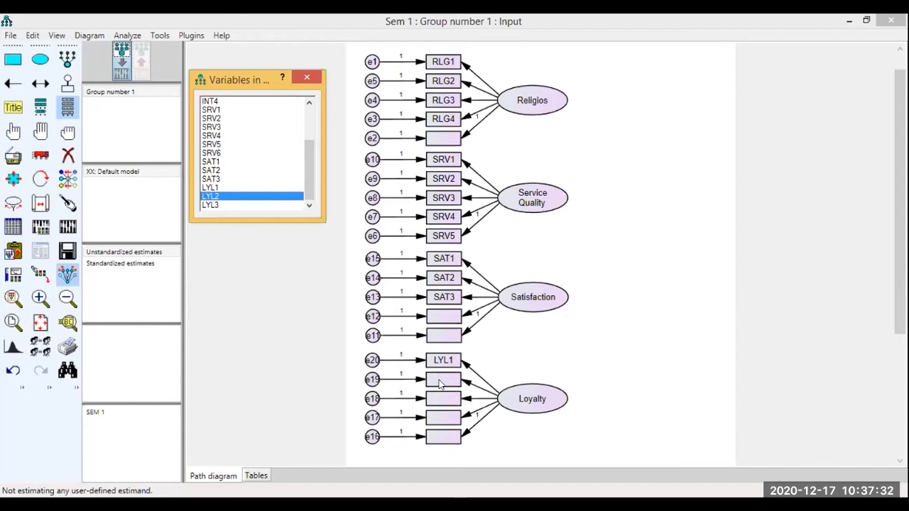
click(215, 206)
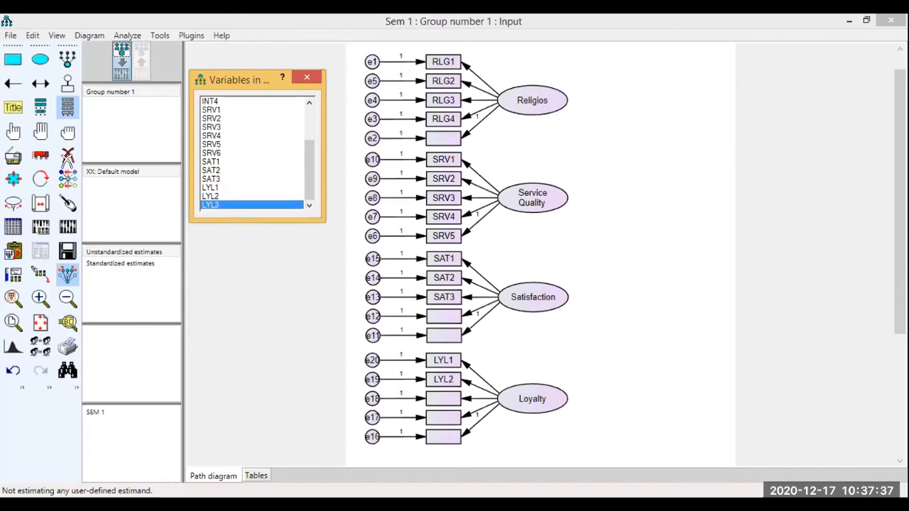
Erase the unnamed indicators of Religios, Satisfaction and Loyalty together with their error terms e2, e11, e12, e16 and e17.
click(67, 154)
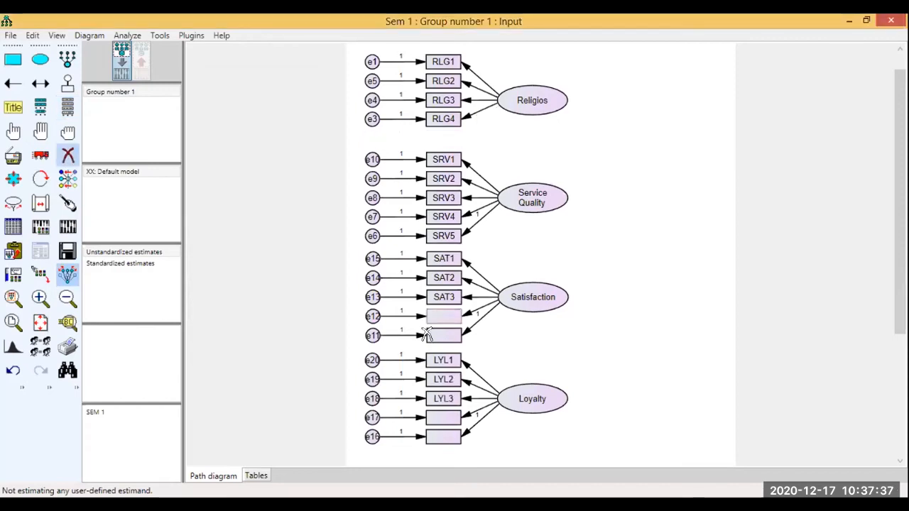
click(370, 336)
click(369, 322)
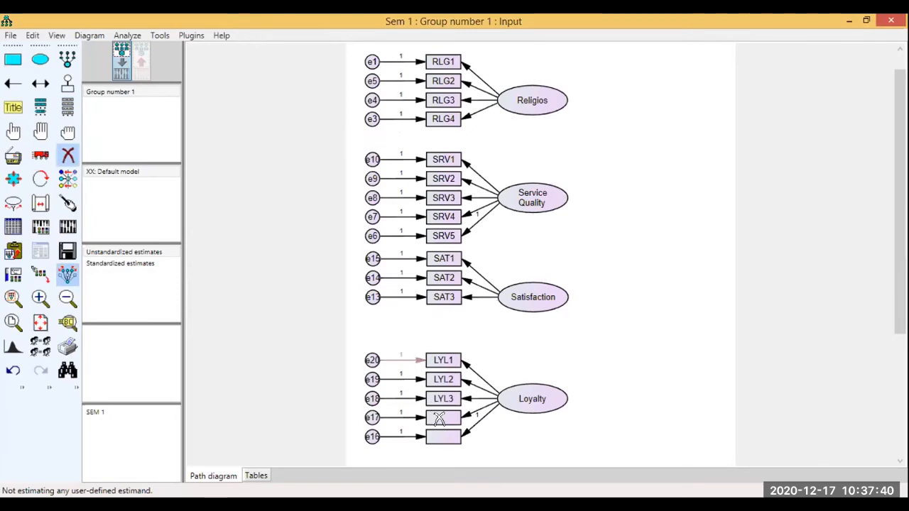
click(439, 419)
click(443, 435)
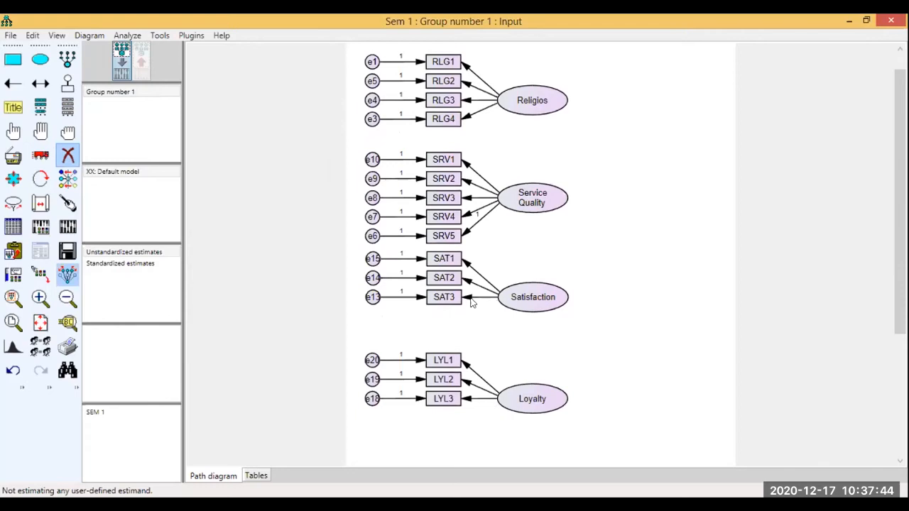
key(Escape)
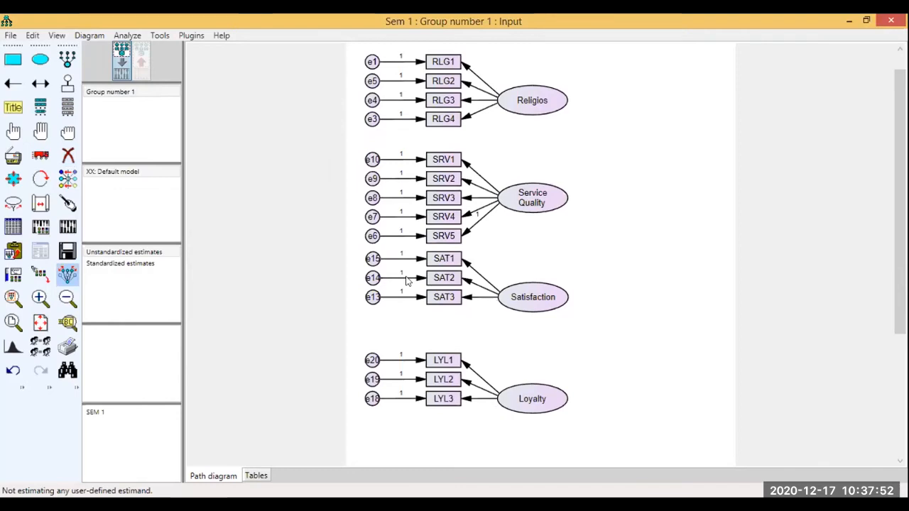
Set the regression weight to 1 on the paths from Satisfaction to SAT3, Religios to RLG4 and Loyalty to LYL3.
double_click(480, 296)
text(1)
click(524, 151)
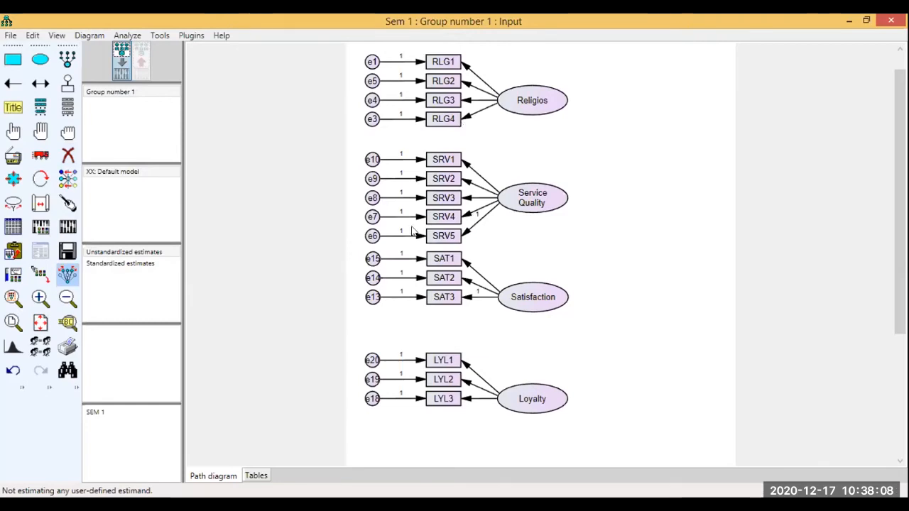
double_click(486, 181)
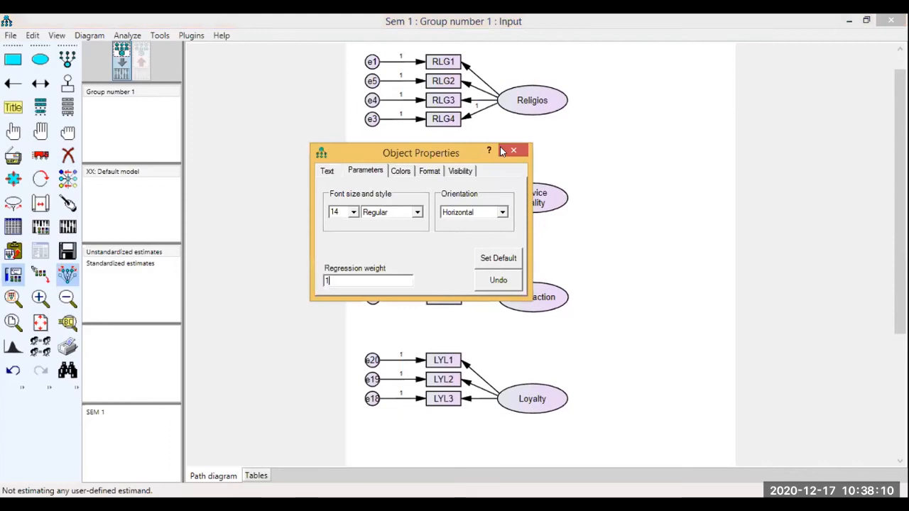
click(512, 150)
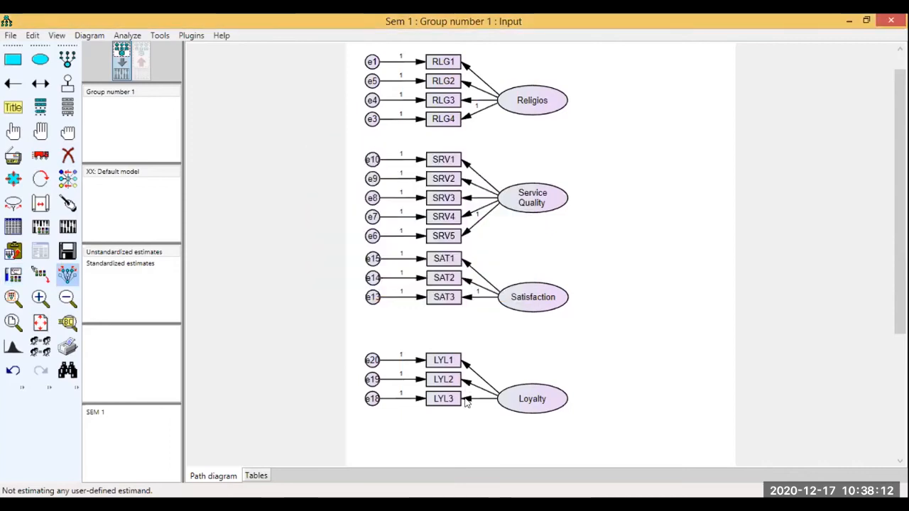
double_click(466, 400)
text(1)
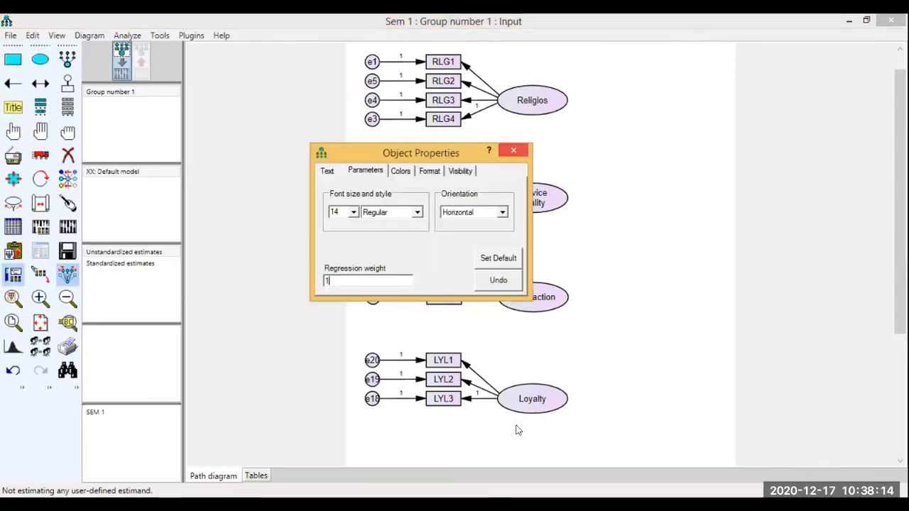
click(512, 150)
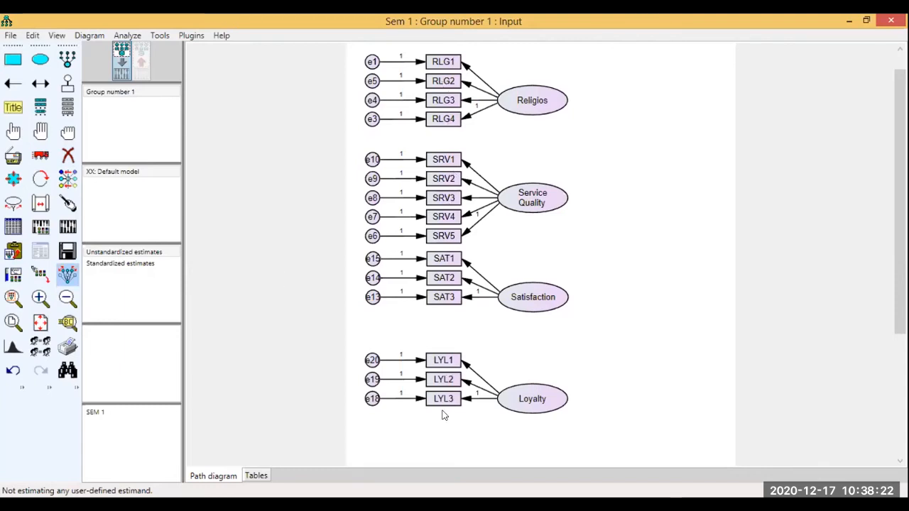
Move the Loyalty, Satisfaction and Religios ellipses up so each is vertically centred on its remaining indicators.
click(39, 160)
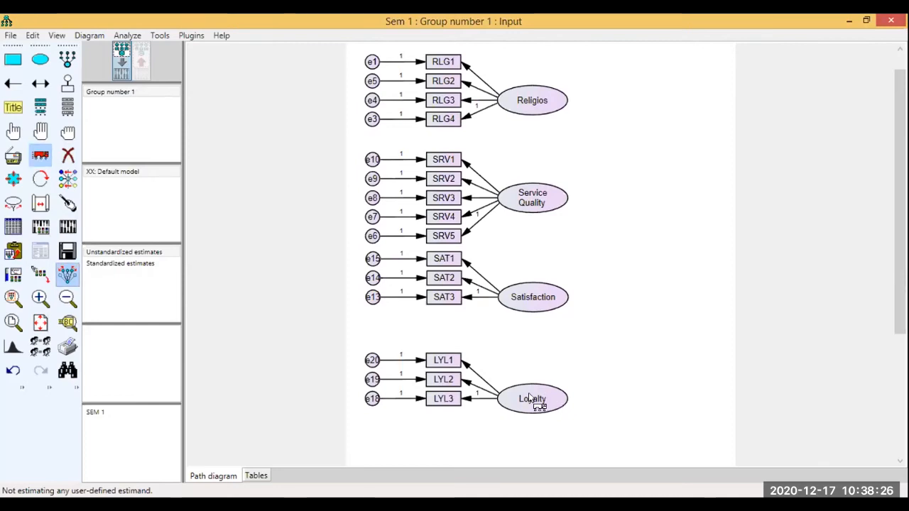
drag(527, 383, 529, 367)
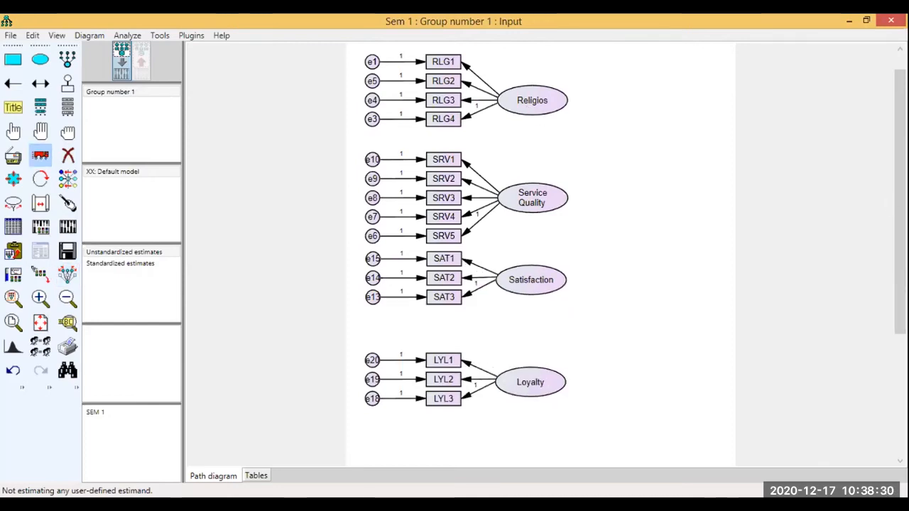
drag(535, 103, 532, 95)
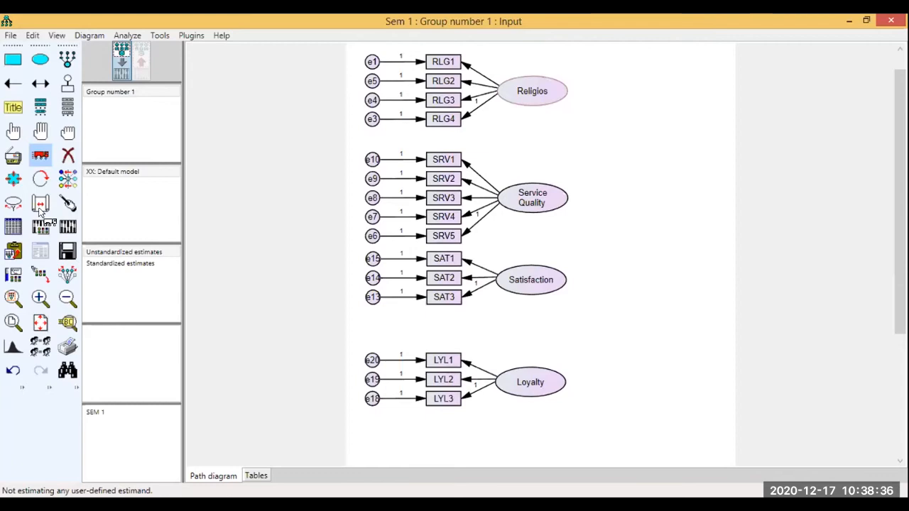
Preserve symmetries and move the Service Quality, Satisfaction and Loyalty constructs up with their indicators to close the gaps between groups.
click(67, 274)
drag(531, 198, 529, 187)
drag(520, 272, 517, 265)
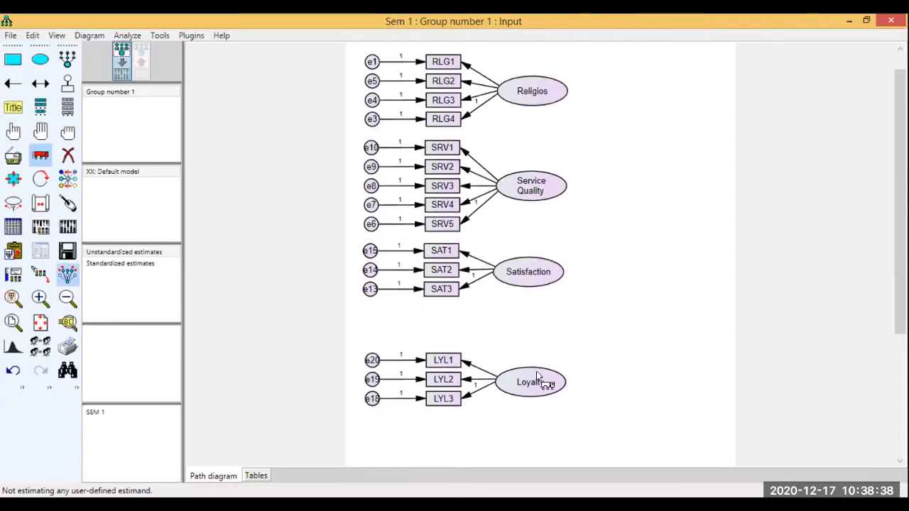
drag(535, 374, 533, 333)
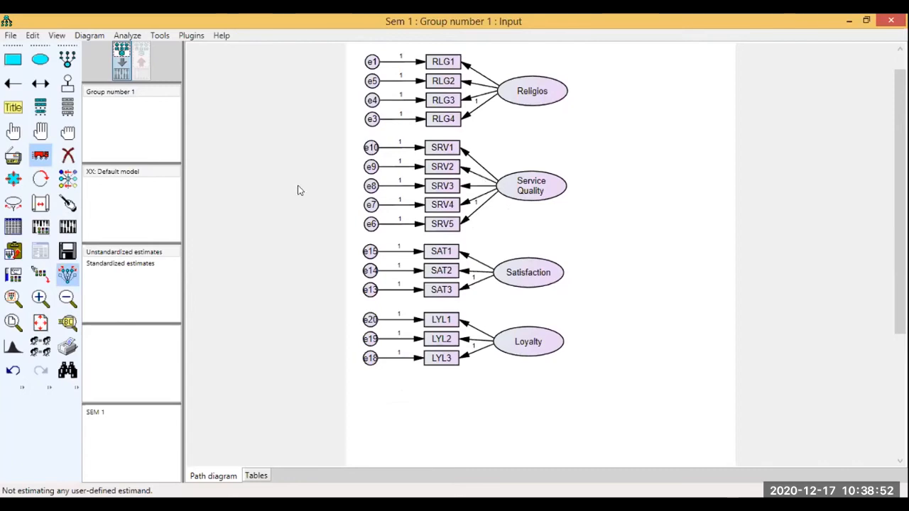
Draw double-headed covariance arrows between every pair of Religios, Service Quality, Satisfaction and Loyalty.
click(42, 85)
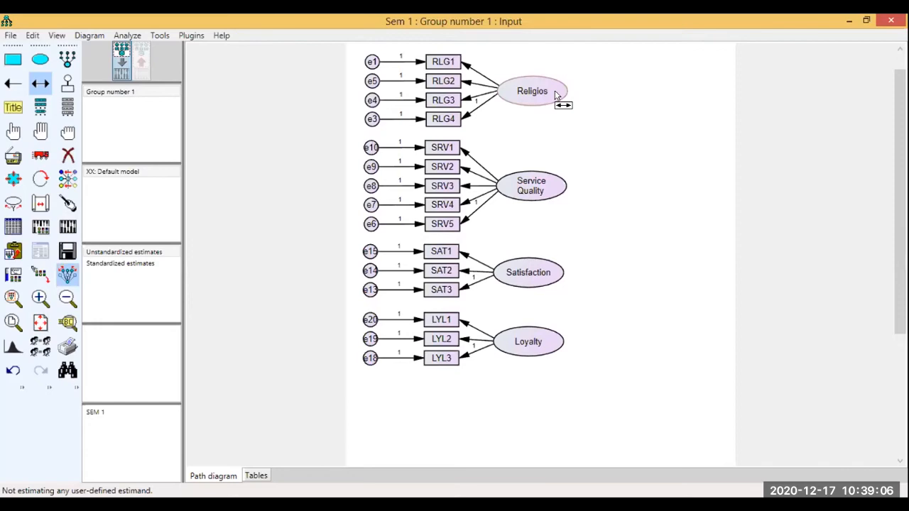
mouse_move(557, 96)
mouse_down()
mouse_move(558, 186)
mouse_move(622, 206)
mouse_move(558, 186)
mouse_move(568, 284)
mouse_move(546, 282)
mouse_move(547, 342)
mouse_up()
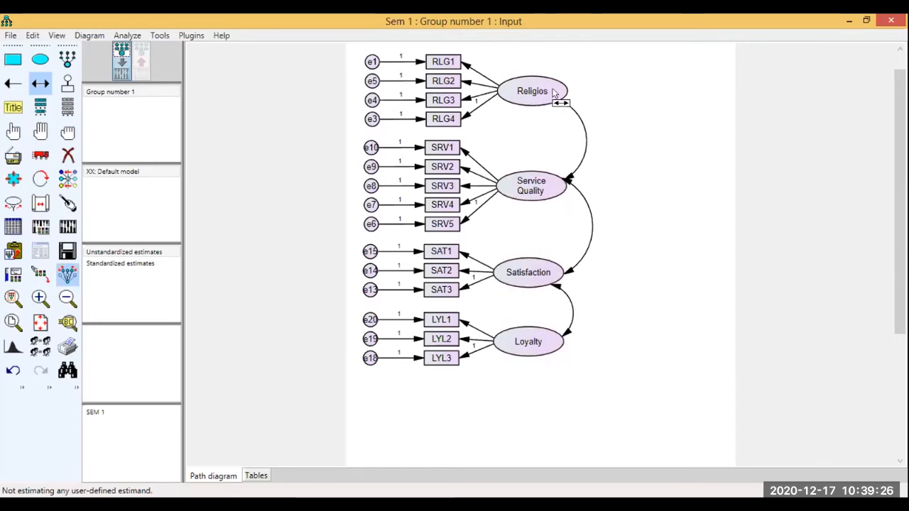
drag(602, 113, 563, 244)
drag(545, 89, 546, 88)
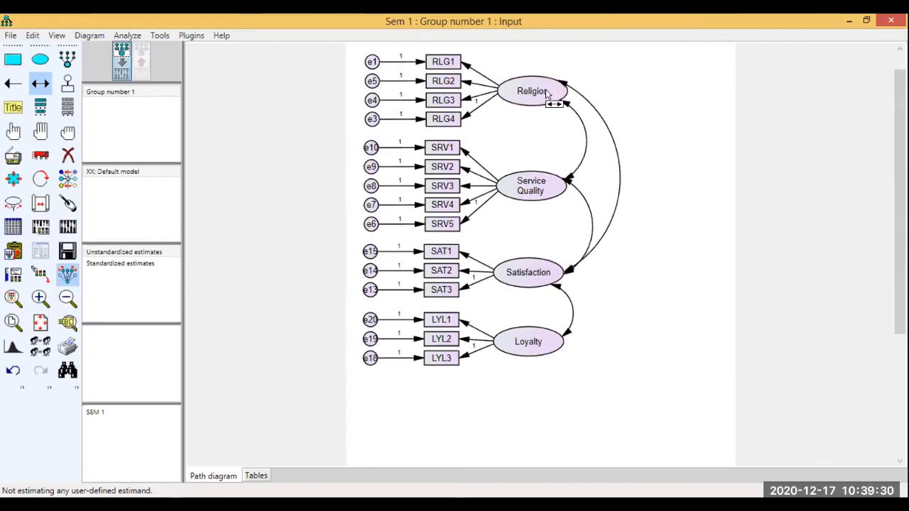
drag(556, 346, 556, 346)
drag(561, 184, 564, 259)
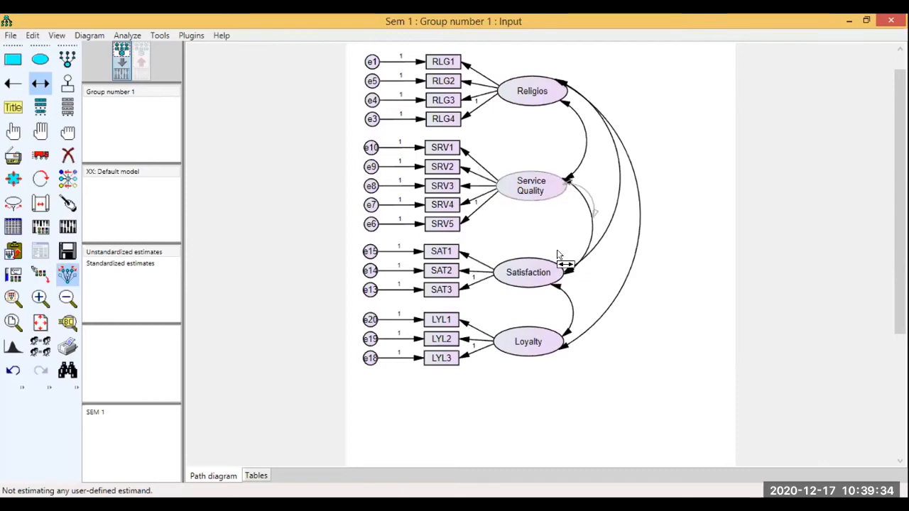
drag(582, 198, 561, 273)
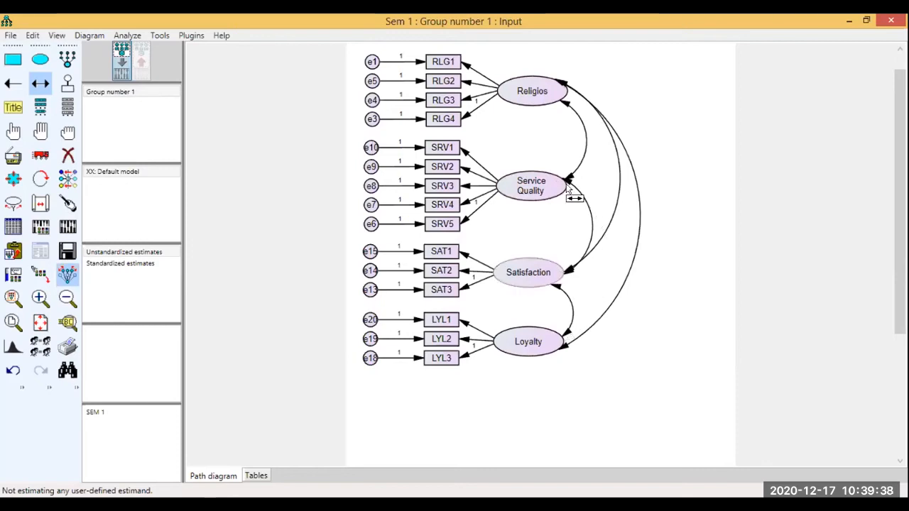
drag(574, 198, 575, 341)
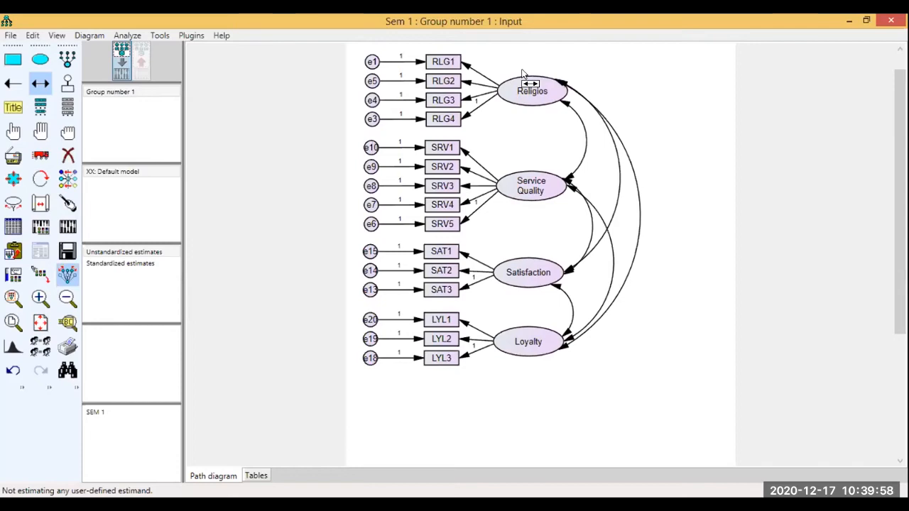
Erase all the covariance arrows between the four latent variables.
click(572, 88)
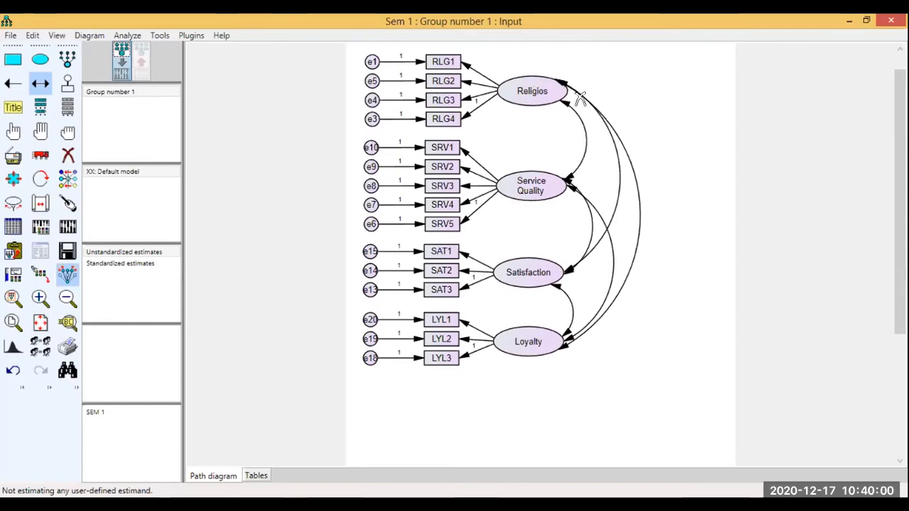
click(580, 102)
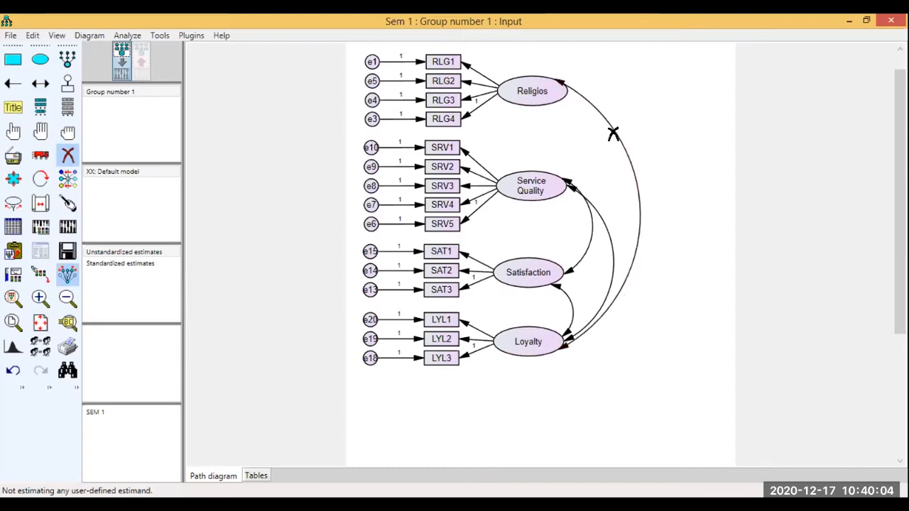
click(564, 181)
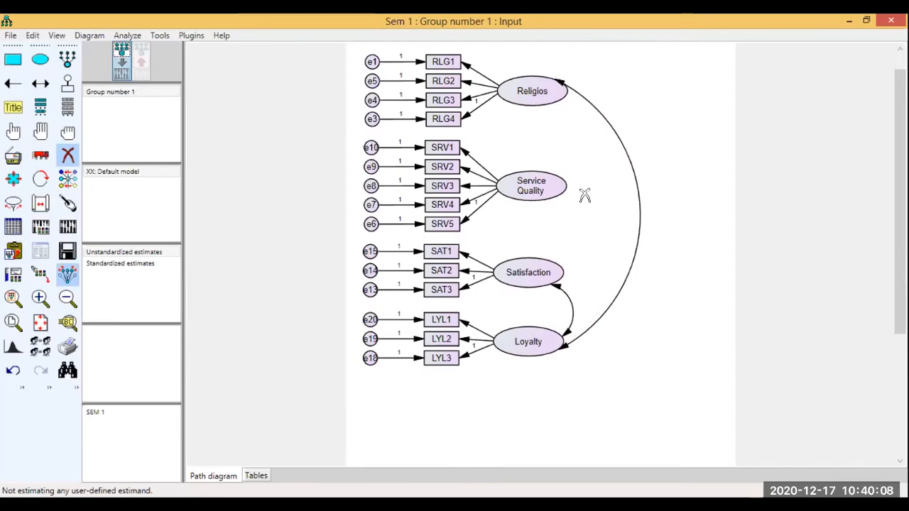
click(565, 330)
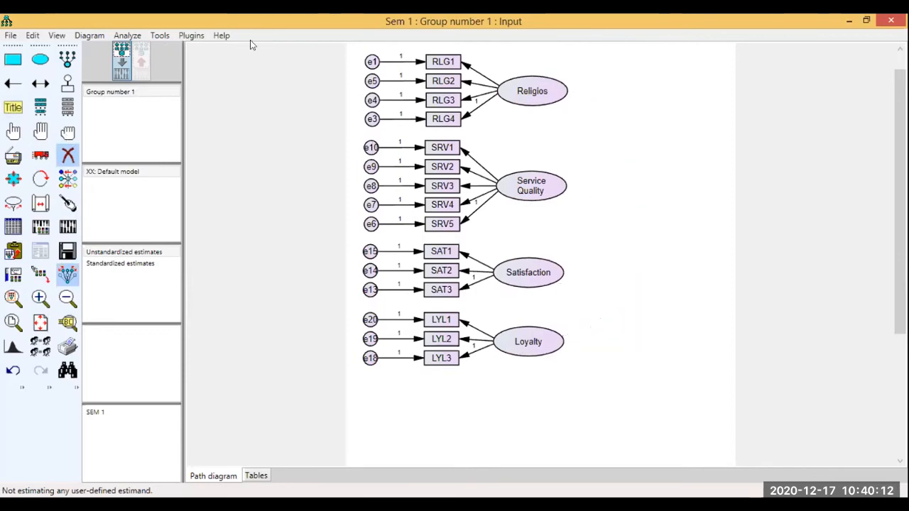
Select the Religios, Service Quality, Satisfaction and Loyalty ellipses and connect every pair with the Draw Covariances plugin.
click(222, 36)
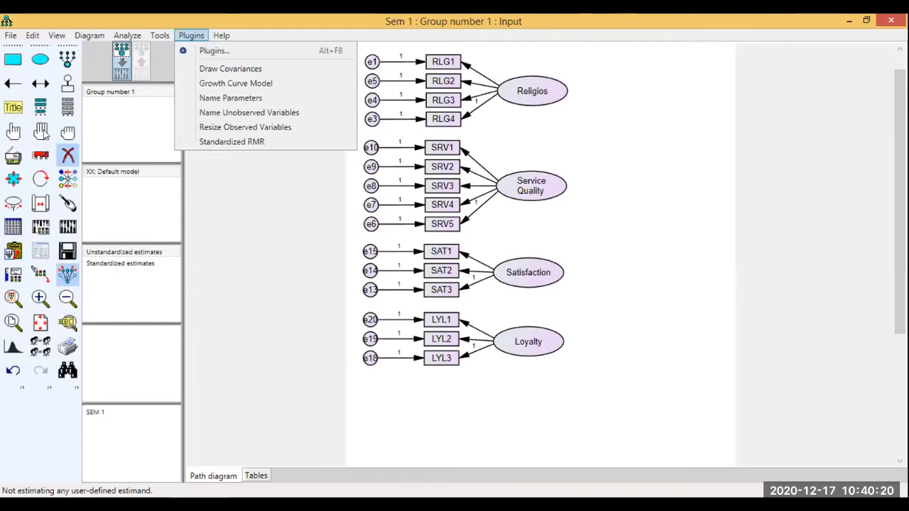
click(9, 137)
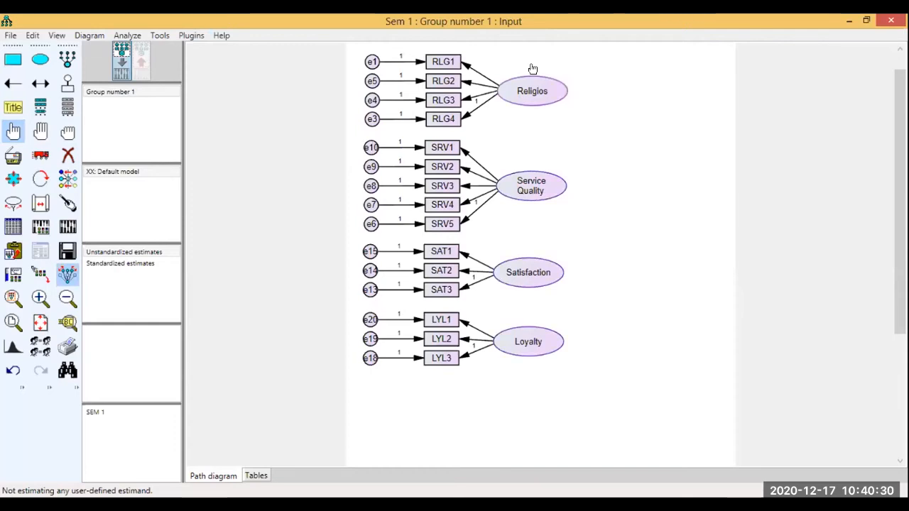
click(220, 86)
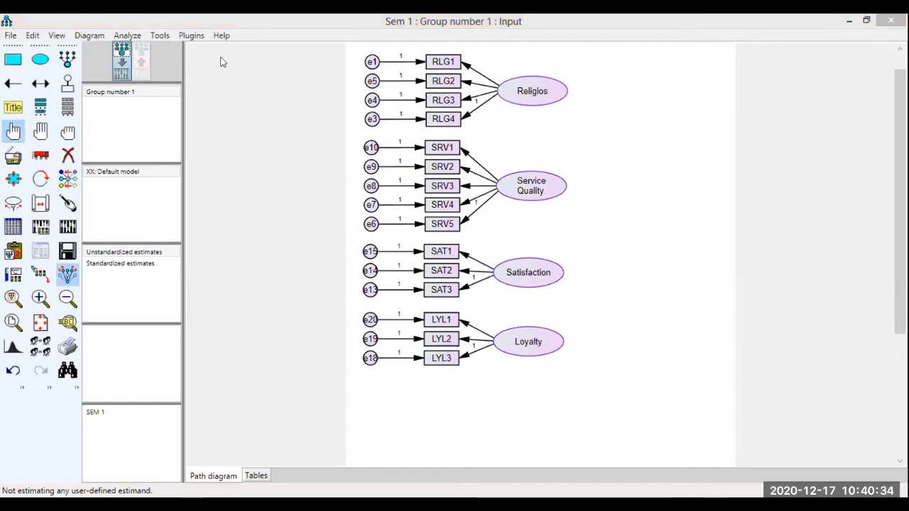
click(191, 35)
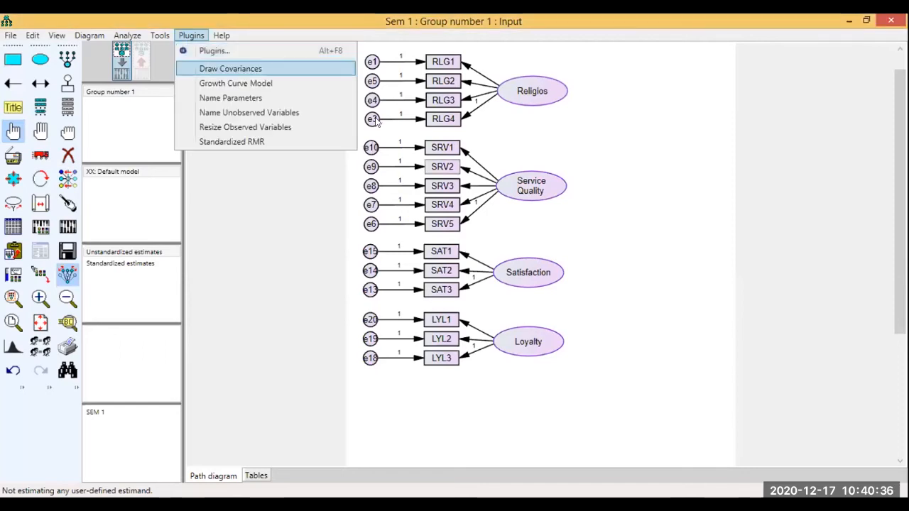
key(Return)
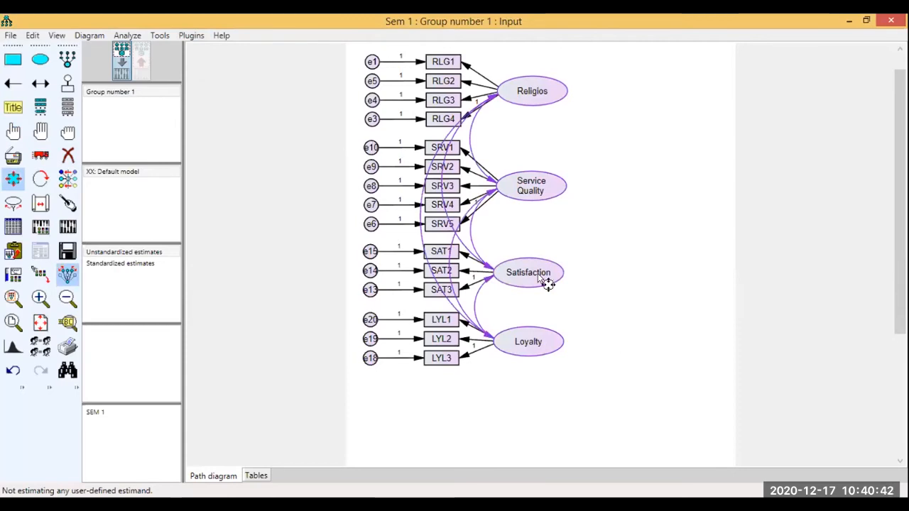
Rotate the indicators of all four latent variables to the right of their ellipses, opposite the covariance arrows.
click(41, 179)
click(523, 91)
click(523, 91)
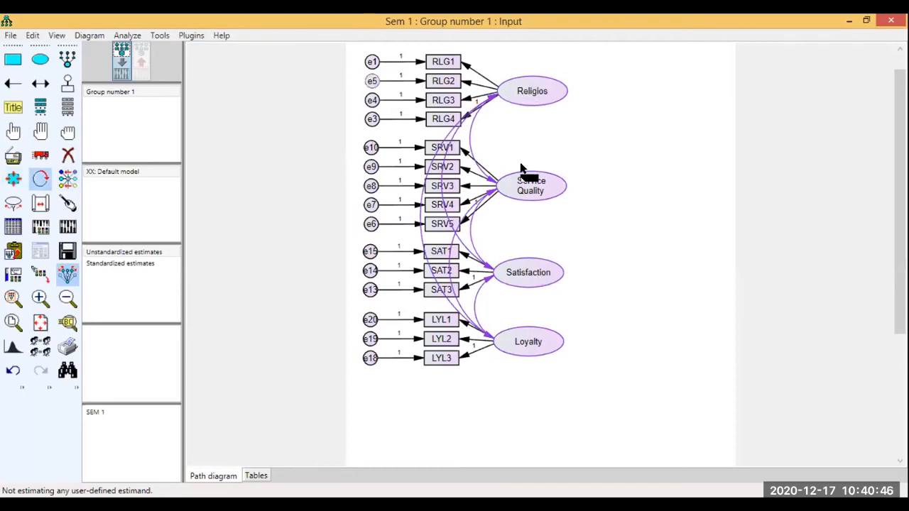
click(520, 191)
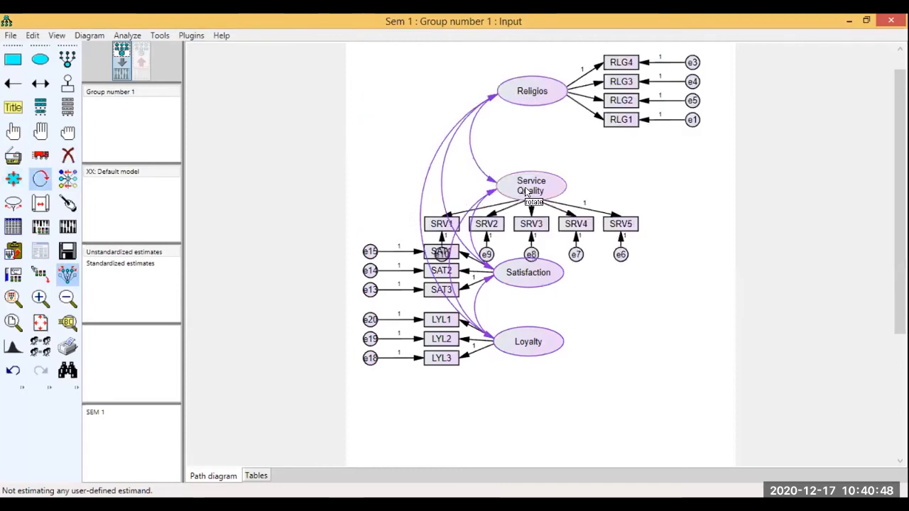
click(525, 187)
click(532, 277)
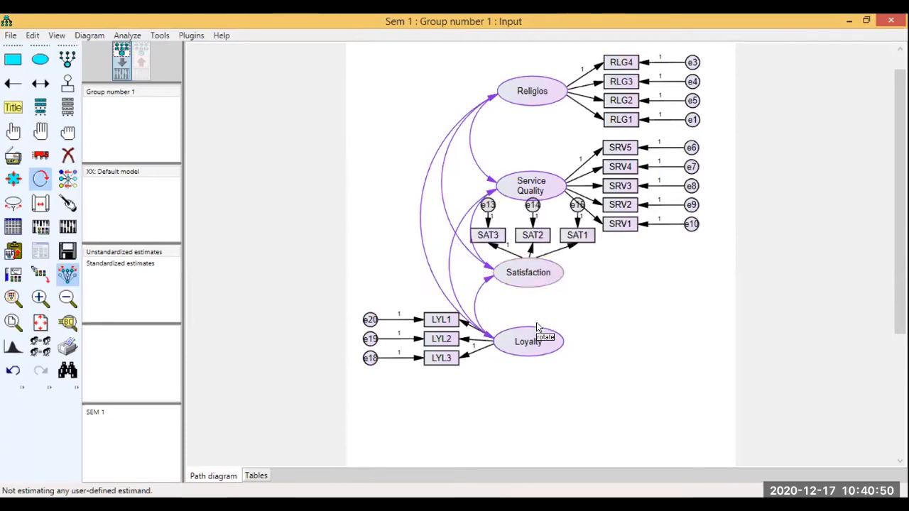
click(535, 282)
click(536, 328)
click(536, 328)
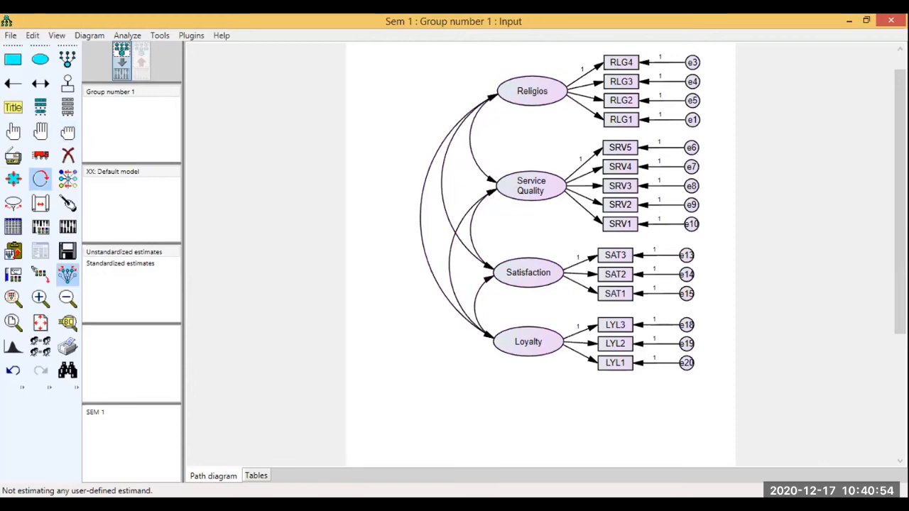
scroll(714, 177, up, 1)
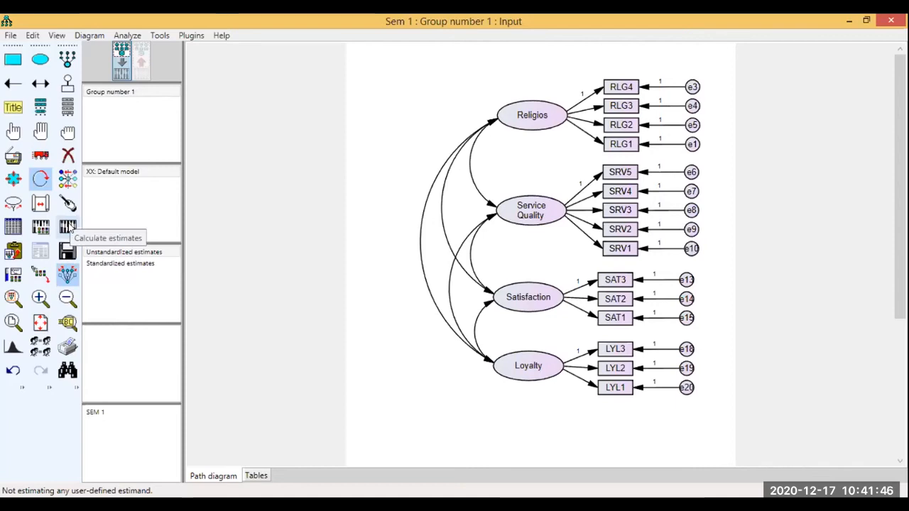
Open Analysis Properties and examine the Estimation, Numerical, Random # and Bias settings.
click(128, 36)
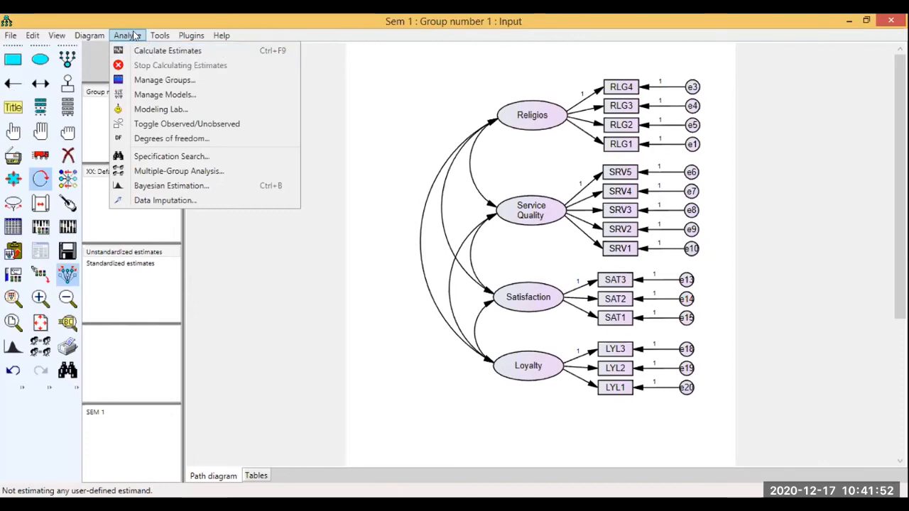
click(65, 227)
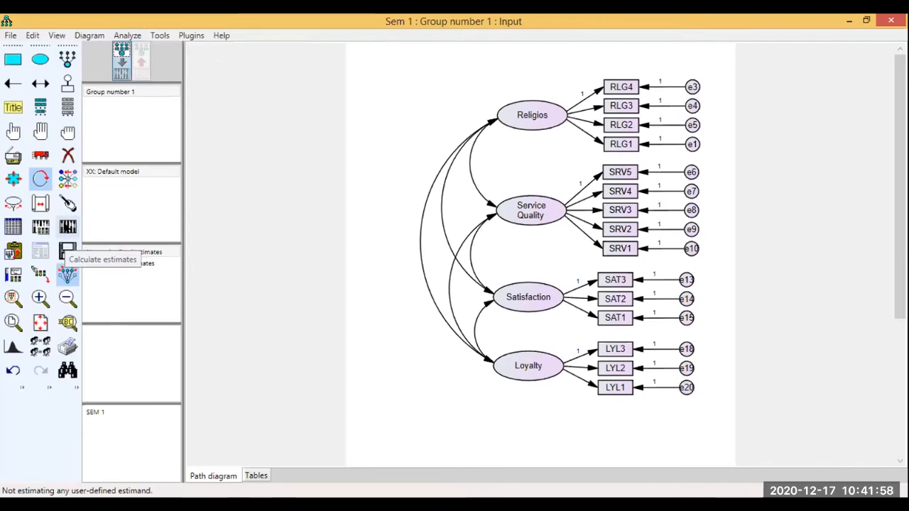
click(40, 235)
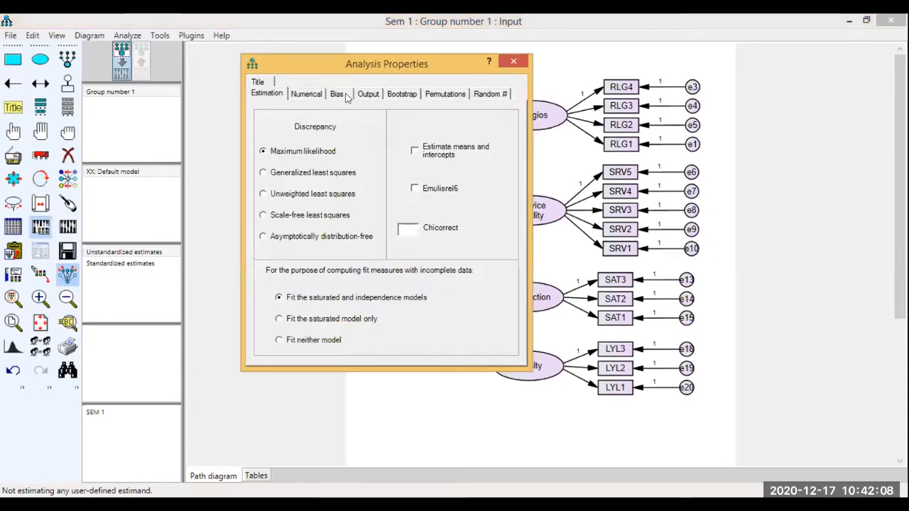
click(305, 93)
click(270, 96)
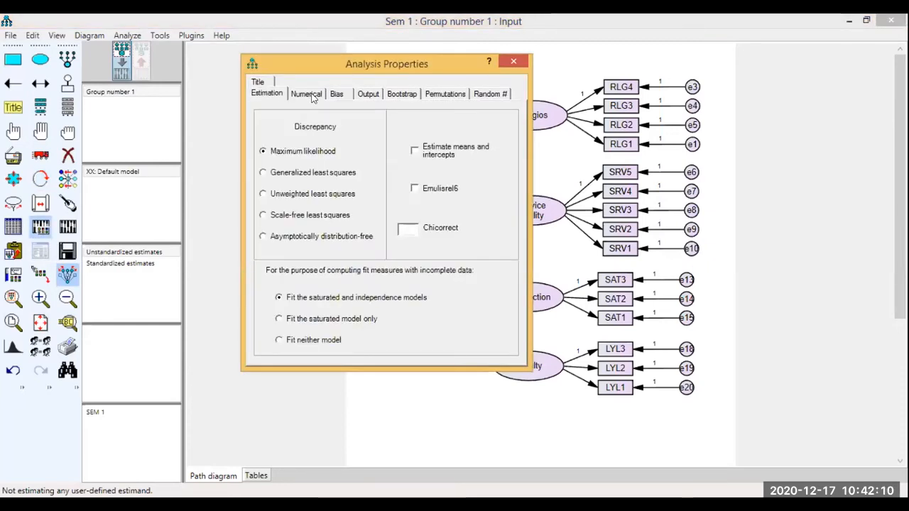
click(313, 98)
click(445, 96)
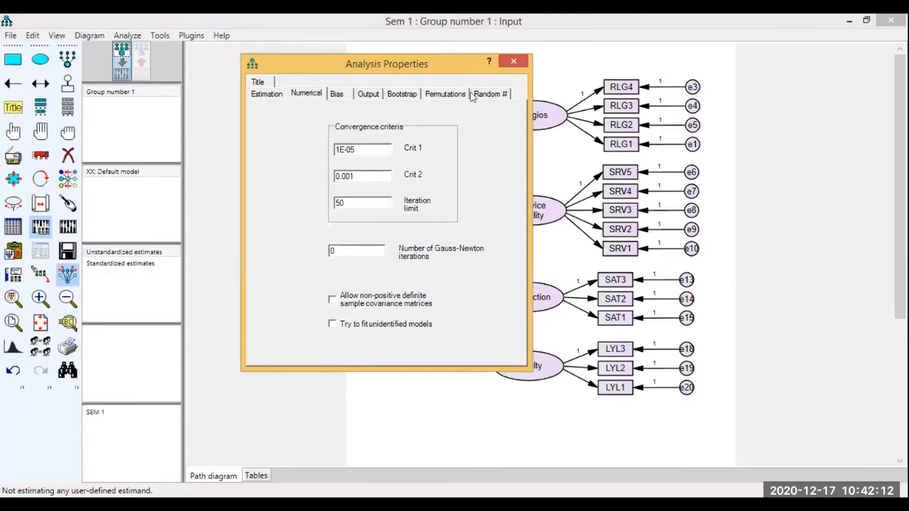
click(475, 94)
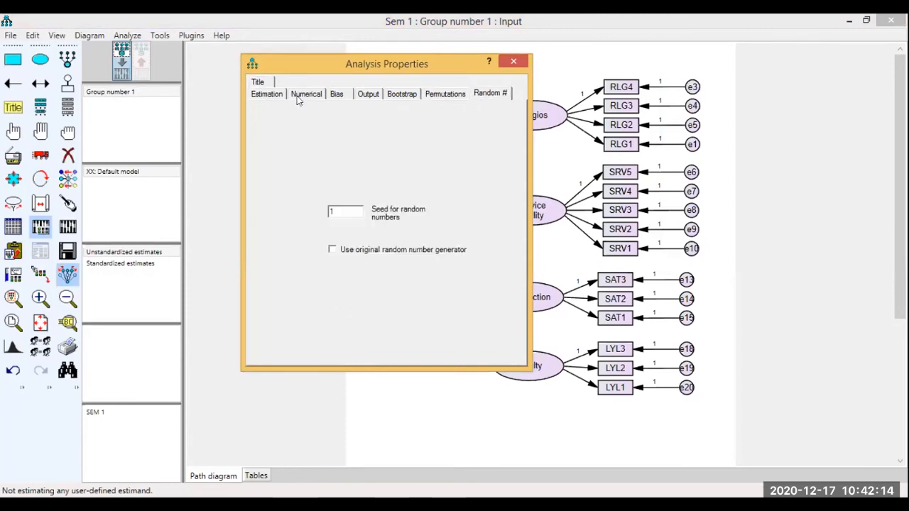
click(275, 95)
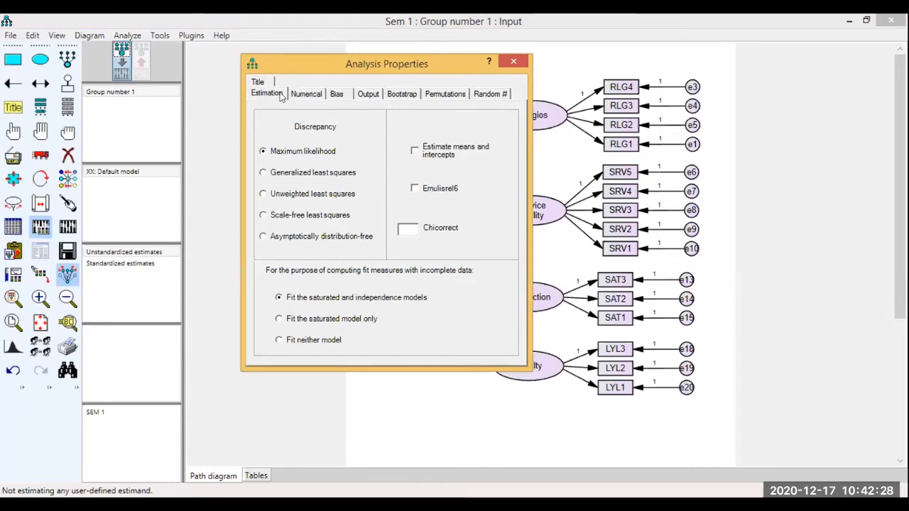
click(310, 95)
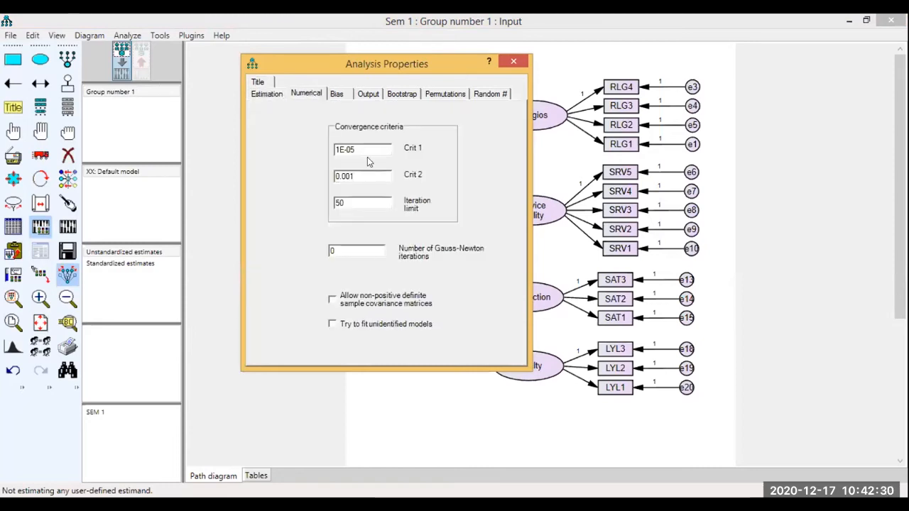
click(336, 94)
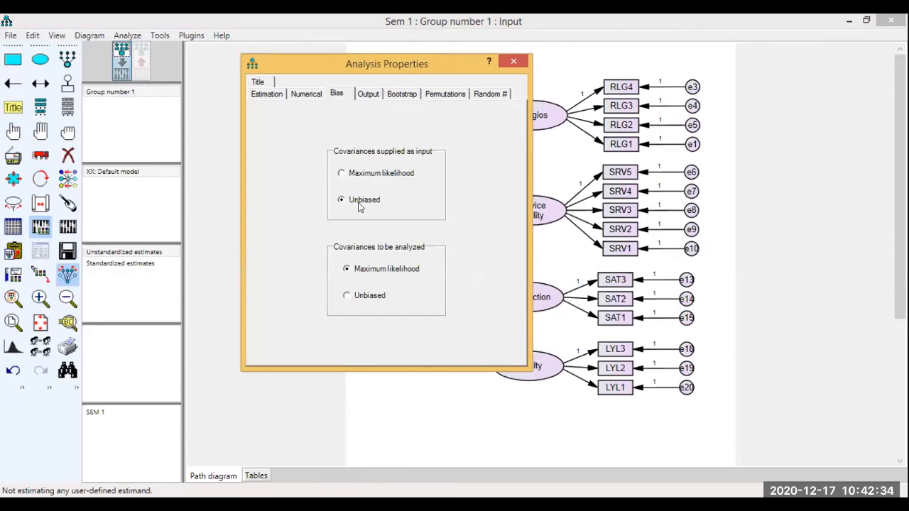
Enable every remaining analysis output option, from standardized estimates and modification indices to factor score weights and the observed information matrix.
click(367, 93)
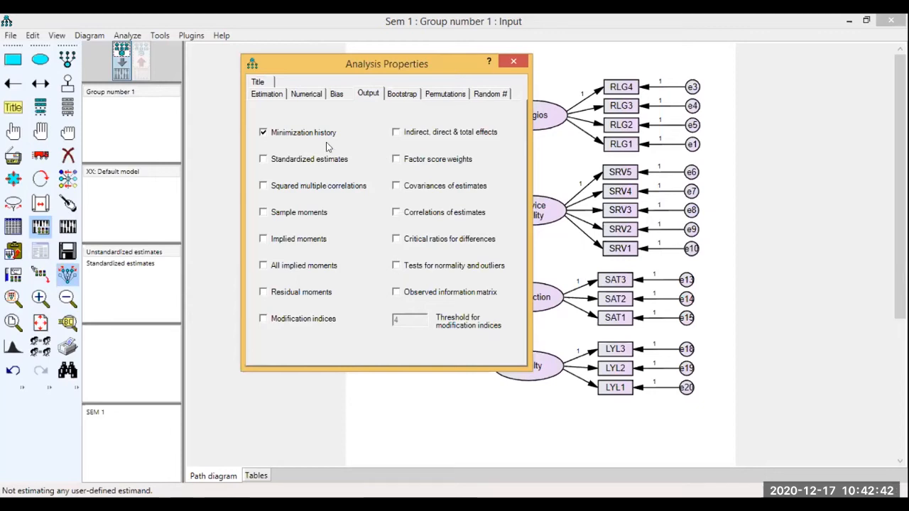
click(264, 159)
click(264, 186)
click(263, 212)
click(263, 239)
click(263, 319)
click(395, 132)
click(395, 159)
click(395, 186)
click(395, 212)
click(395, 293)
Enable bootstrapping with 2000 samples and bias-corrected confidence intervals at a 95 confidence level.
click(401, 94)
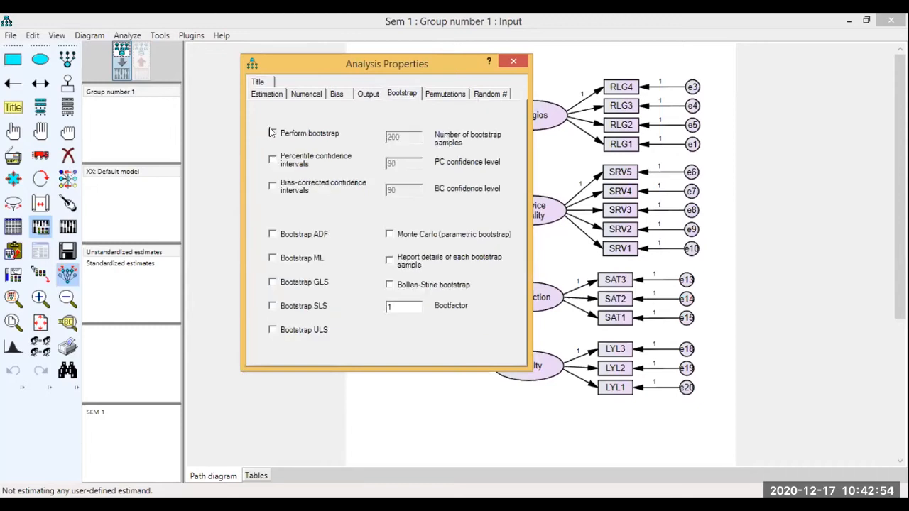
click(273, 134)
click(407, 137)
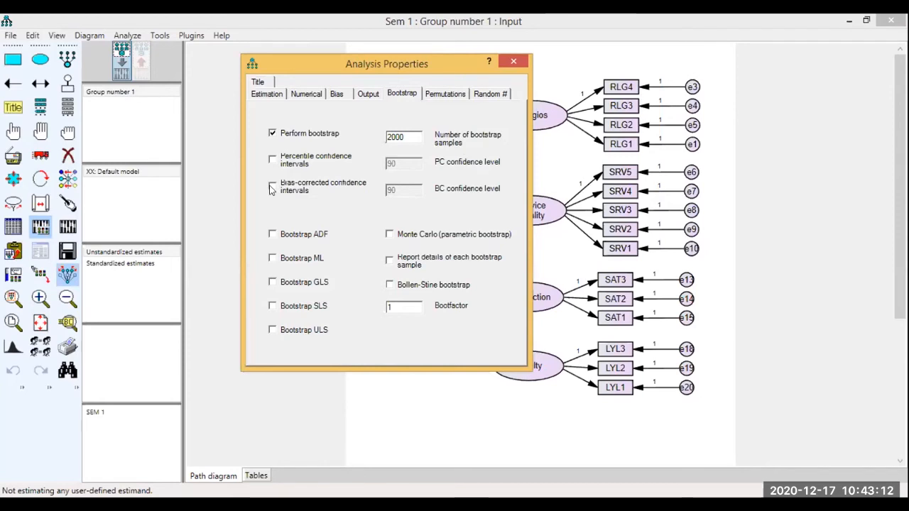
click(368, 97)
click(400, 95)
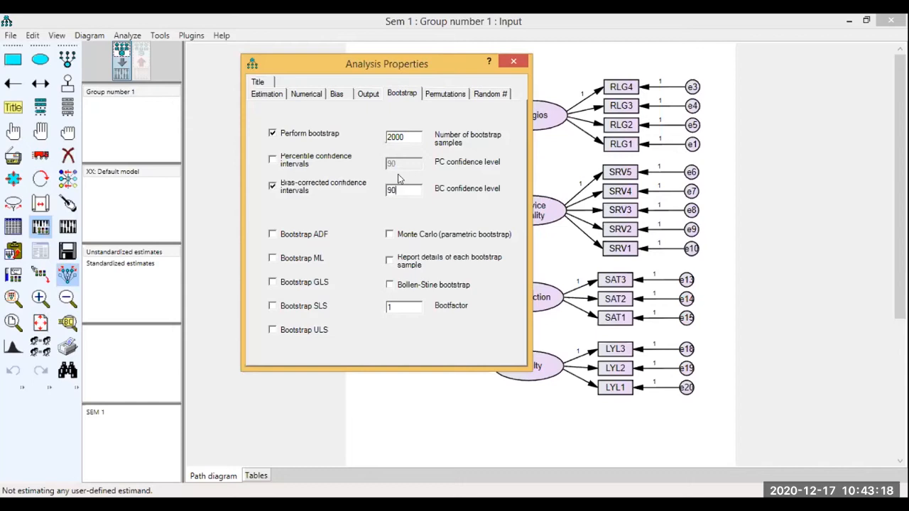
key(BackSpace)
text(5)
Review the Estimation, Numerical, Bias, Output and Bootstrap settings and close Analysis Properties.
click(265, 93)
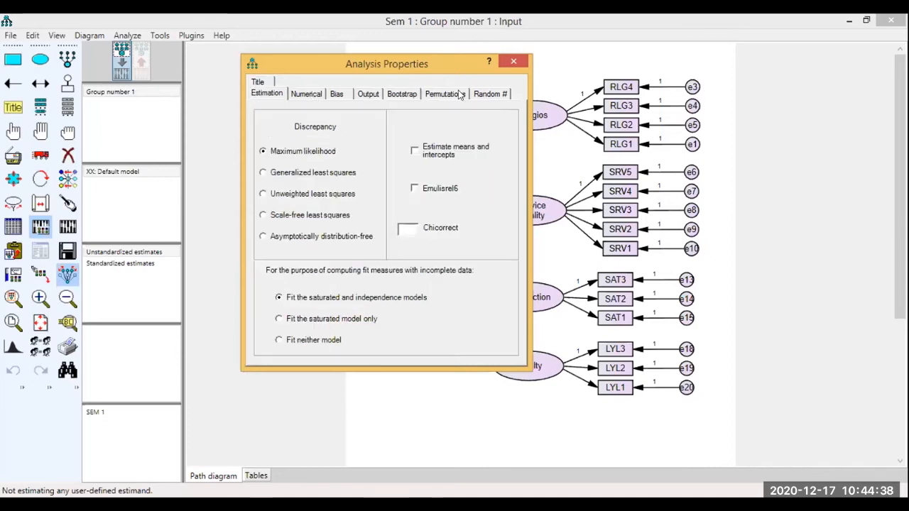
click(307, 93)
click(337, 94)
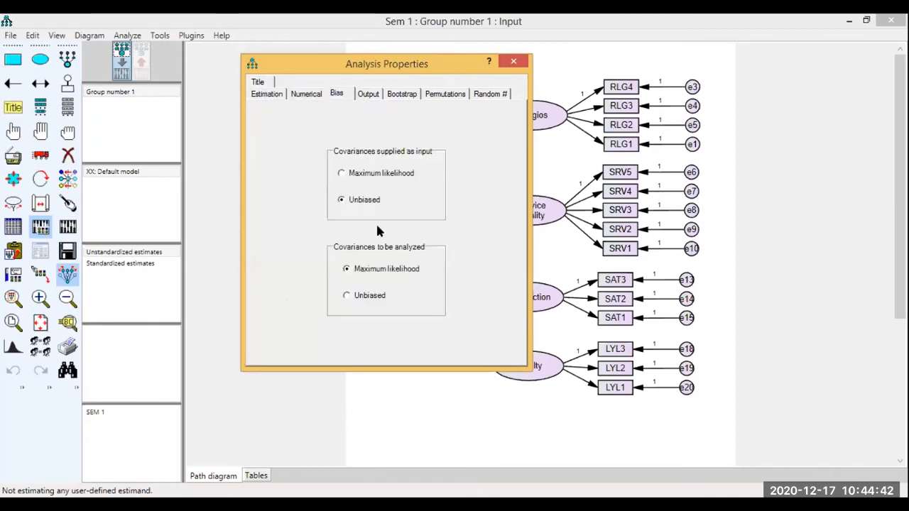
click(368, 94)
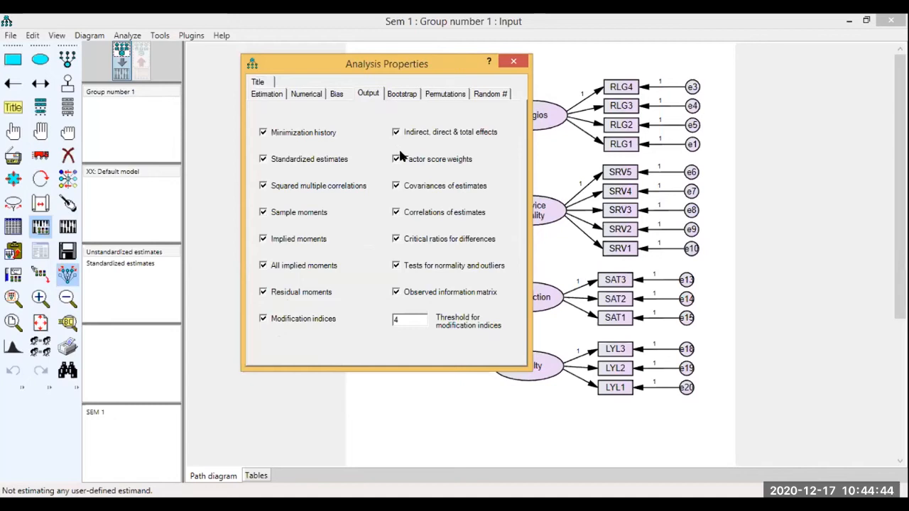
click(402, 95)
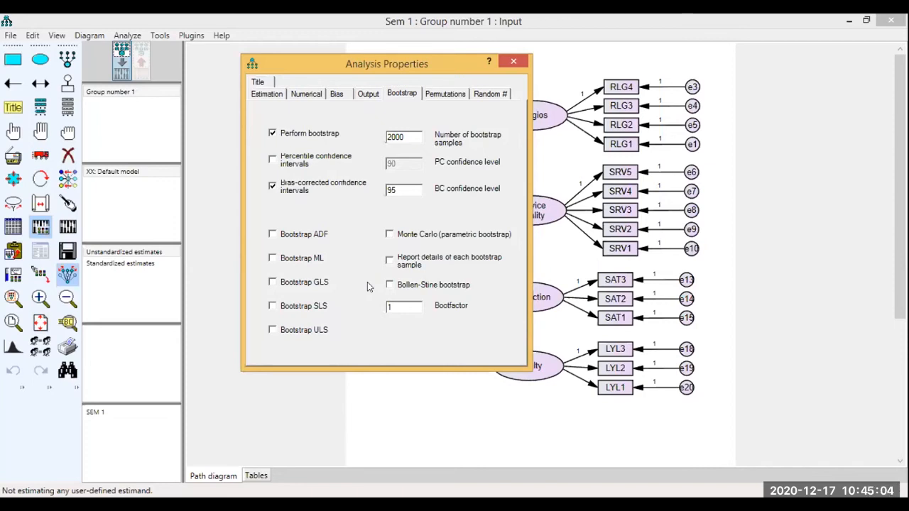
click(366, 98)
click(400, 93)
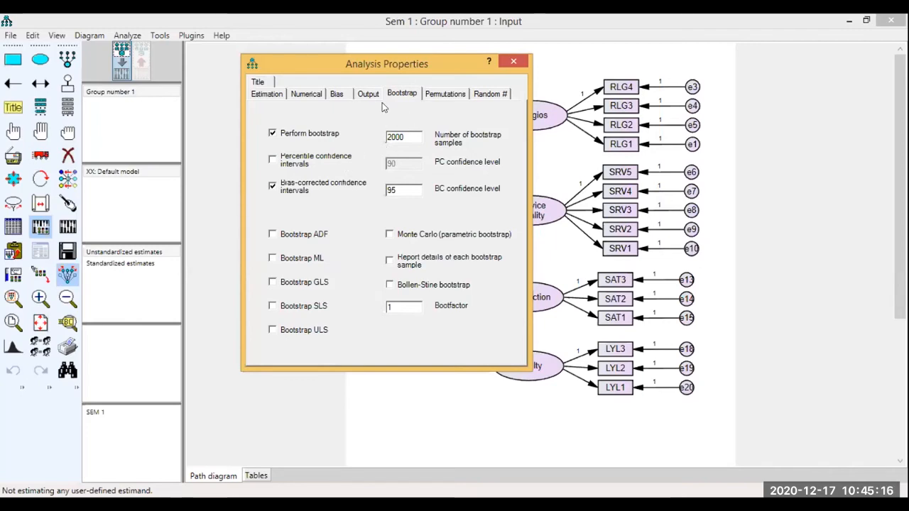
click(40, 228)
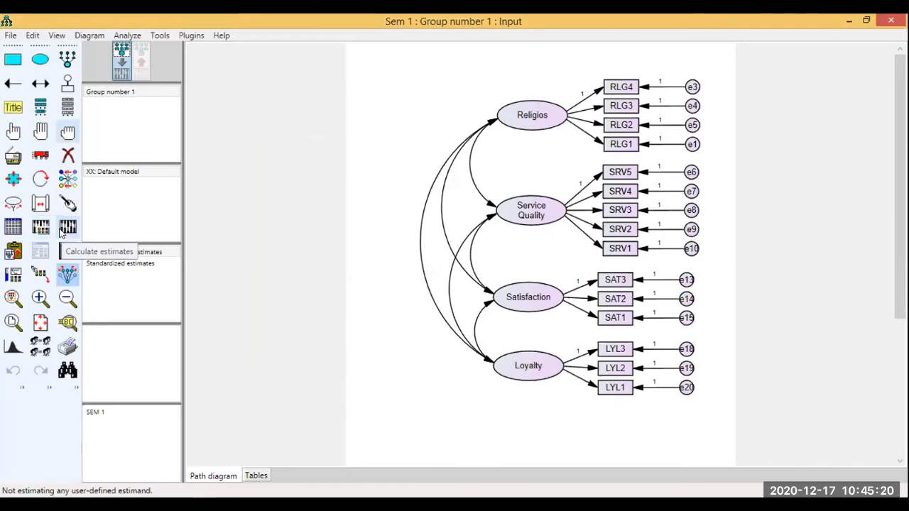
Calculate the model's estimates and read the chi-square and degrees of freedom in the computation summary.
click(67, 226)
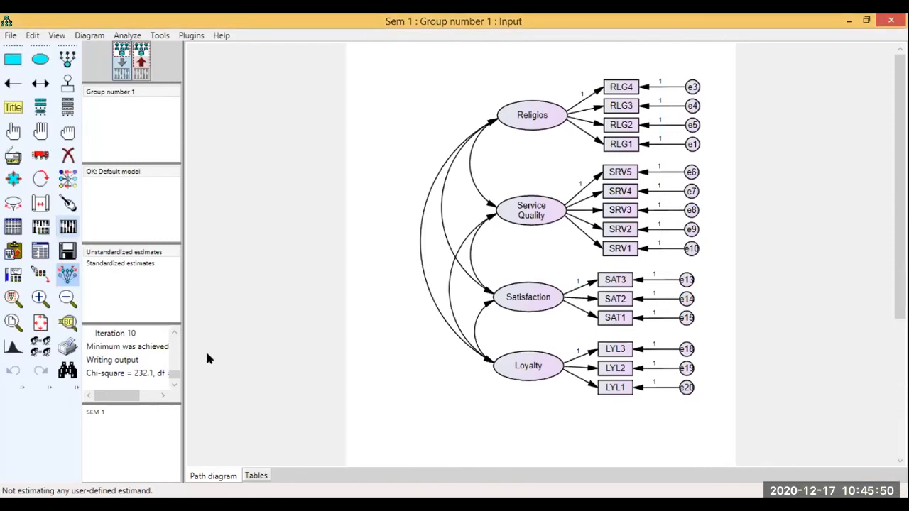
mouse_move(133, 398)
mouse_down()
mouse_move(143, 398)
mouse_move(133, 402)
mouse_up()
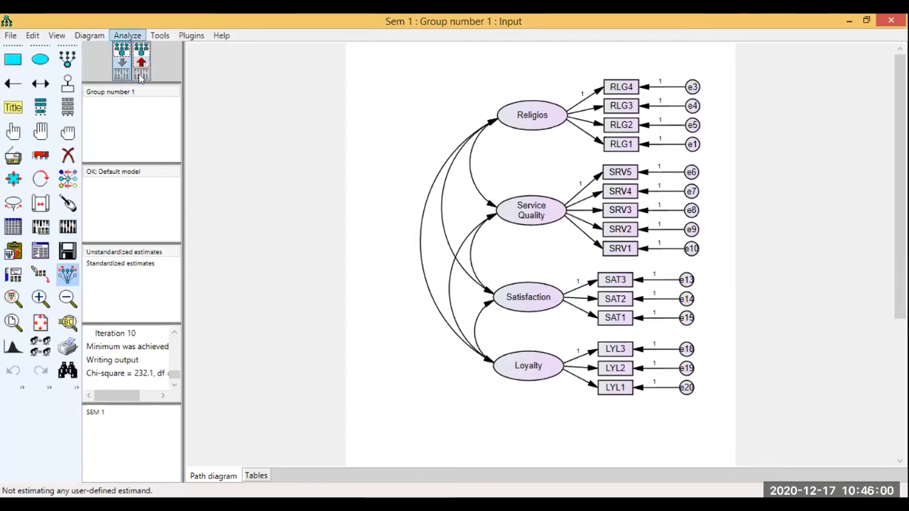
drag(100, 393, 129, 387)
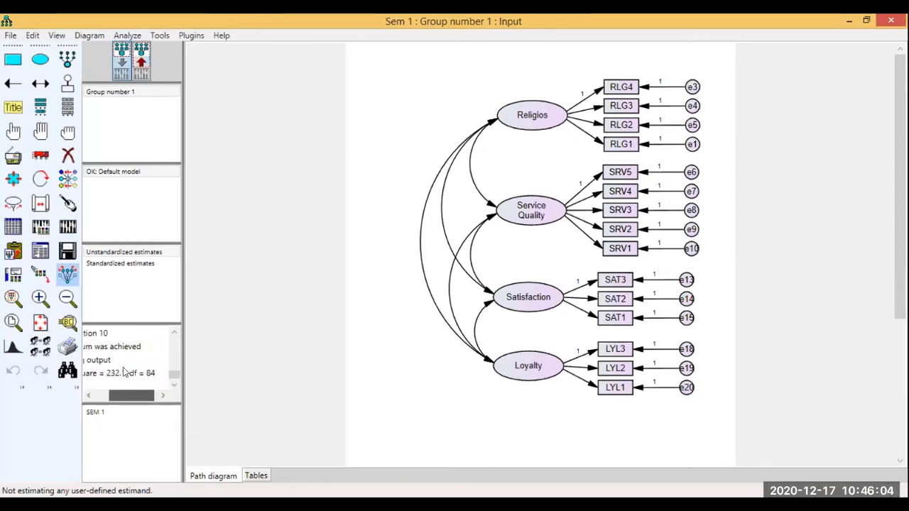
click(129, 369)
drag(142, 392, 107, 391)
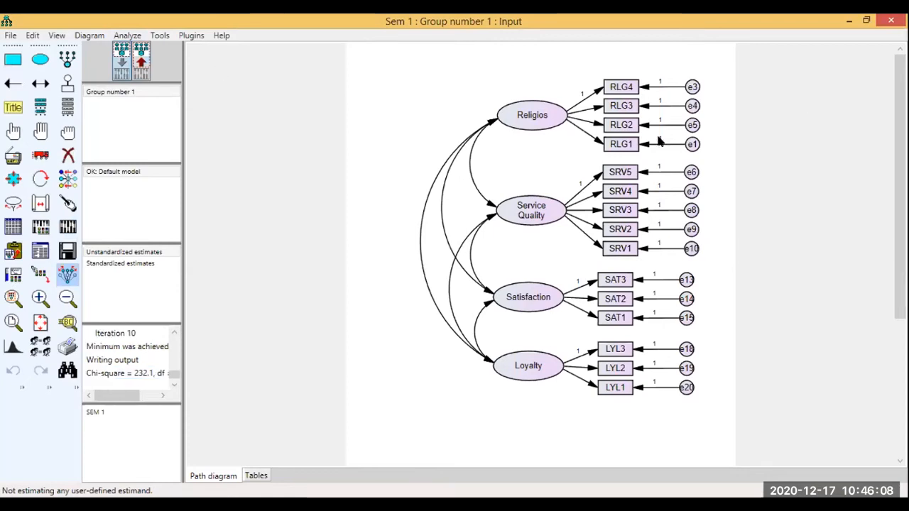
Show the output path diagram with standardized estimates.
click(142, 65)
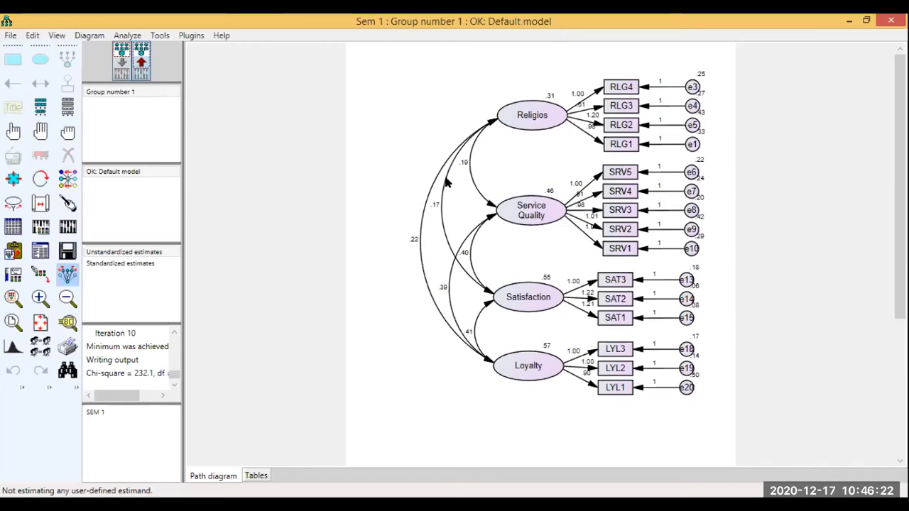
click(100, 264)
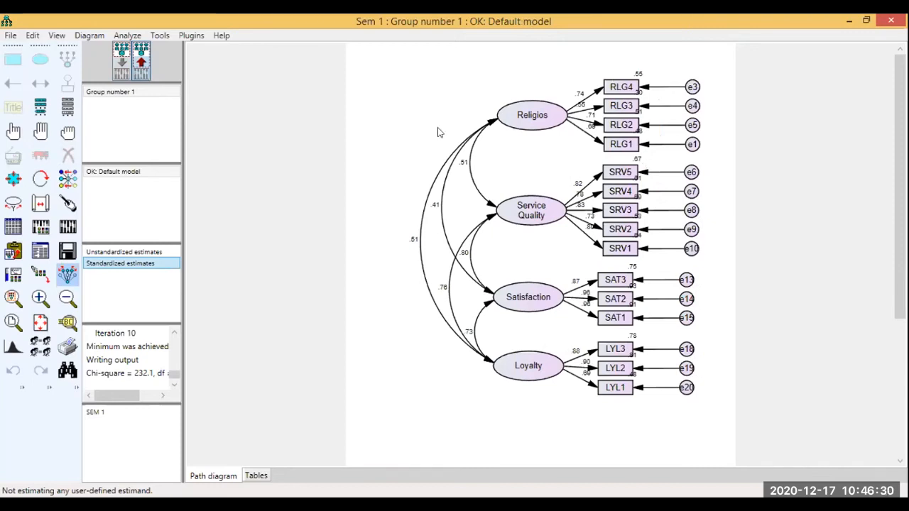
Examine the standardized loadings and correlations of all four latent variables in the enlarged output path diagram.
click(39, 300)
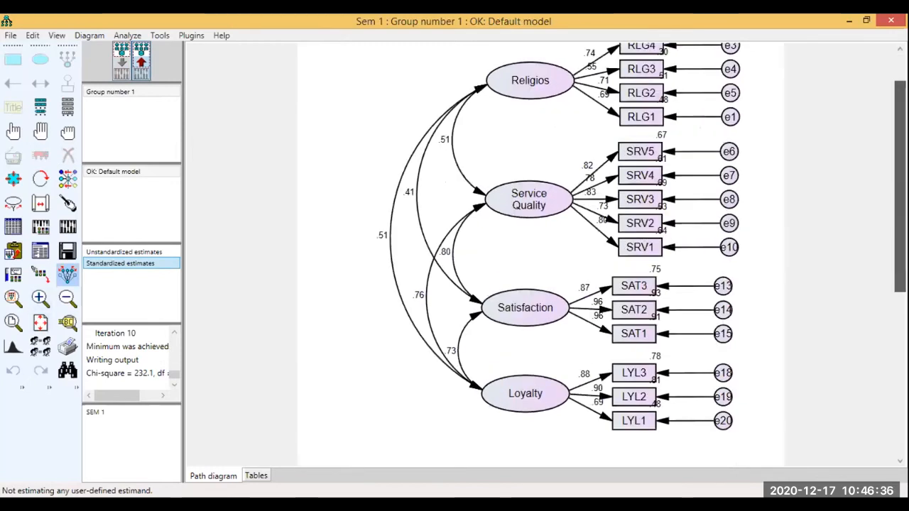
scroll(899, 185, up, 2)
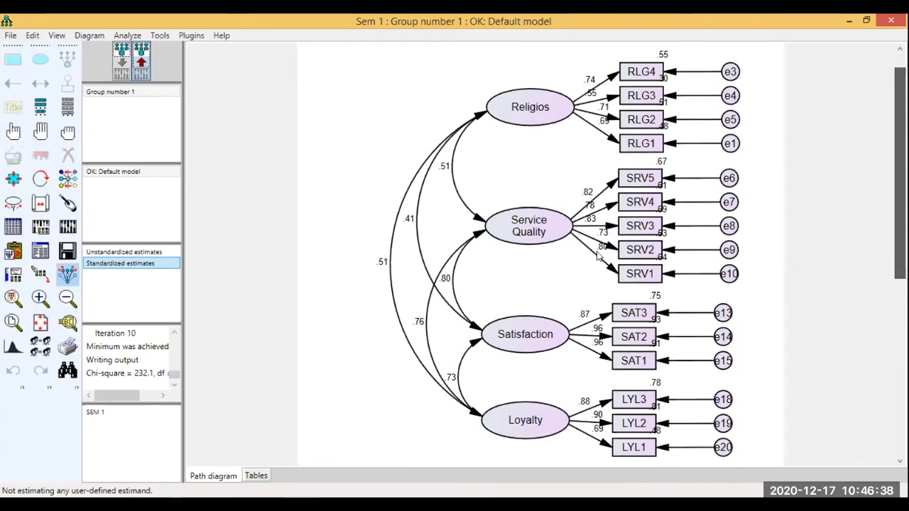
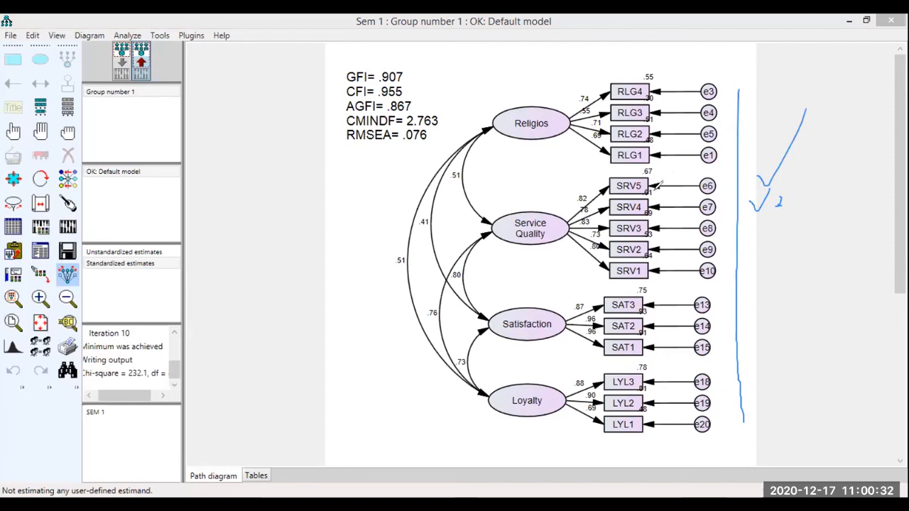
mouse_move(454, 147)
mouse_down()
mouse_move(424, 65)
mouse_move(339, 65)
mouse_move(357, 152)
mouse_up()
drag(316, 188, 355, 177)
mouse_move(326, 212)
mouse_down()
mouse_move(360, 200)
mouse_move(347, 223)
mouse_up()
mouse_move(356, 183)
mouse_down()
mouse_move(360, 206)
mouse_move(370, 202)
mouse_up()
drag(358, 191, 384, 180)
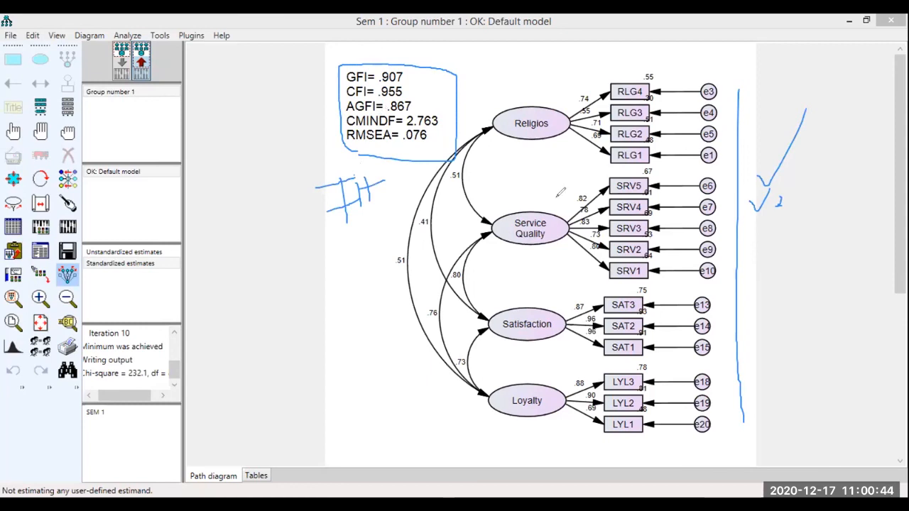
drag(428, 86, 467, 69)
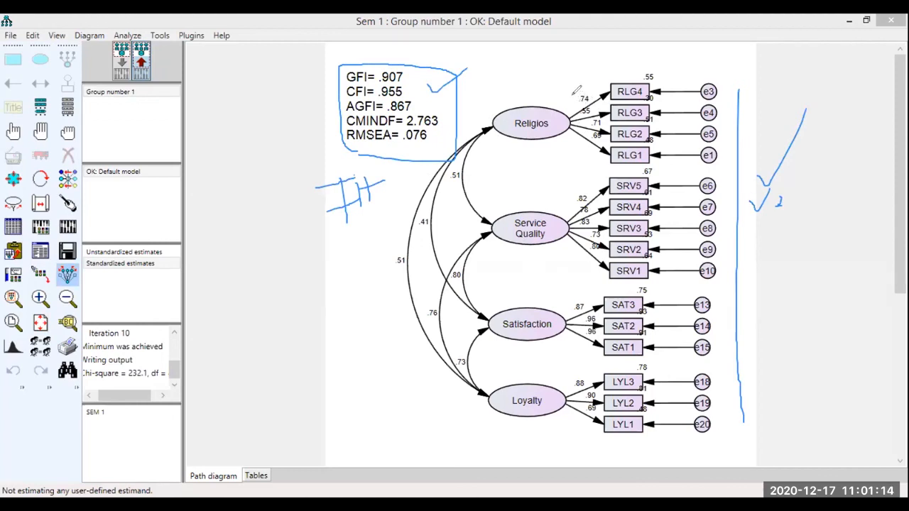
mouse_move(575, 101)
mouse_down()
mouse_move(594, 87)
mouse_move(590, 103)
mouse_up()
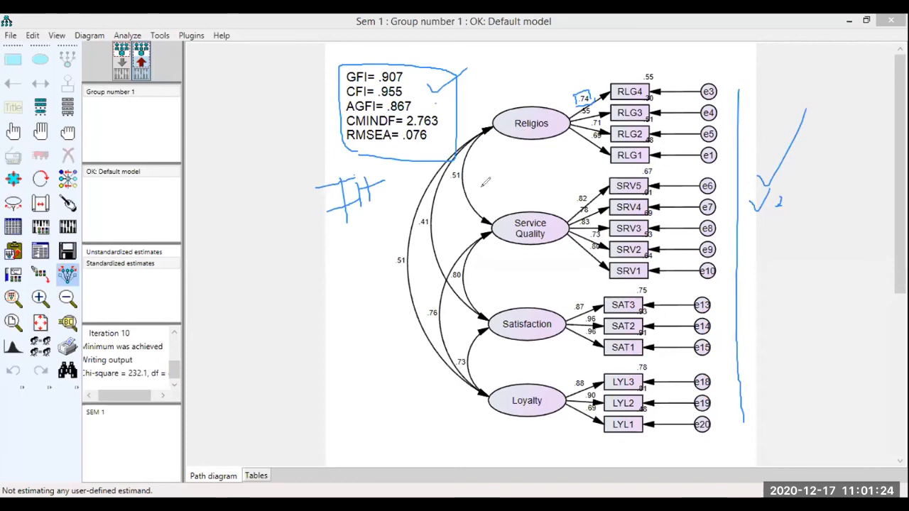
drag(429, 95, 467, 85)
drag(352, 273, 369, 261)
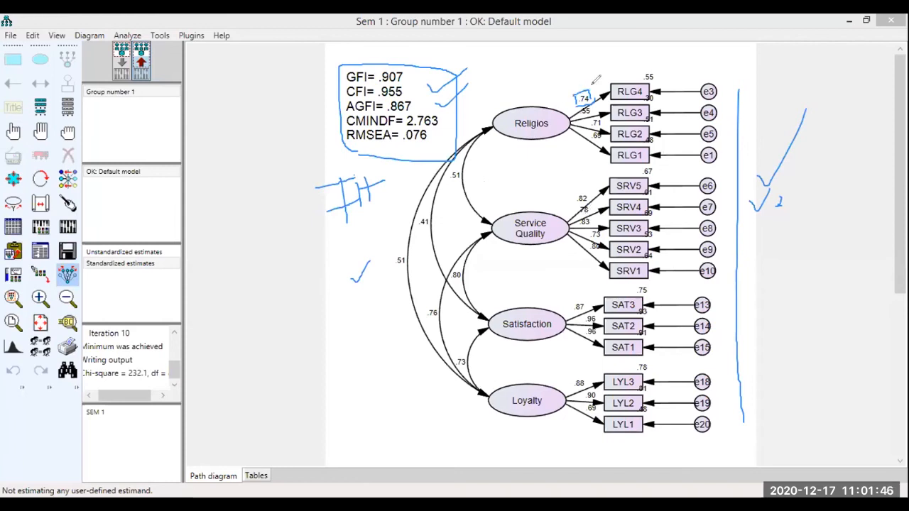
drag(529, 149, 545, 141)
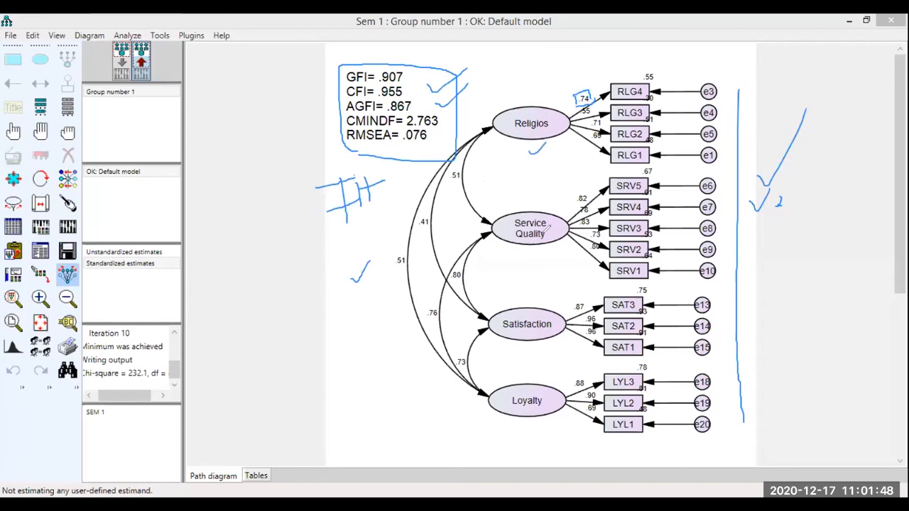
drag(526, 258, 550, 245)
drag(527, 346, 547, 337)
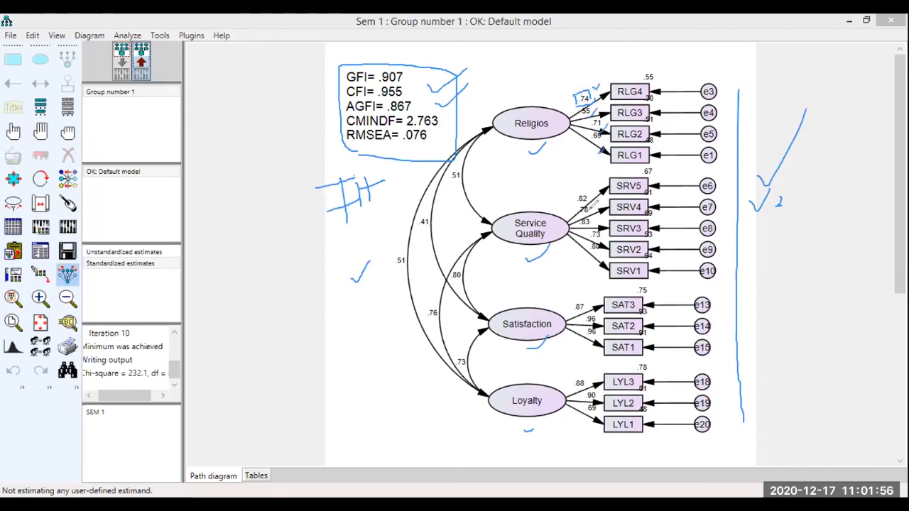
drag(574, 196, 577, 254)
drag(567, 291, 580, 343)
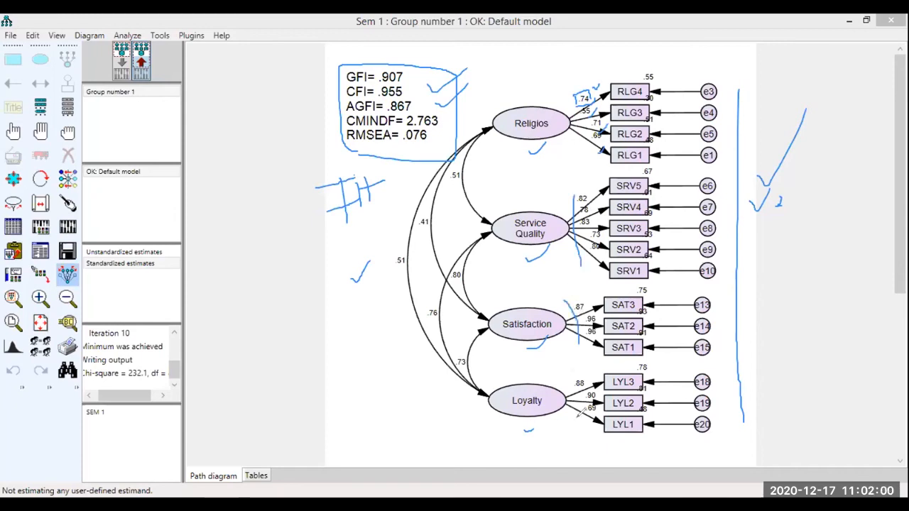
drag(565, 383, 578, 428)
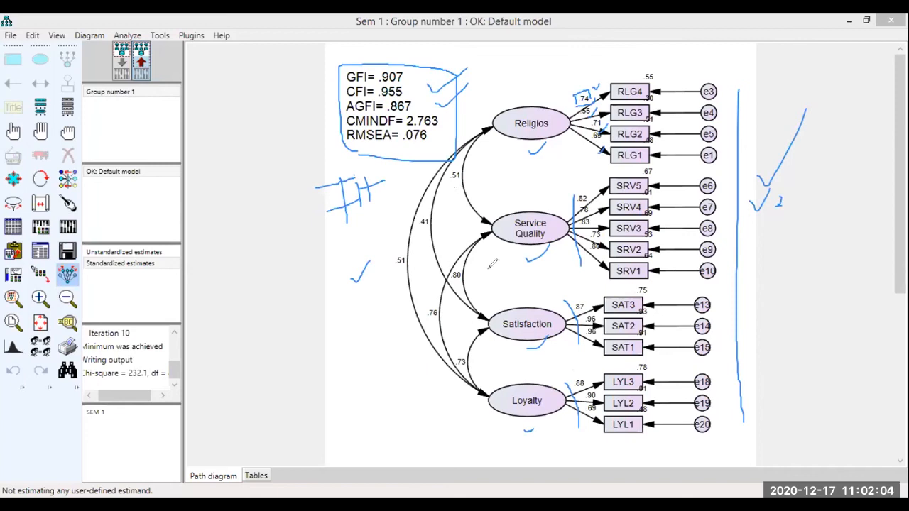
drag(664, 70, 667, 106)
mouse_move(656, 69)
mouse_down()
mouse_move(638, 82)
mouse_move(664, 81)
mouse_up()
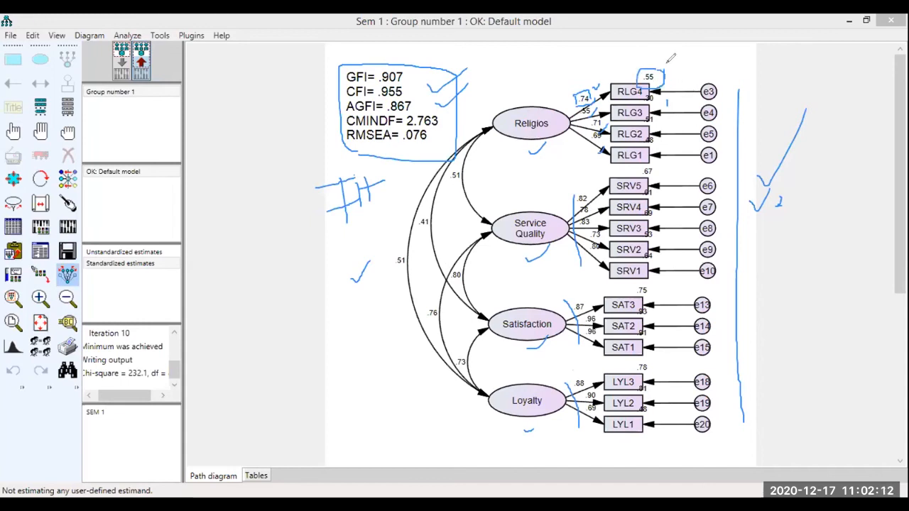
mouse_move(671, 62)
mouse_down()
mouse_move(675, 85)
mouse_move(694, 67)
mouse_move(694, 75)
mouse_up()
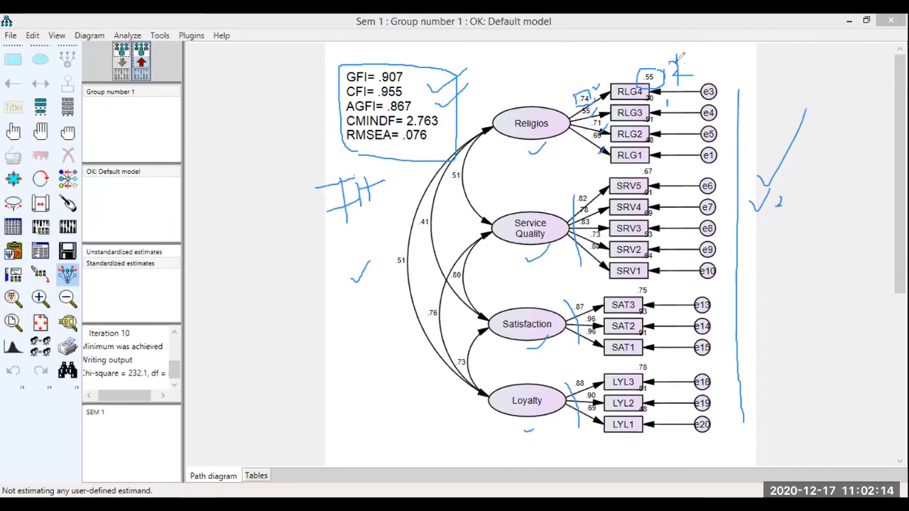